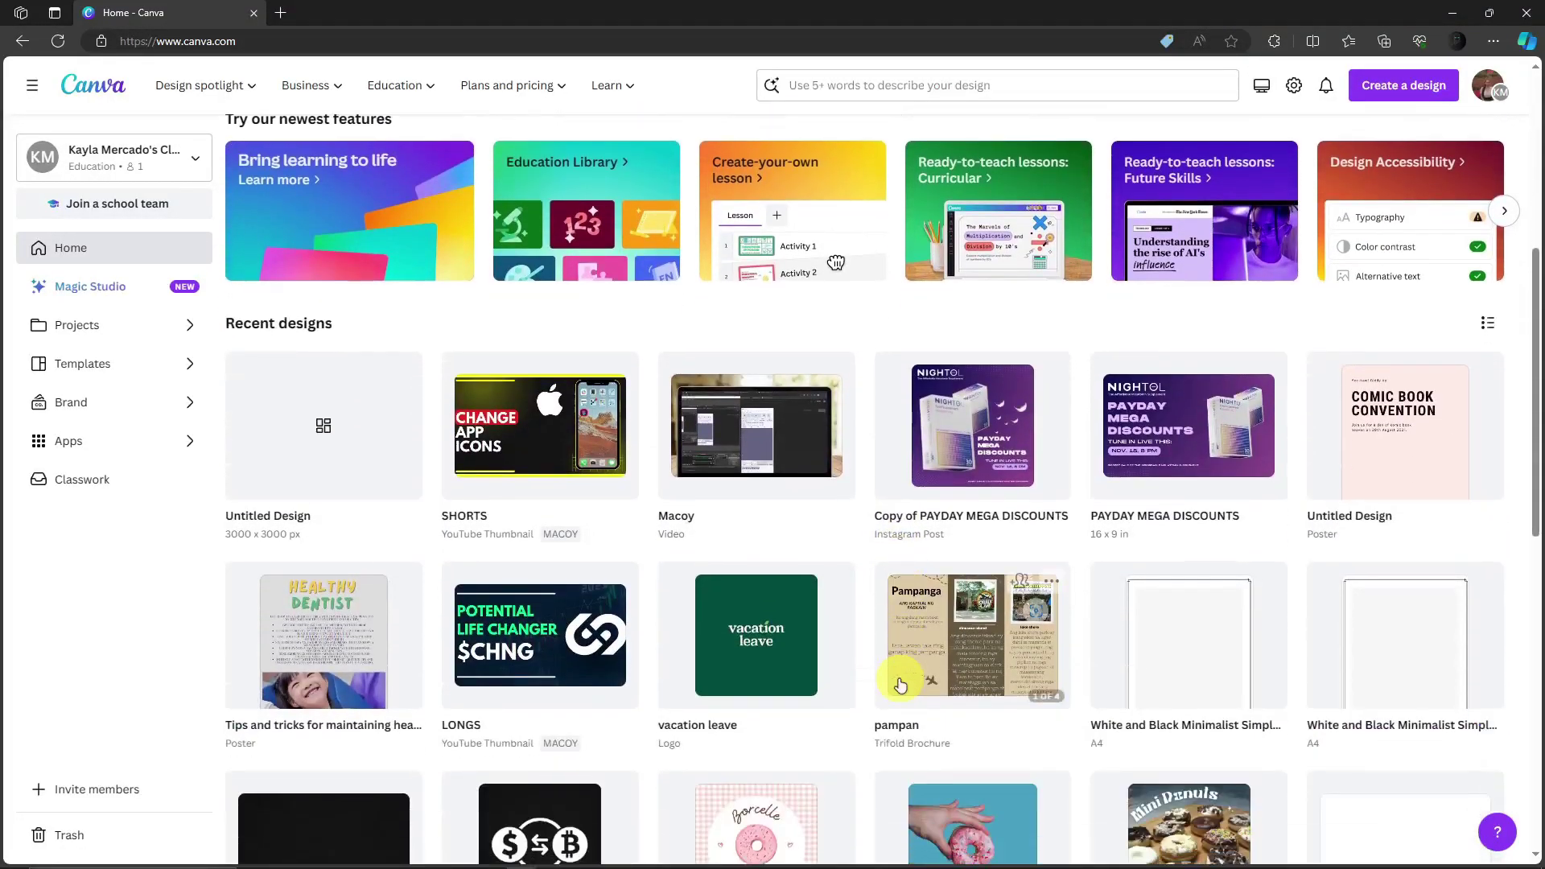
{"action": "scroll", "coordinate": [904, 382], "scroll_direction": "down", "scroll_amount": 3}
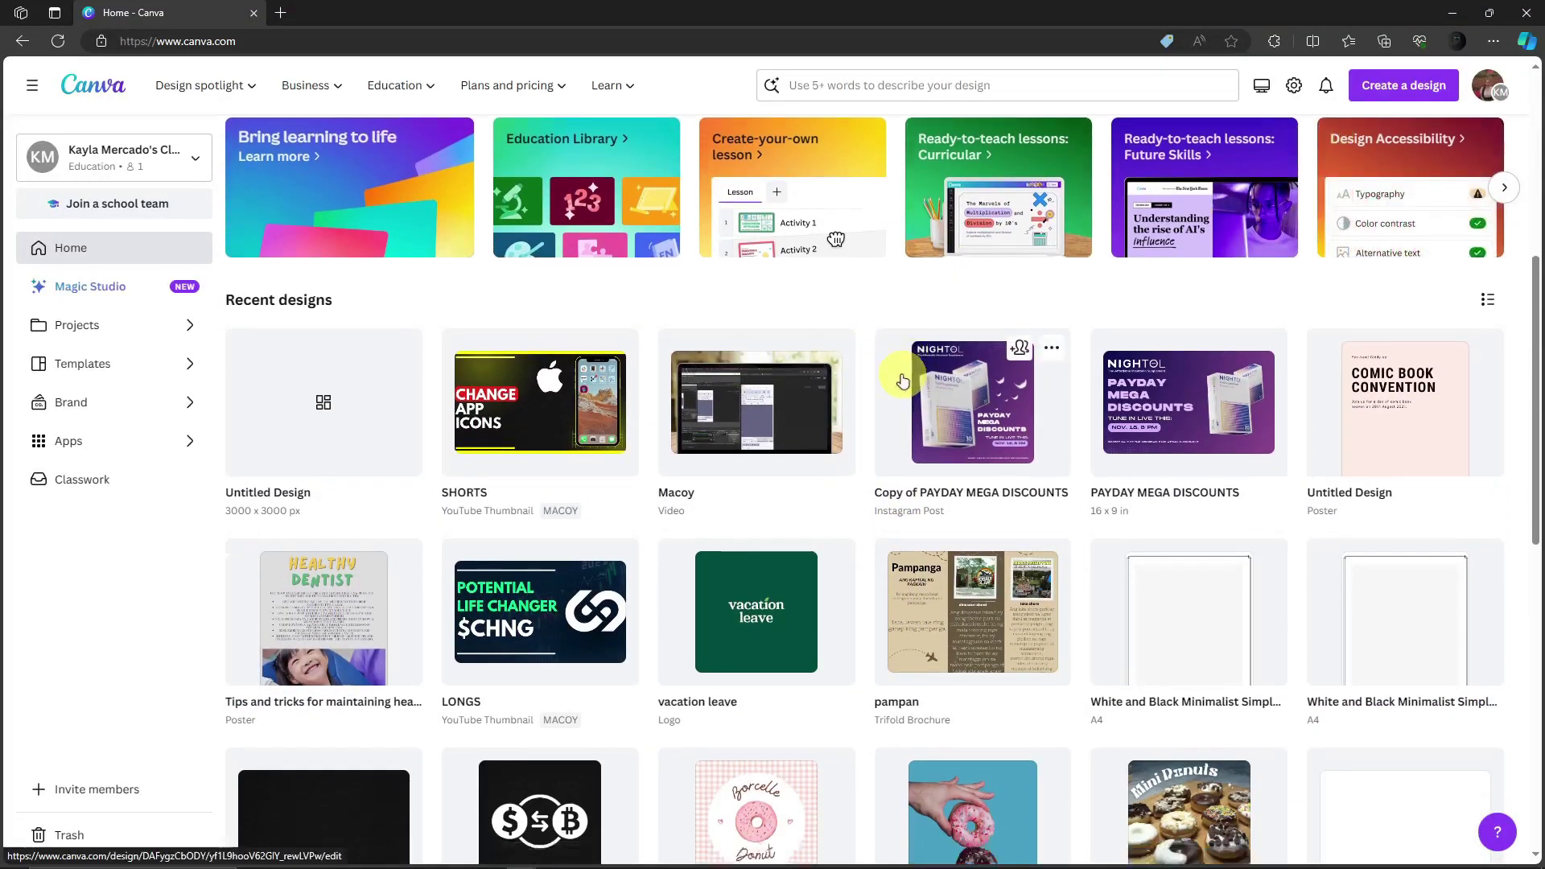
{"action": "scroll", "coordinate": [901, 378], "scroll_direction": "up", "scroll_amount": 9}
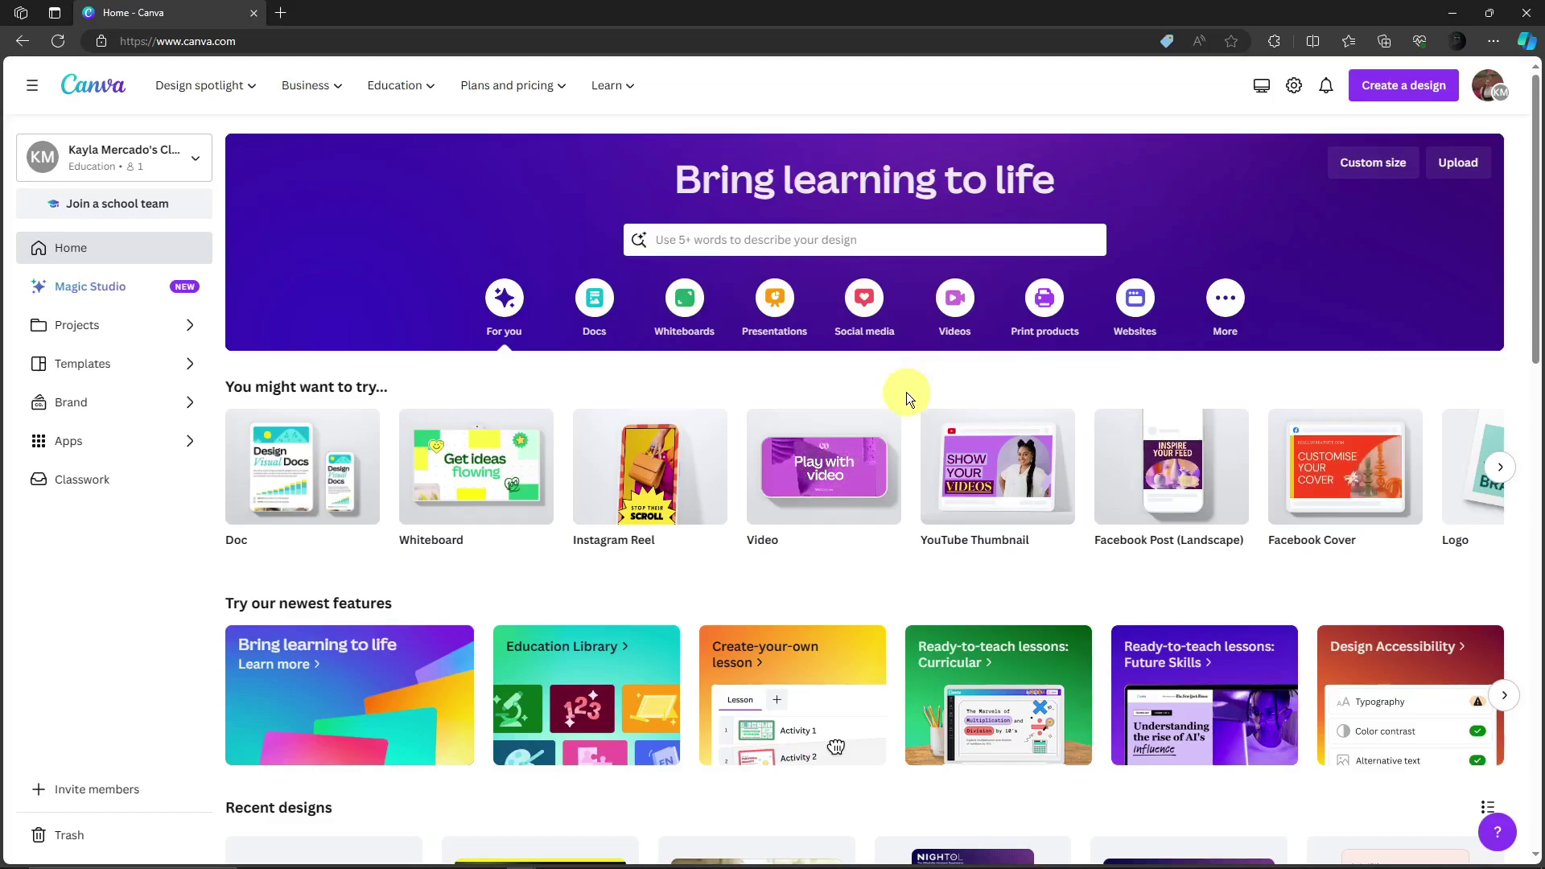
{"action": "scroll", "coordinate": [910, 391], "scroll_direction": "down", "scroll_amount": 5}
{"action": "scroll", "coordinate": [890, 415], "scroll_direction": "up", "scroll_amount": 4}
{"action": "scroll", "coordinate": [890, 415], "scroll_direction": "up", "scroll_amount": 1}
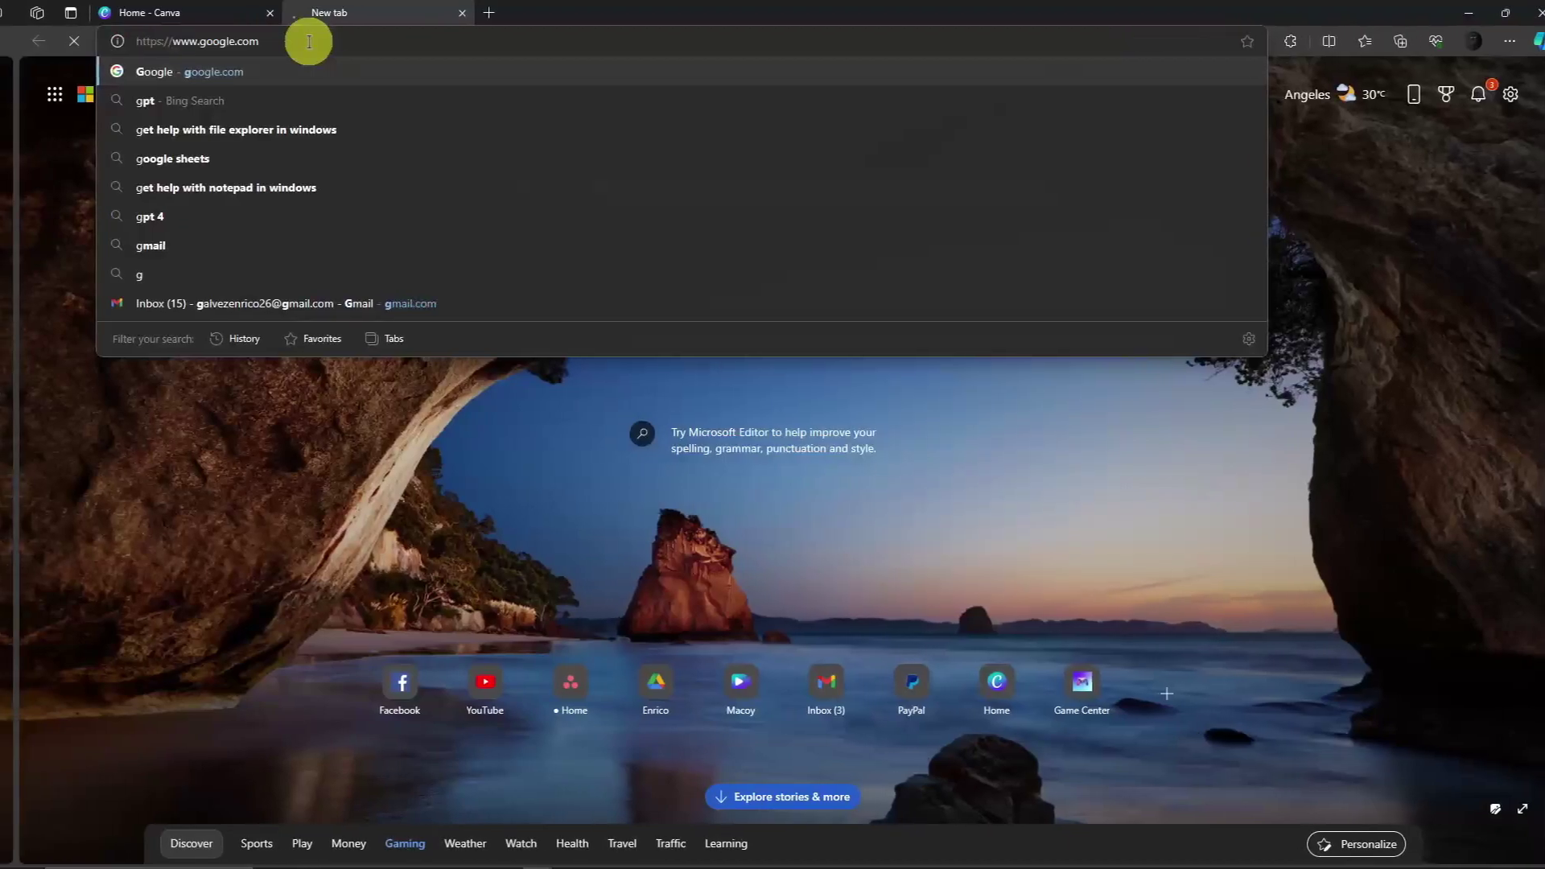
Search Google for "seamless photo dinosaur" and preview the Vecteezy pattern of red, blue and orange dinosaurs among the image results
{"action": "key", "text": "Return"}
{"action": "left_click", "coordinate": [714, 377]}
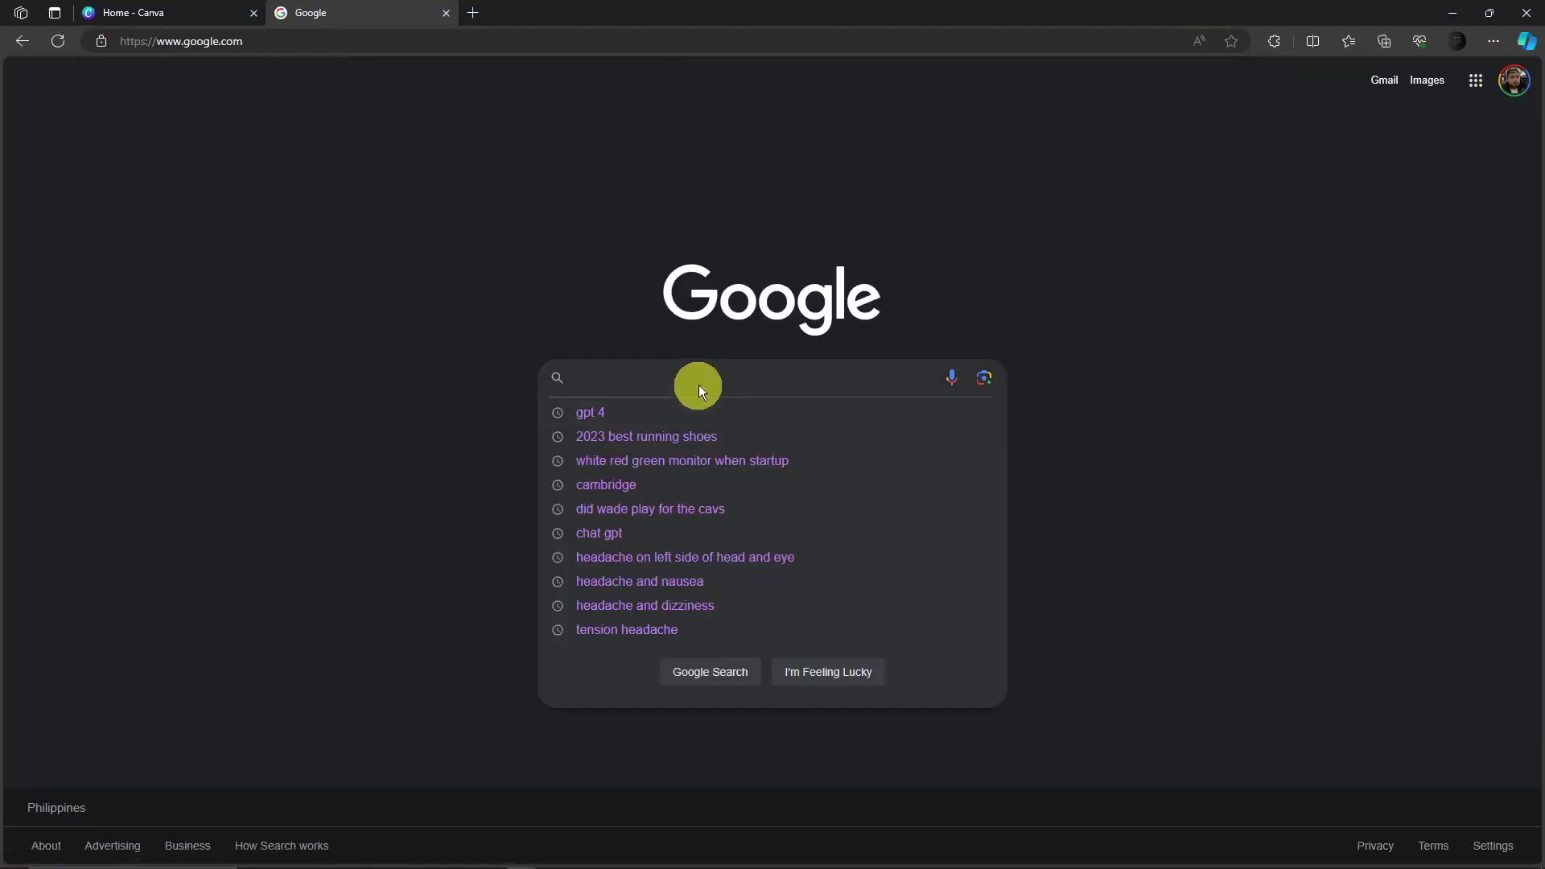
{"action": "type", "text": "seam"}
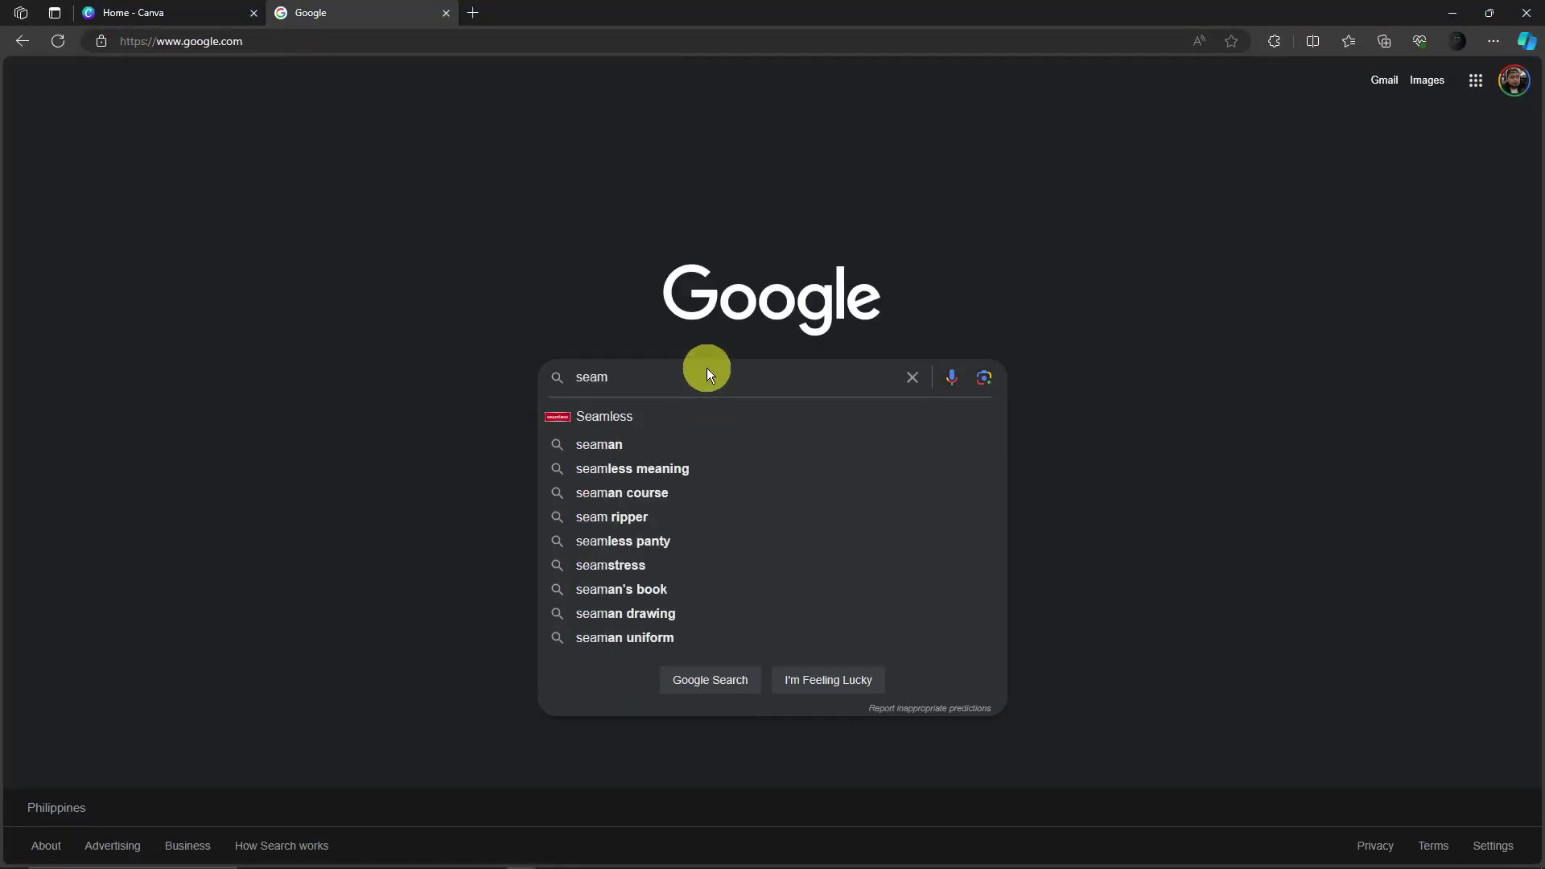
{"action": "type", "text": "less photo dino"}
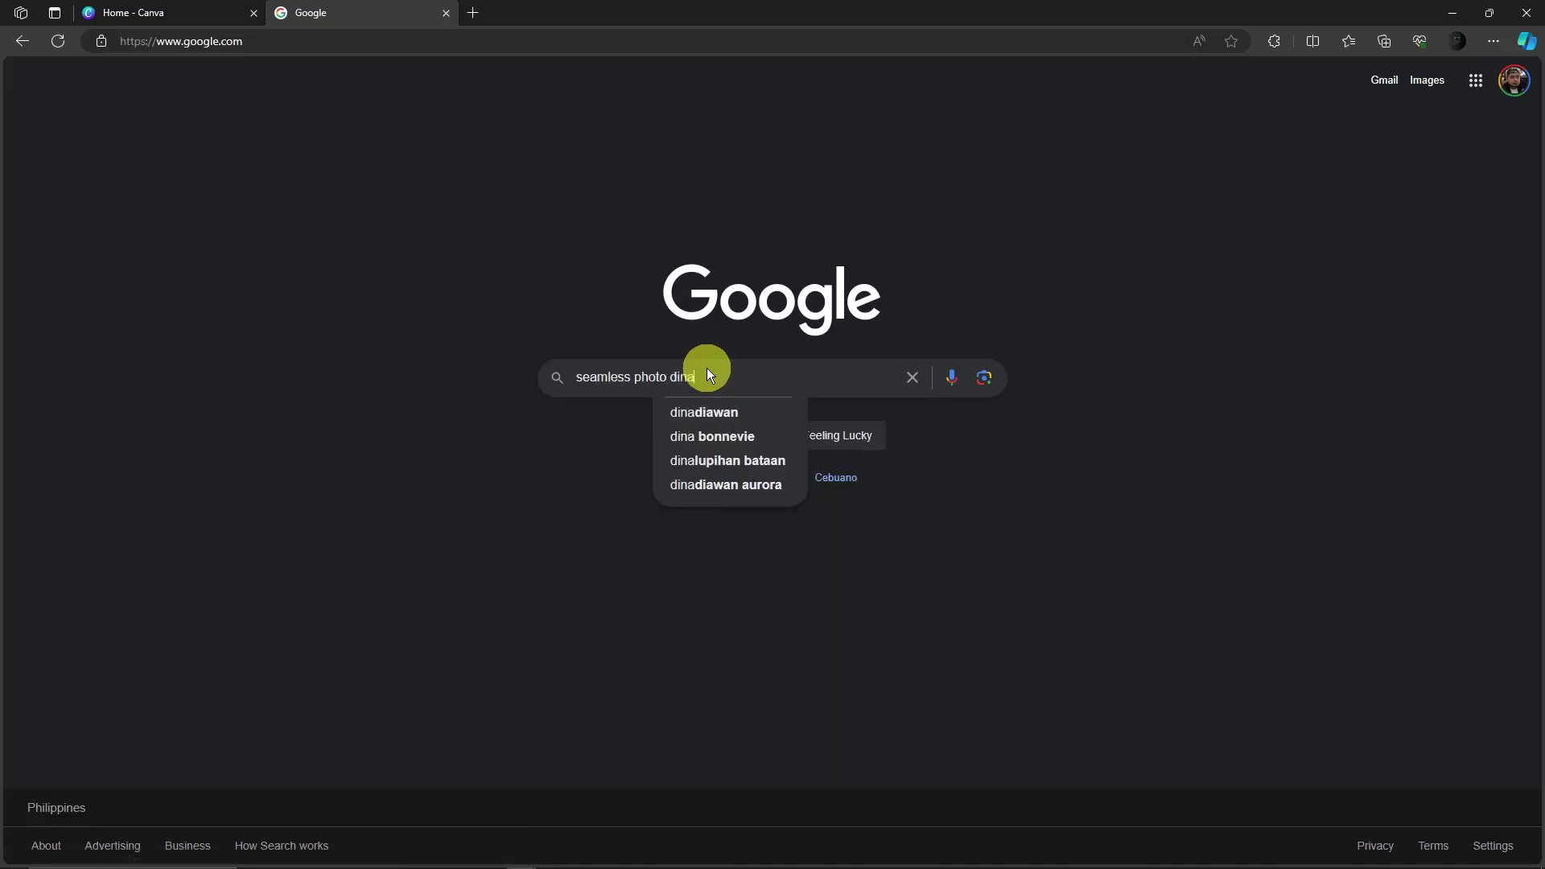
{"action": "type", "text": "saur"}
{"action": "key", "text": "Return"}
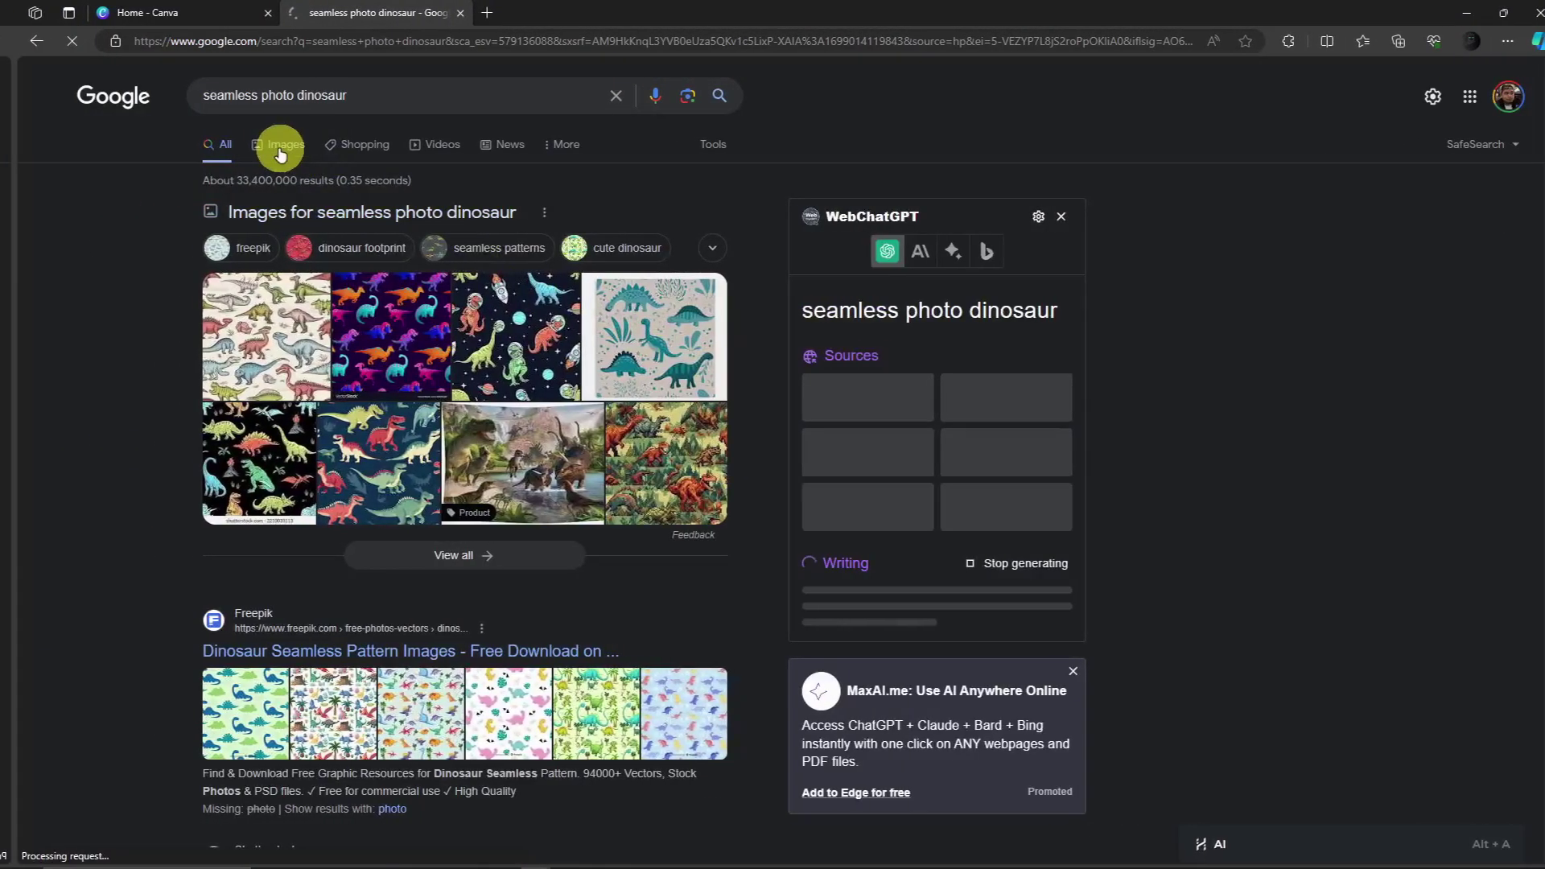
{"action": "left_click", "coordinate": [265, 148]}
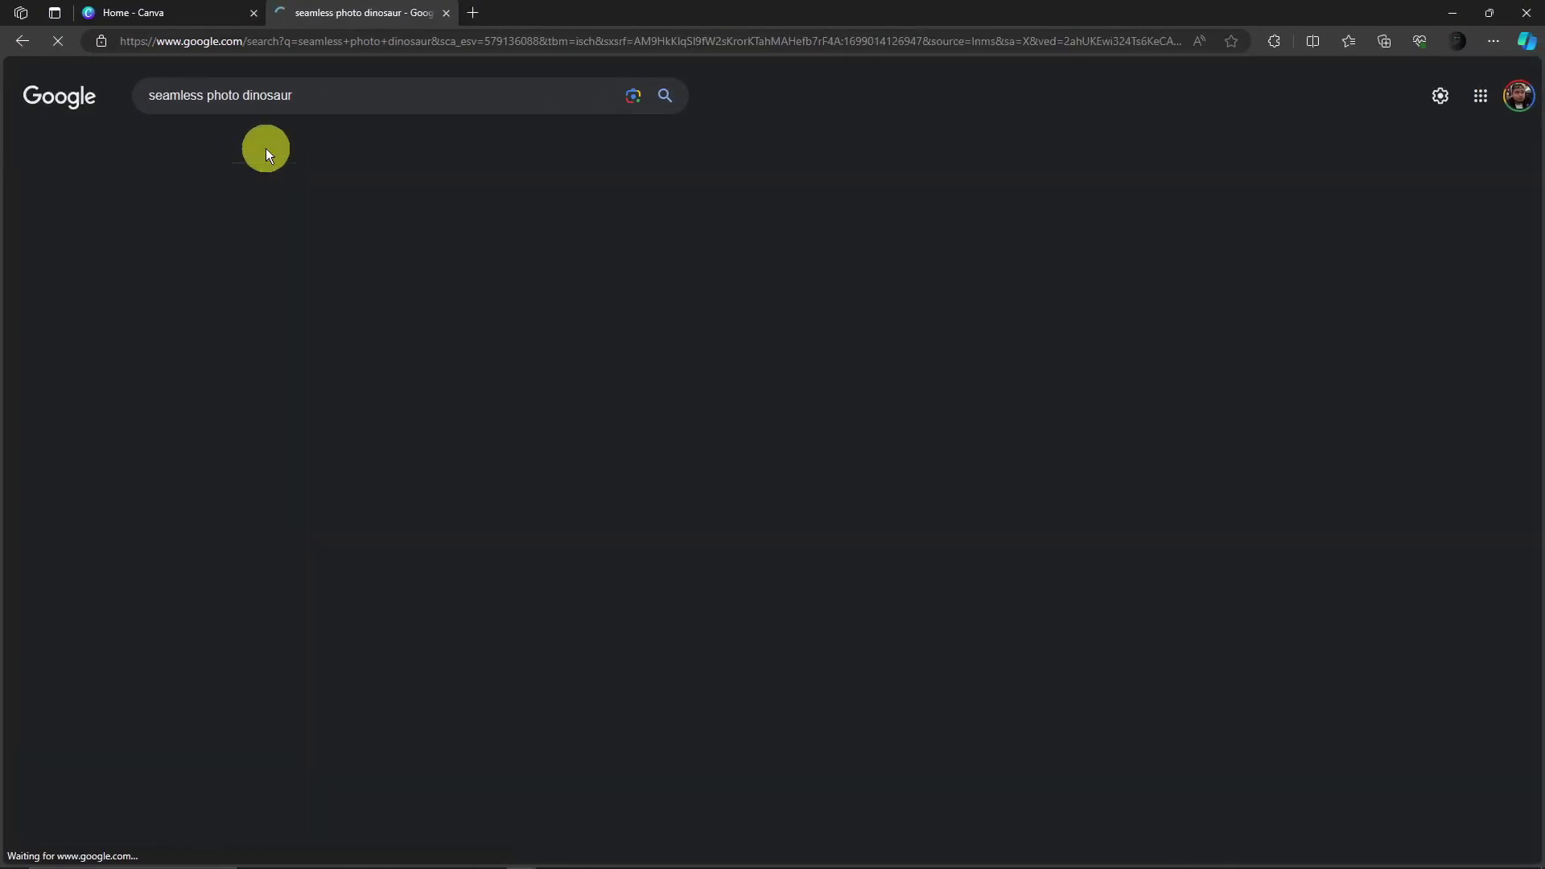
{"action": "left_click", "coordinate": [426, 298]}
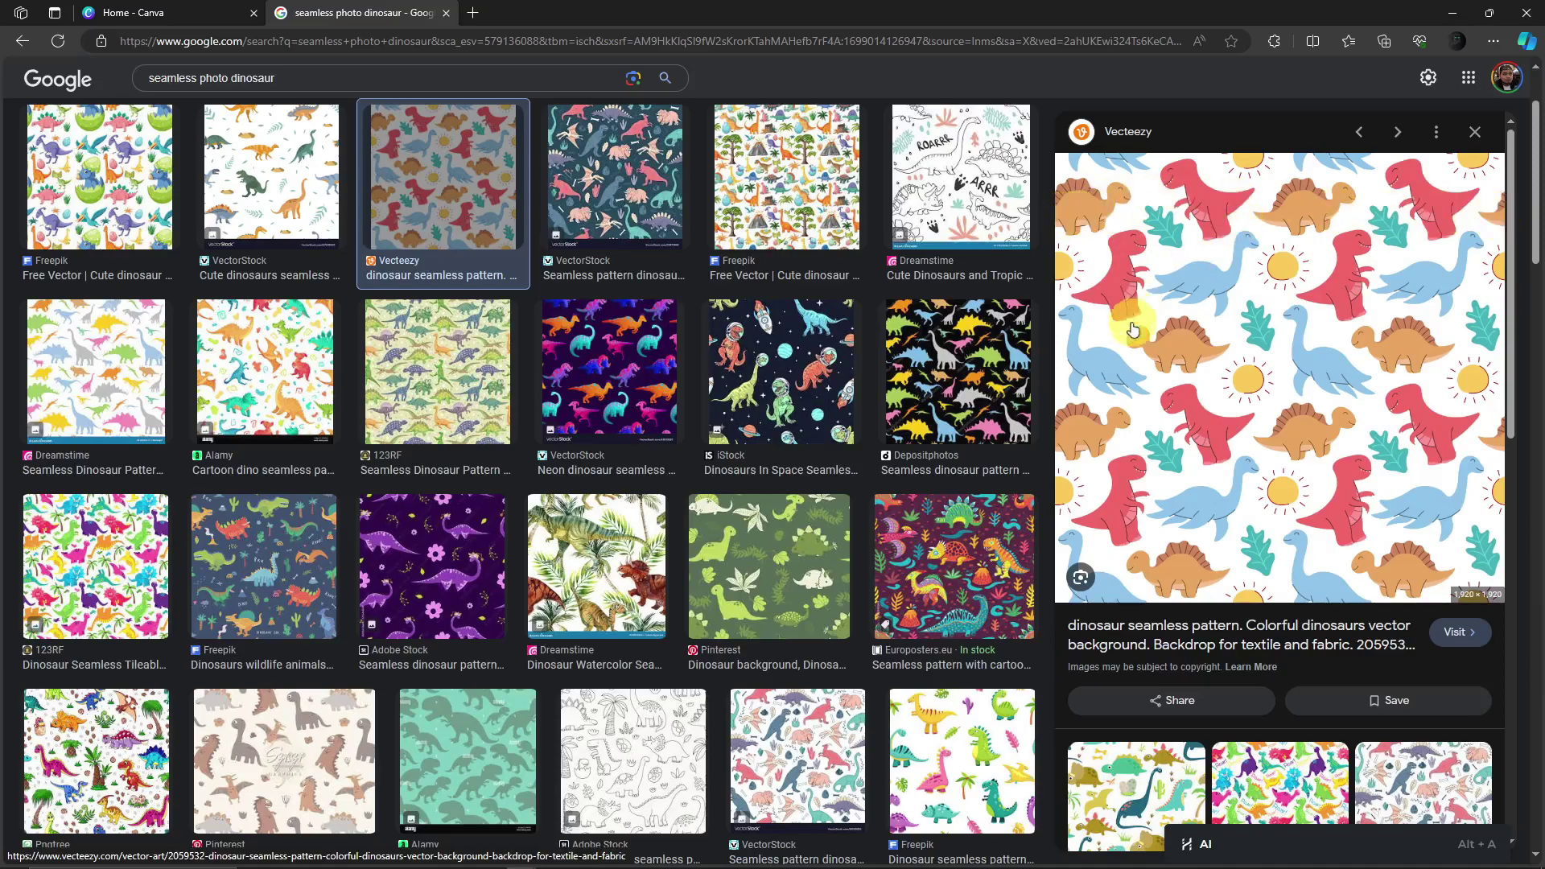
Switch to File Explorer, open the image 1.jpg from the Desktop folder to examine its seamless dinosaur pattern, and close it again
{"action": "mouse_move", "coordinate": [326, 860]}
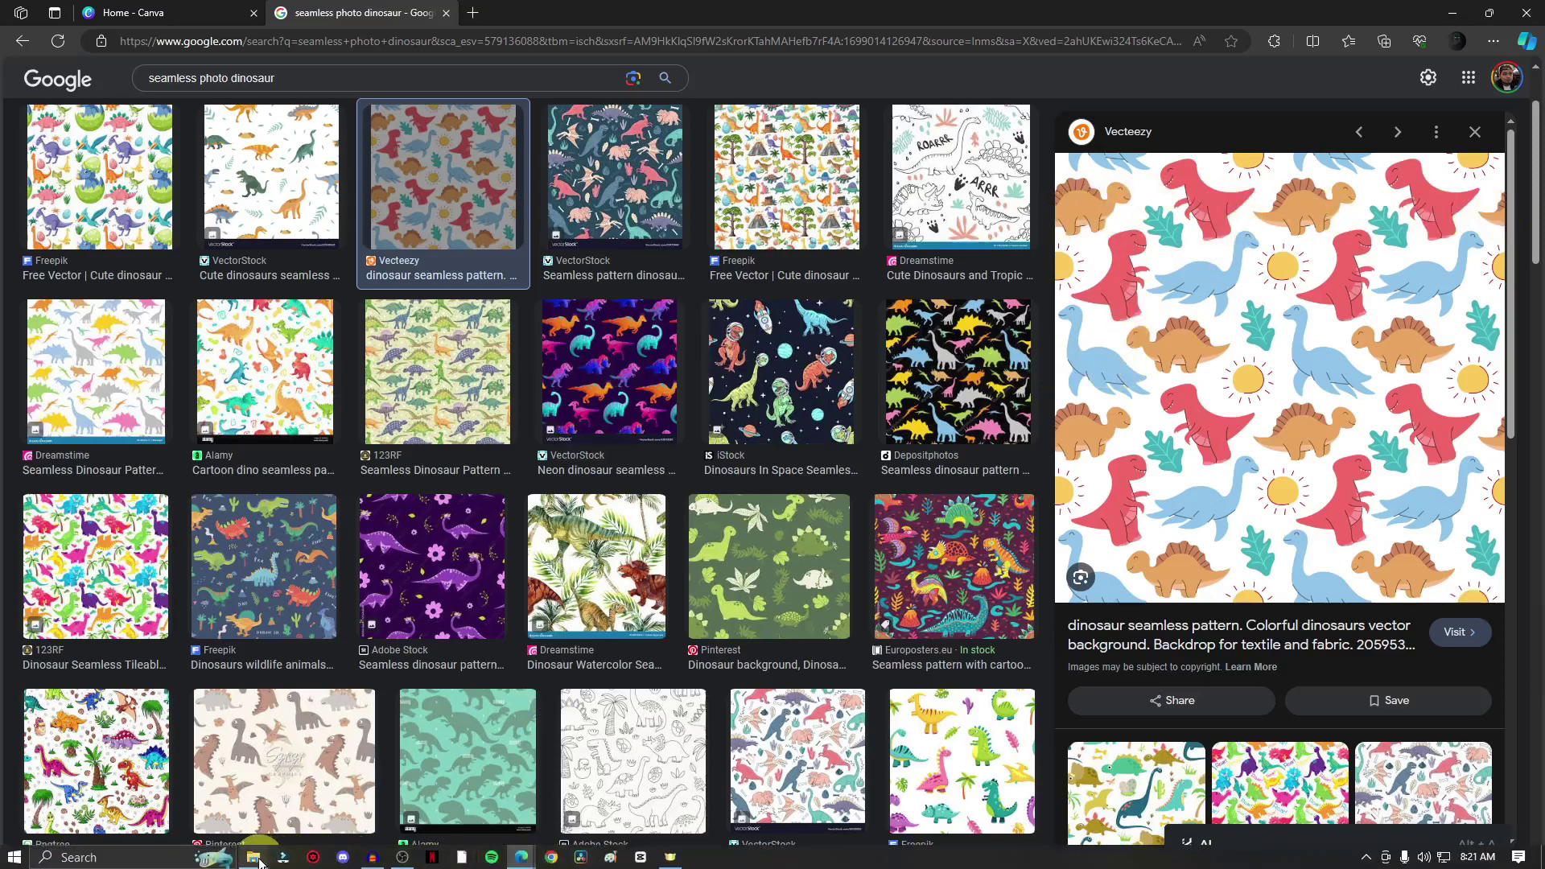
{"action": "left_click", "coordinate": [254, 858]}
{"action": "left_click", "coordinate": [784, 316]}
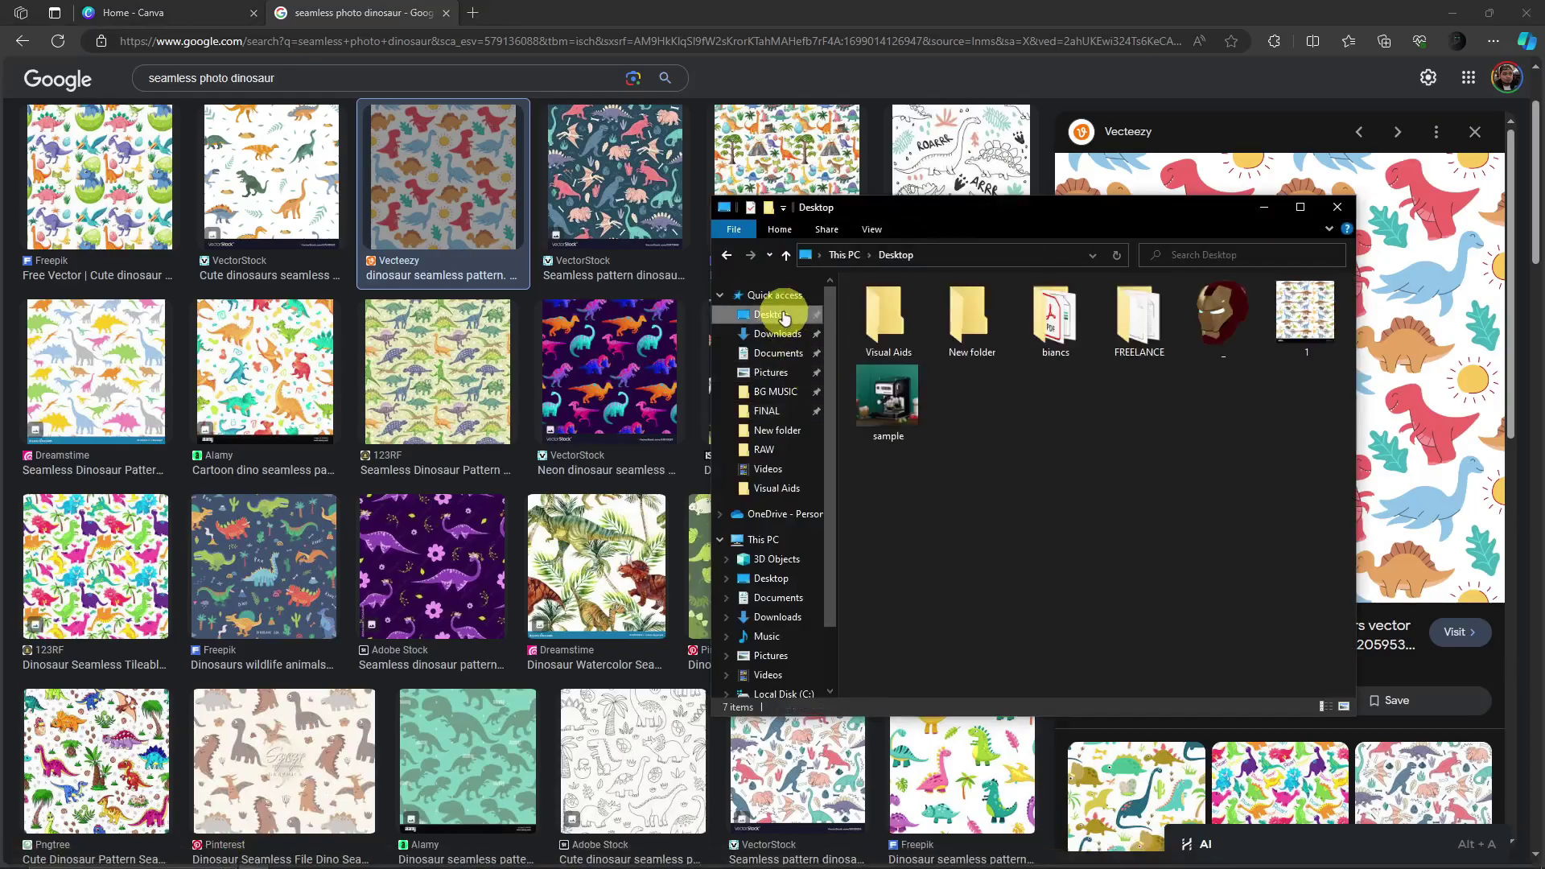
{"action": "left_click", "coordinate": [1293, 298]}
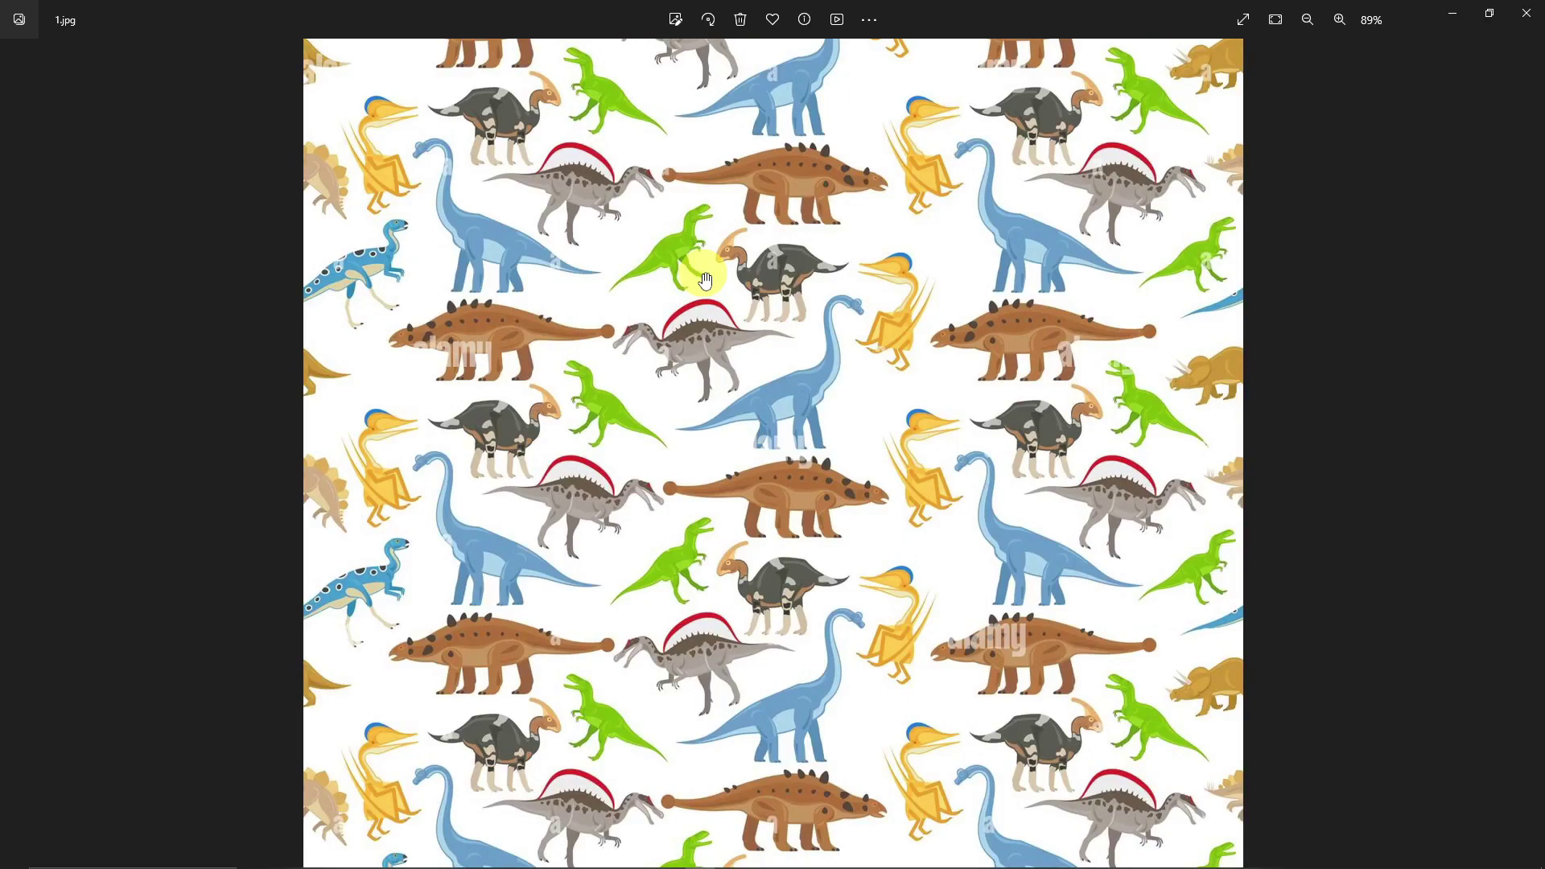
{"action": "scroll", "coordinate": [705, 281], "scroll_direction": "down", "scroll_amount": 1}
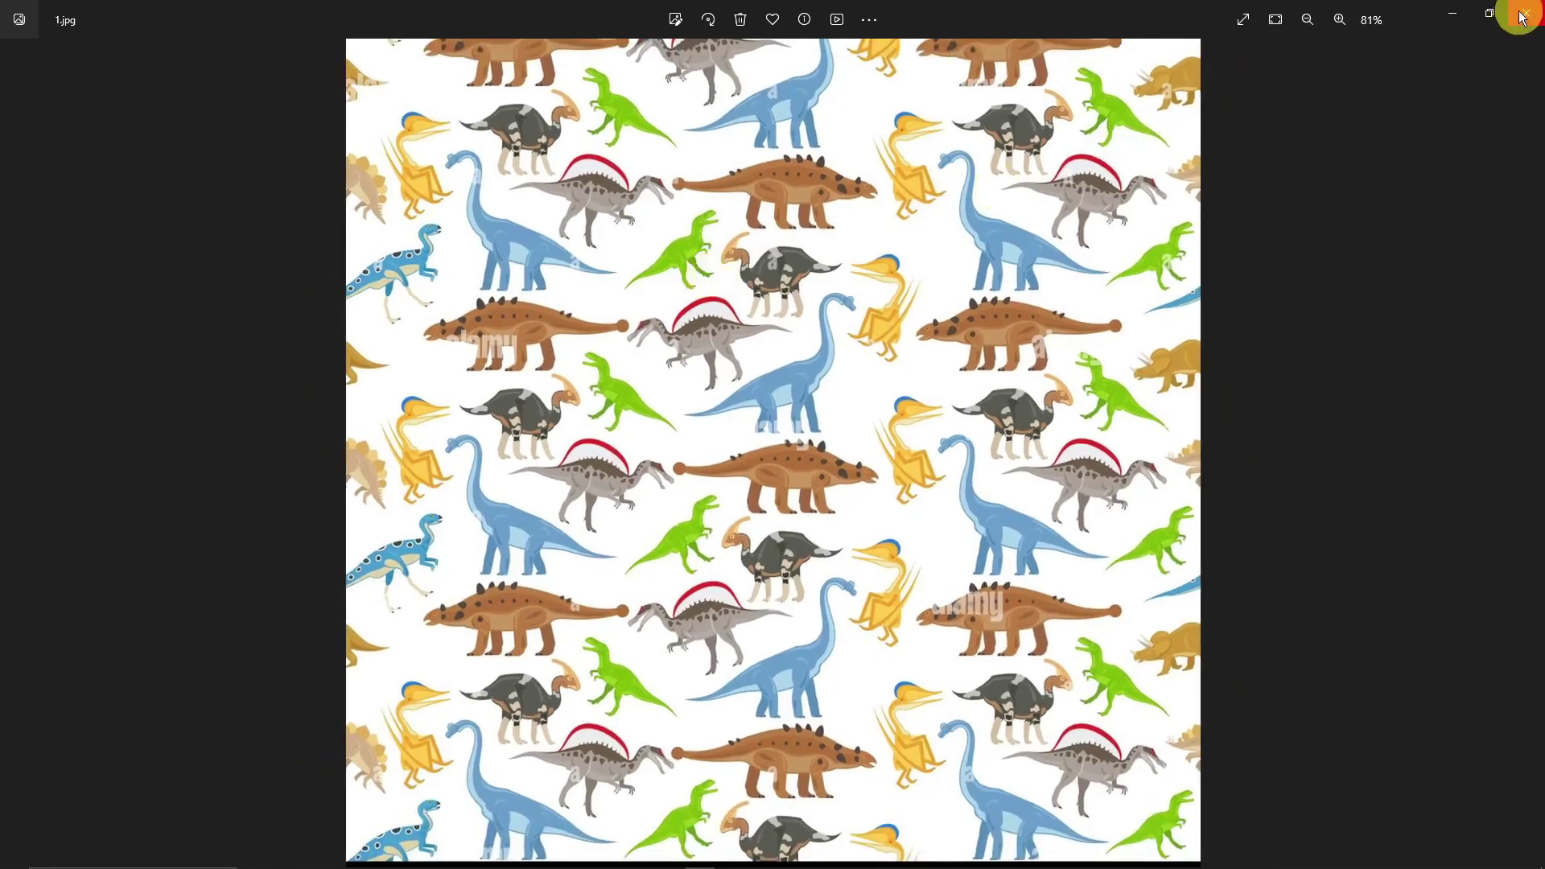
{"action": "left_click", "coordinate": [1523, 17]}
{"action": "left_click", "coordinate": [1272, 211]}
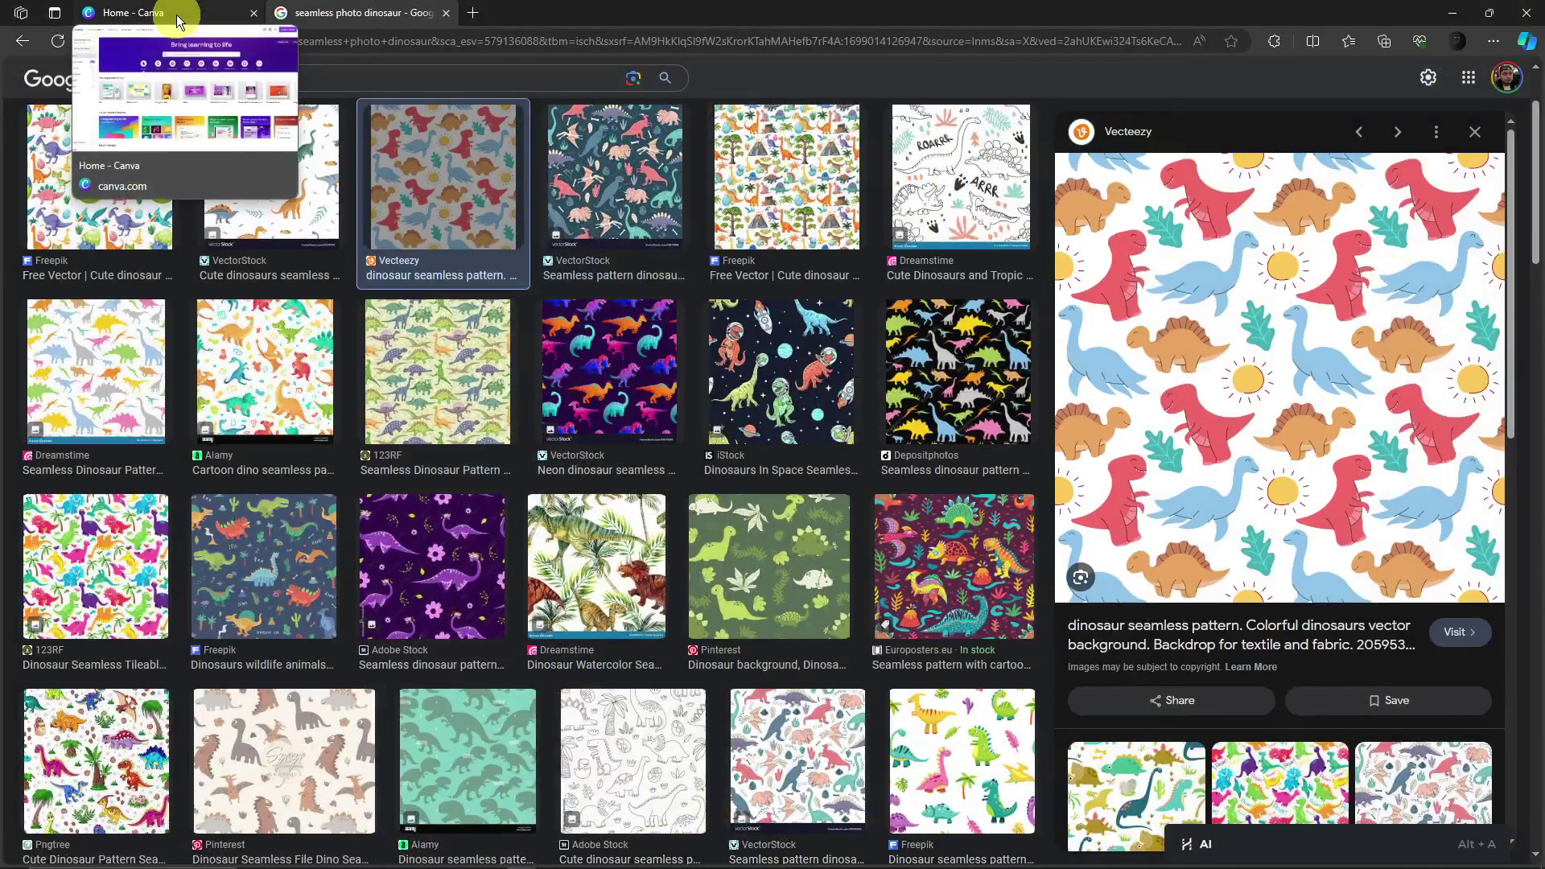
Switch back to Canva, create a custom-size design of 3000 × 3000 px, and close the leftover Canva home page
{"action": "left_click", "coordinate": [179, 22]}
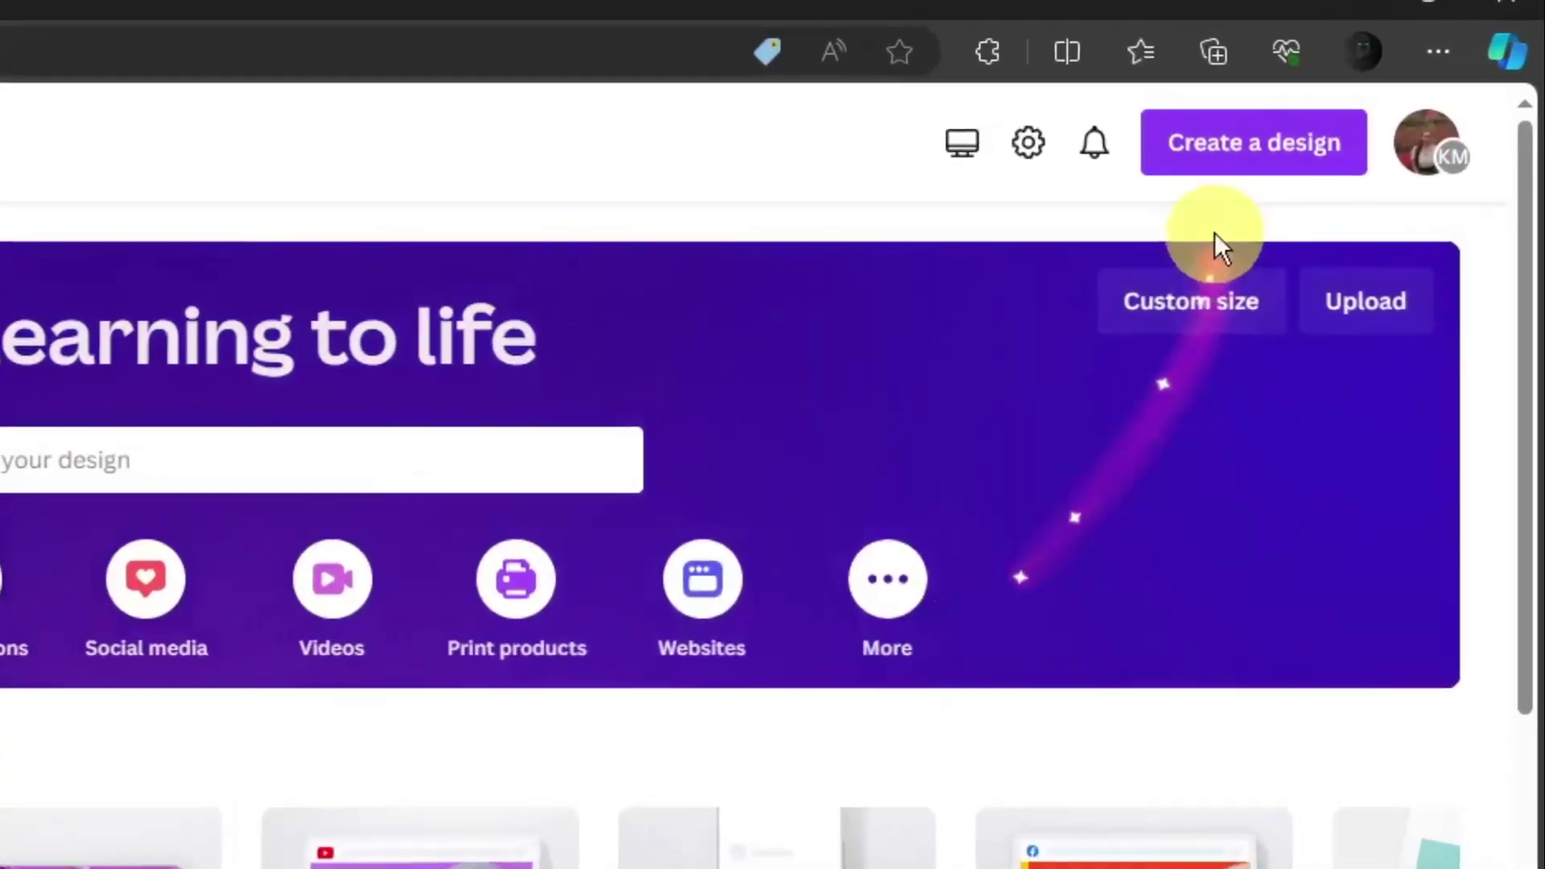
{"action": "left_click", "coordinate": [1278, 149]}
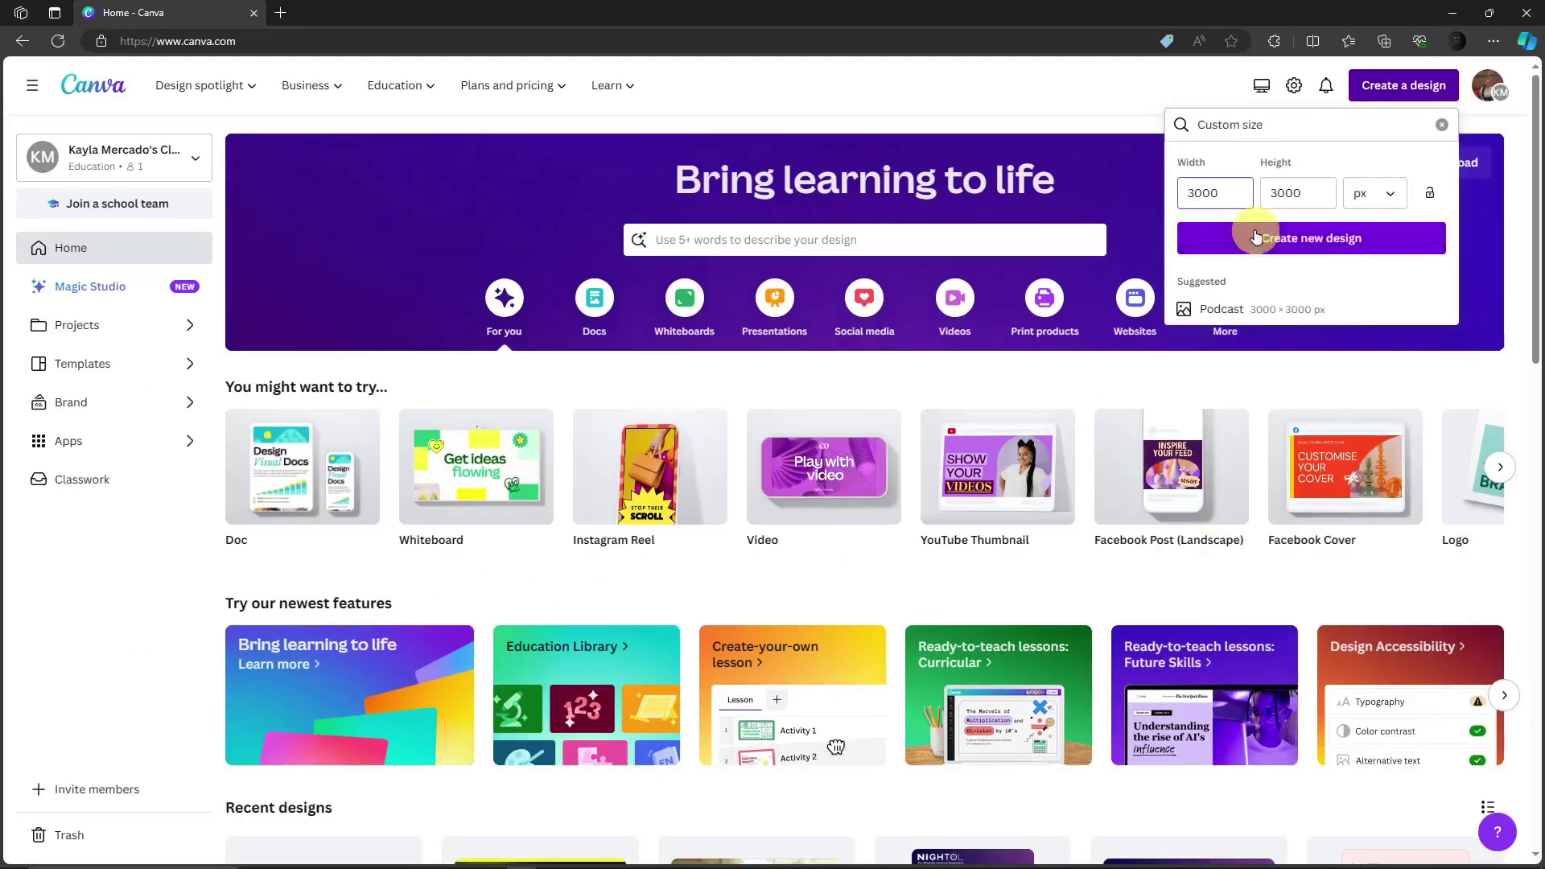
{"action": "double_click", "coordinate": [1214, 195]}
{"action": "key", "text": "BackSpace"}
{"action": "double_click", "coordinate": [1297, 193]}
{"action": "key", "text": "BackSpace"}
{"action": "double_click", "coordinate": [1208, 193]}
{"action": "key", "text": "BackSpace"}
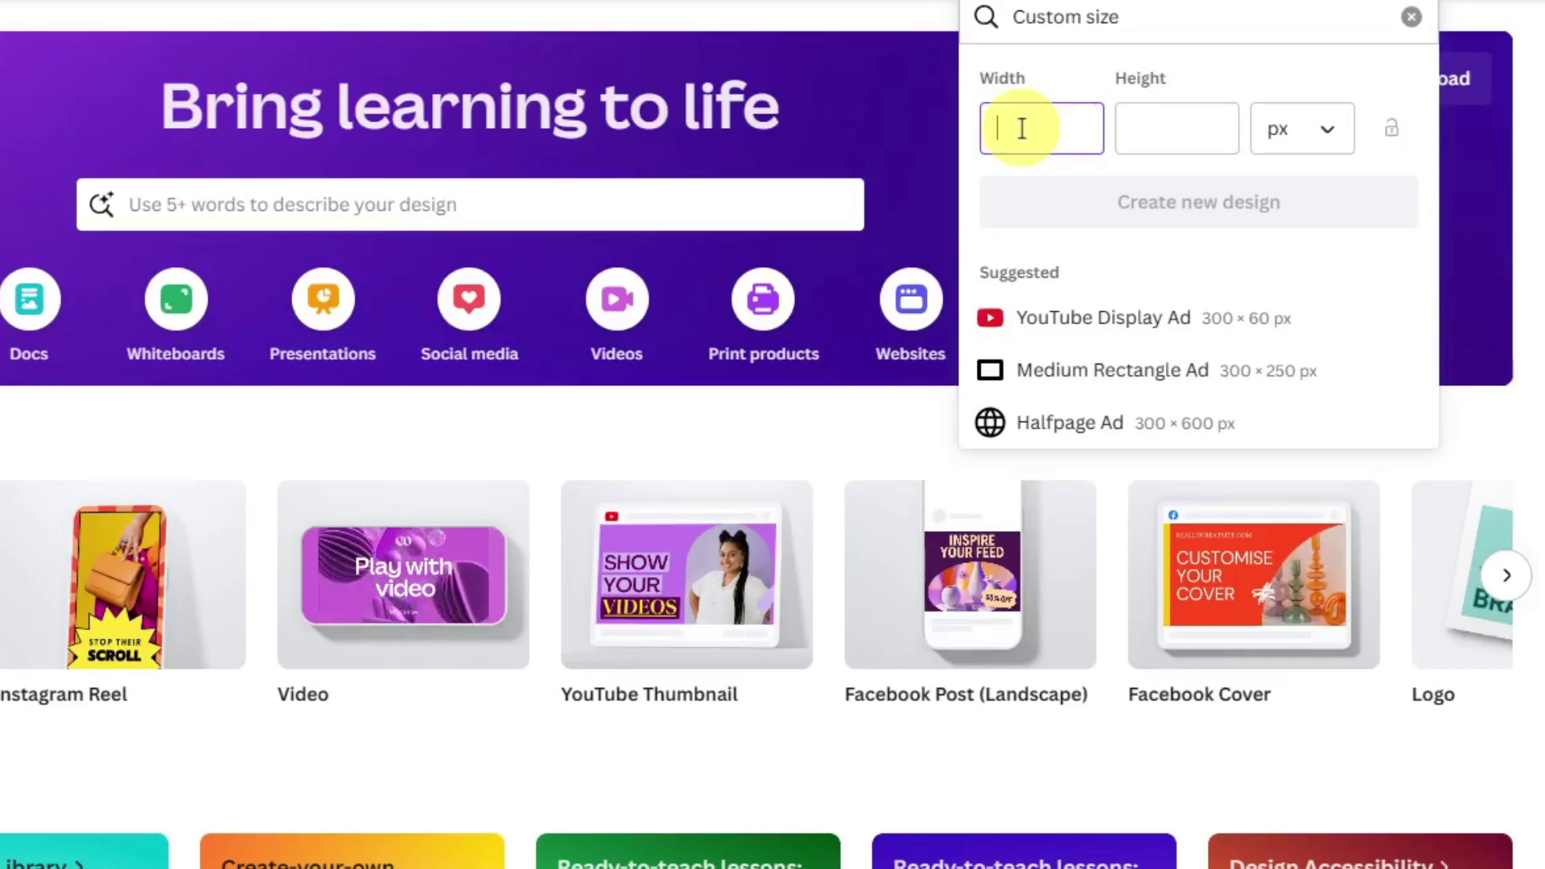
{"action": "type", "text": "000"}
{"action": "key", "text": "Tab"}
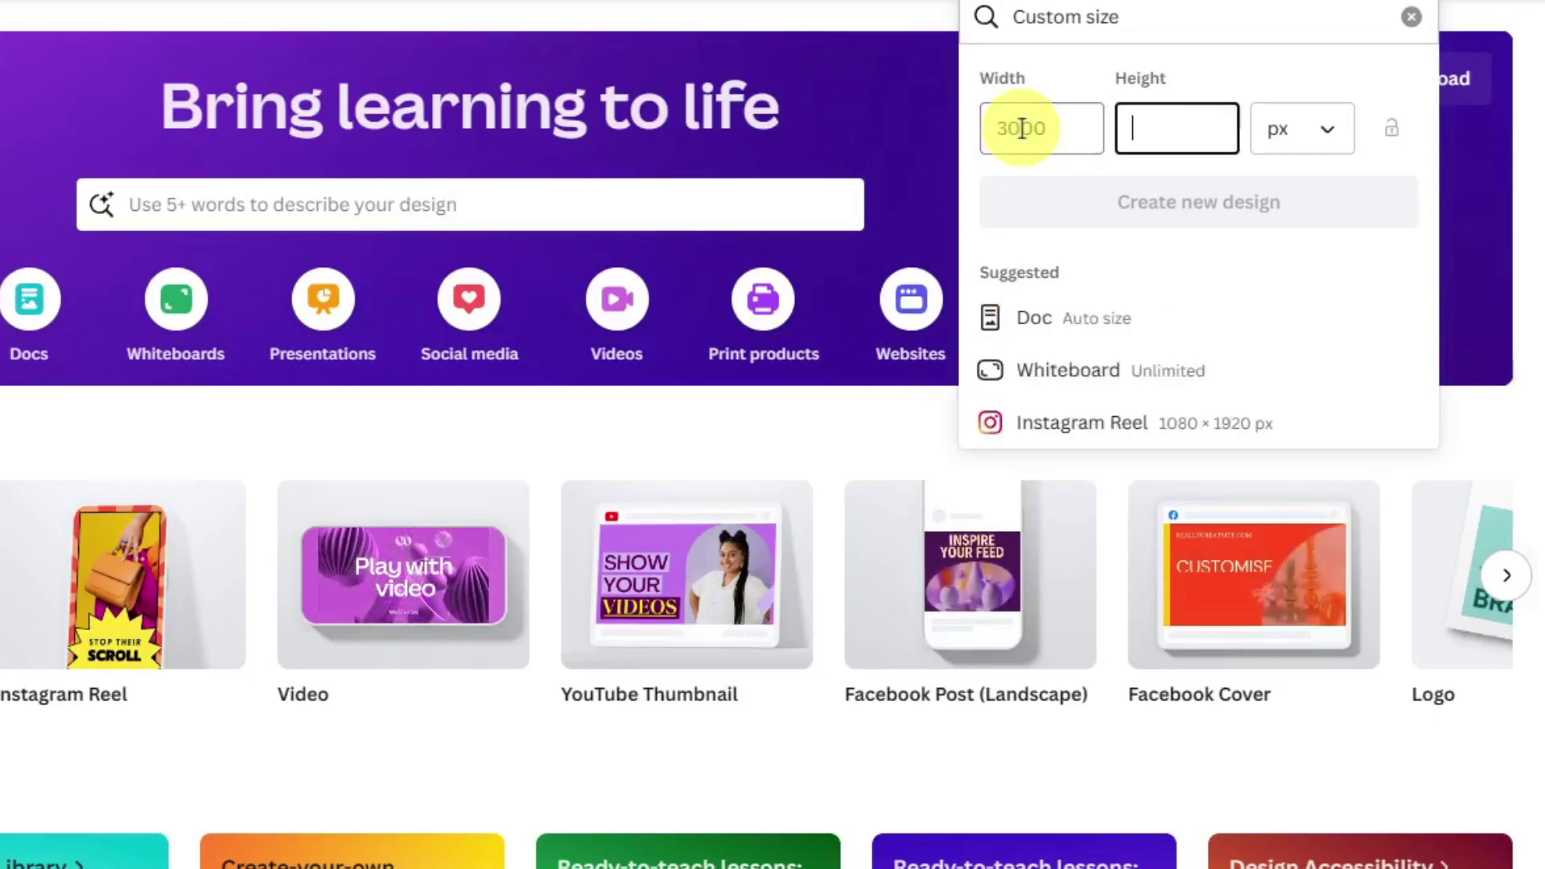
{"action": "type", "text": "3000"}
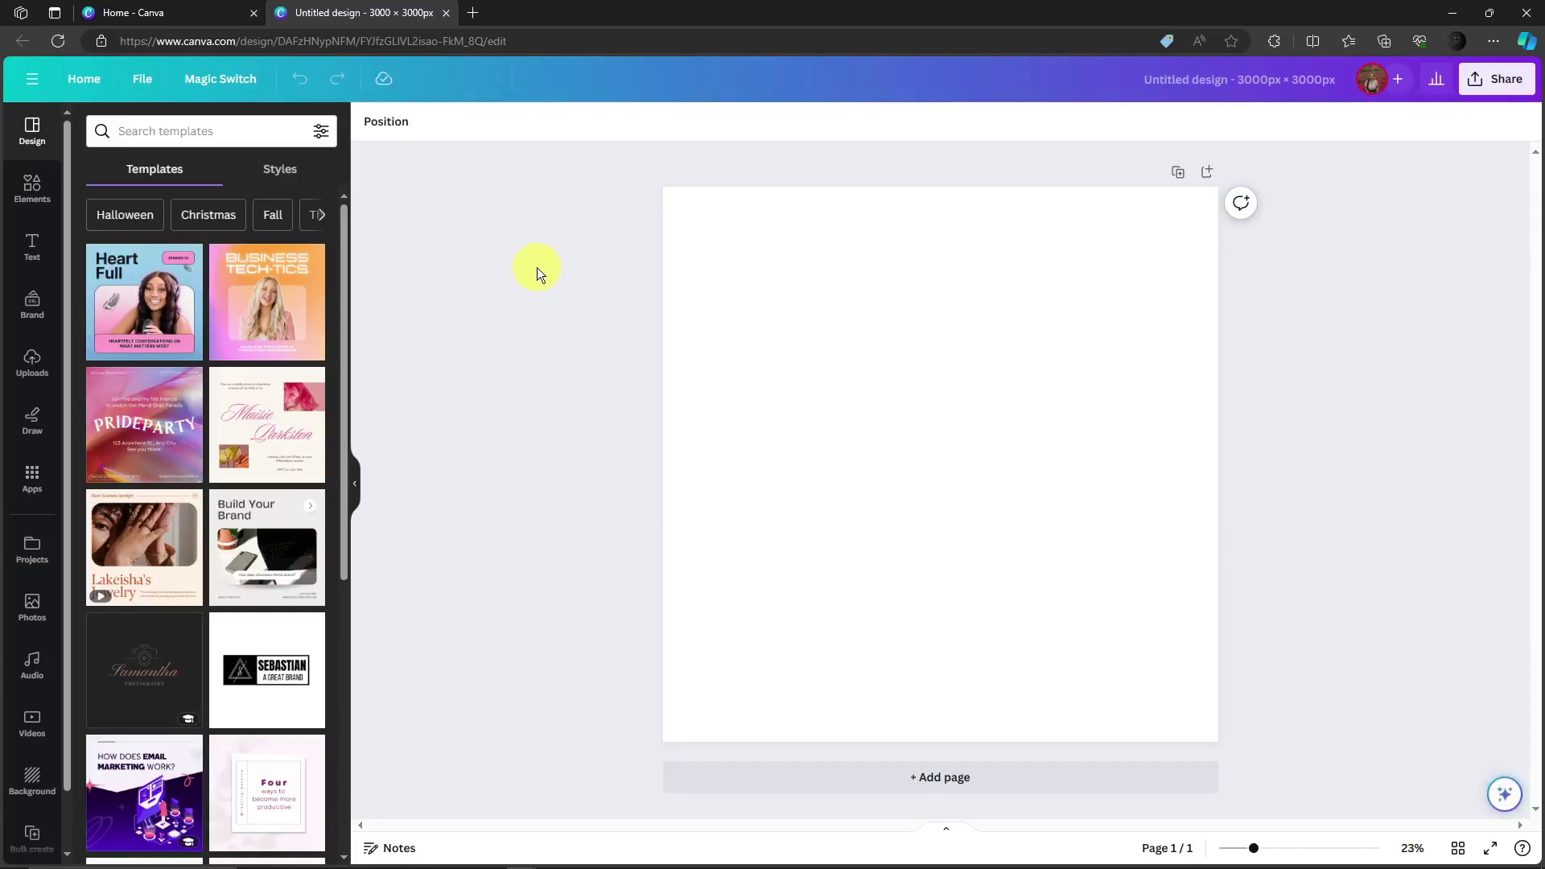
{"action": "left_click", "coordinate": [254, 13]}
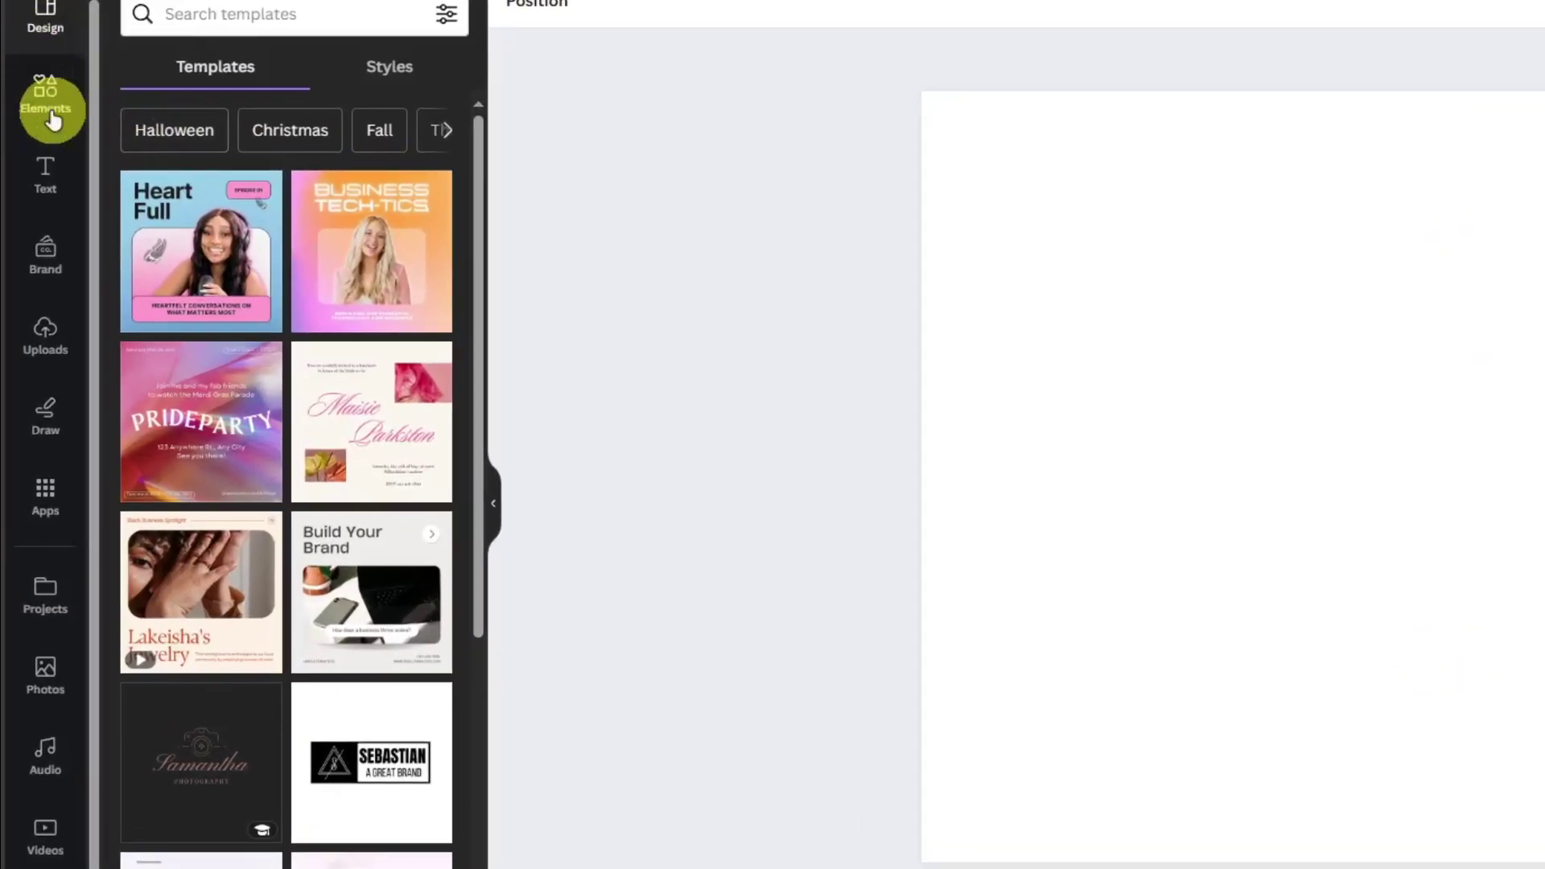
{"action": "left_click", "coordinate": [32, 190]}
{"action": "left_click", "coordinate": [44, 172]}
{"action": "left_click", "coordinate": [44, 253]}
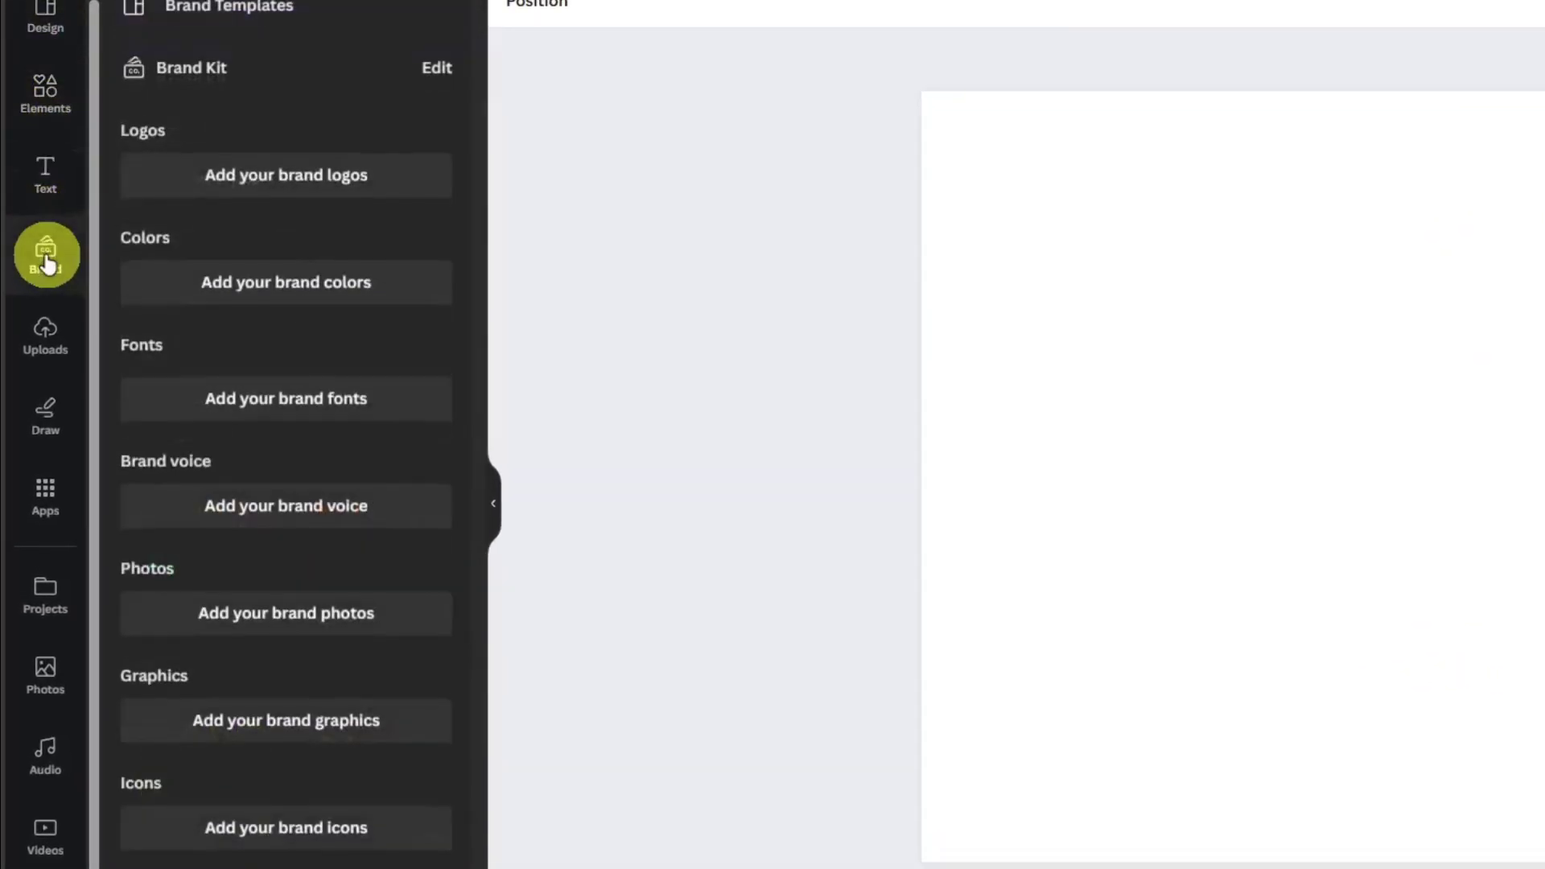
{"action": "left_click", "coordinate": [47, 338]}
{"action": "left_click", "coordinate": [46, 414]}
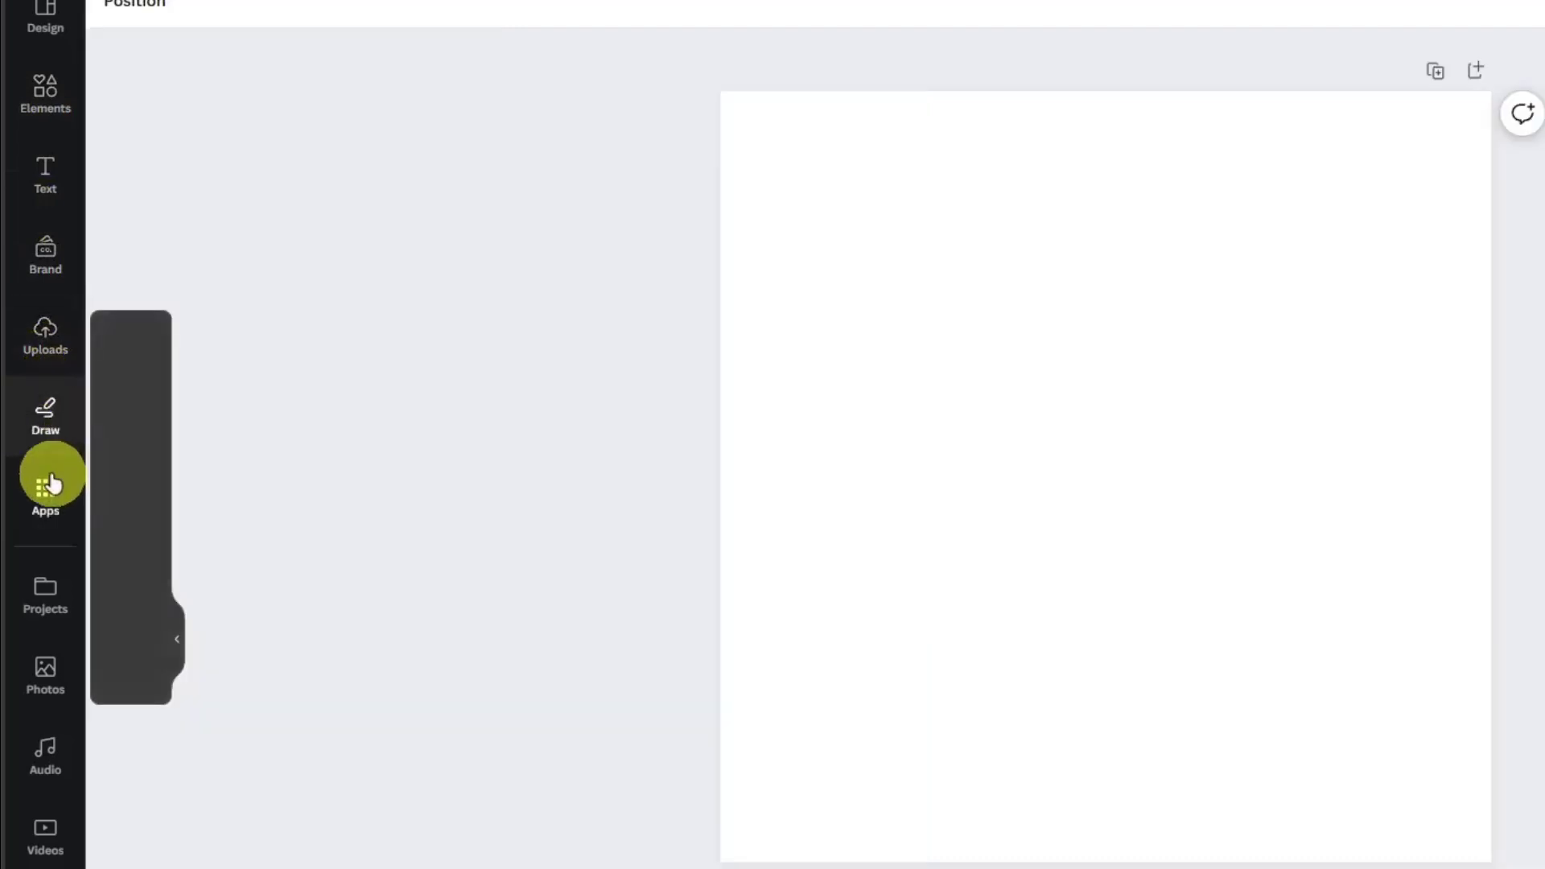
{"action": "left_click", "coordinate": [46, 480]}
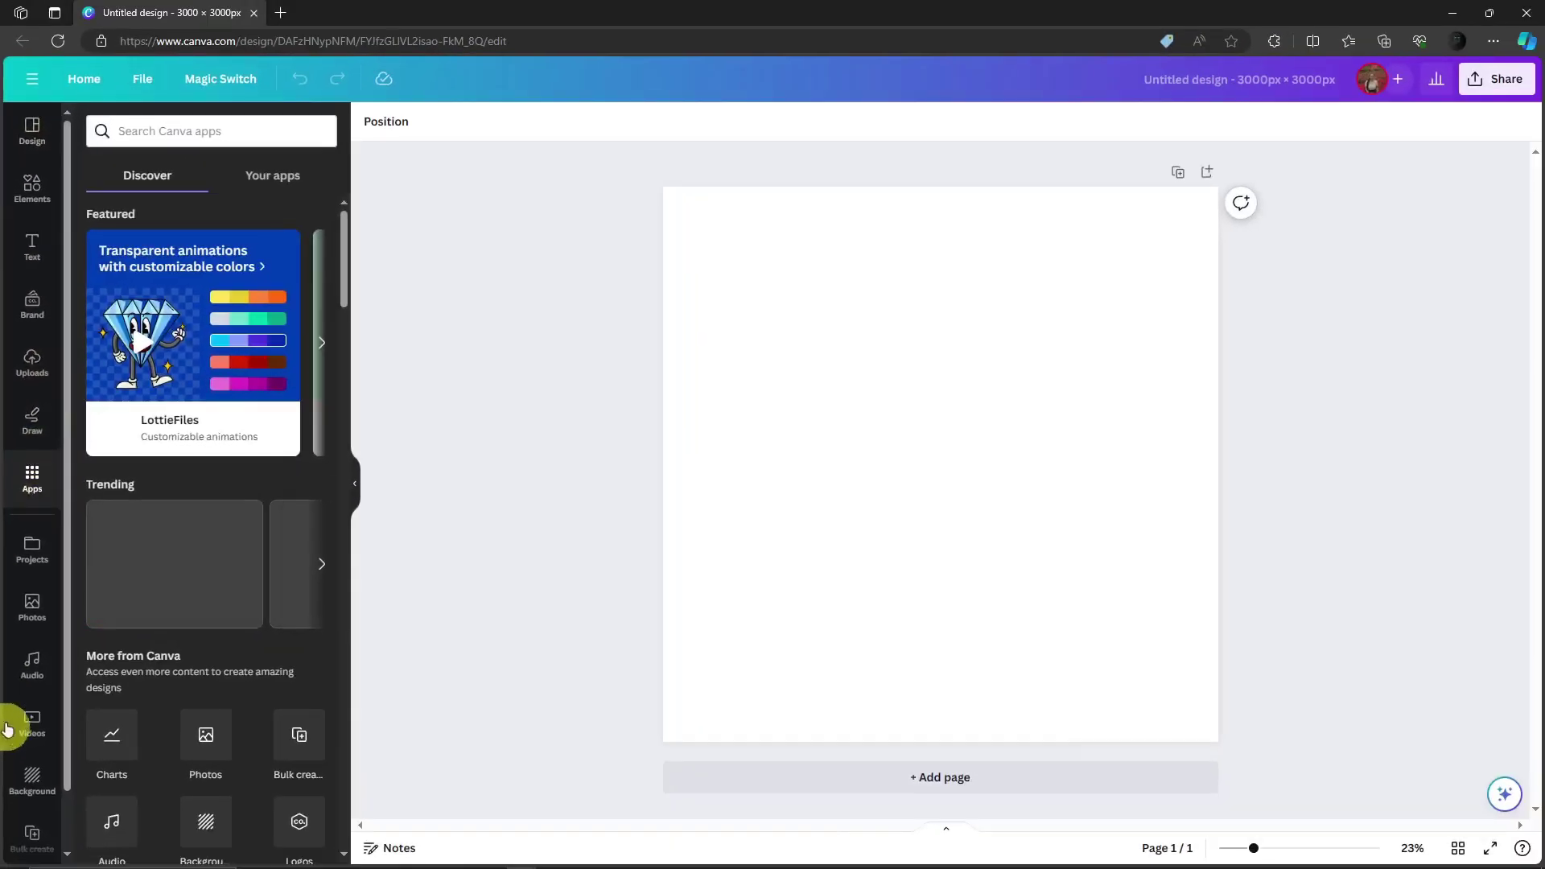
Search the elements for dinosaur and add the sitting green dinosaur graphic with pink spikes to the page
{"action": "left_click", "coordinate": [39, 184]}
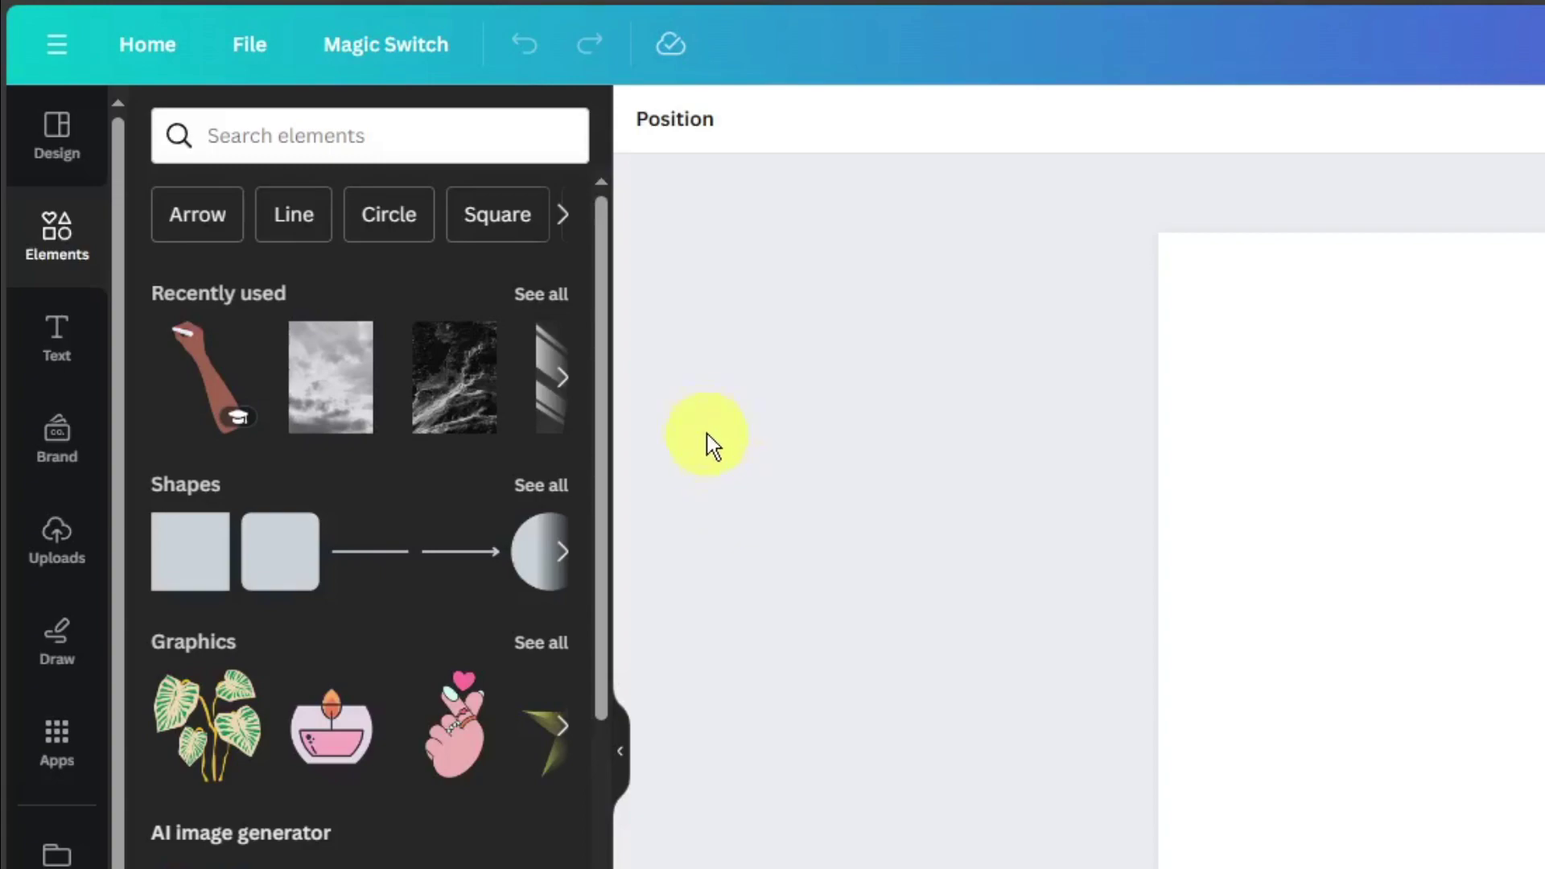
{"action": "left_click", "coordinate": [349, 127]}
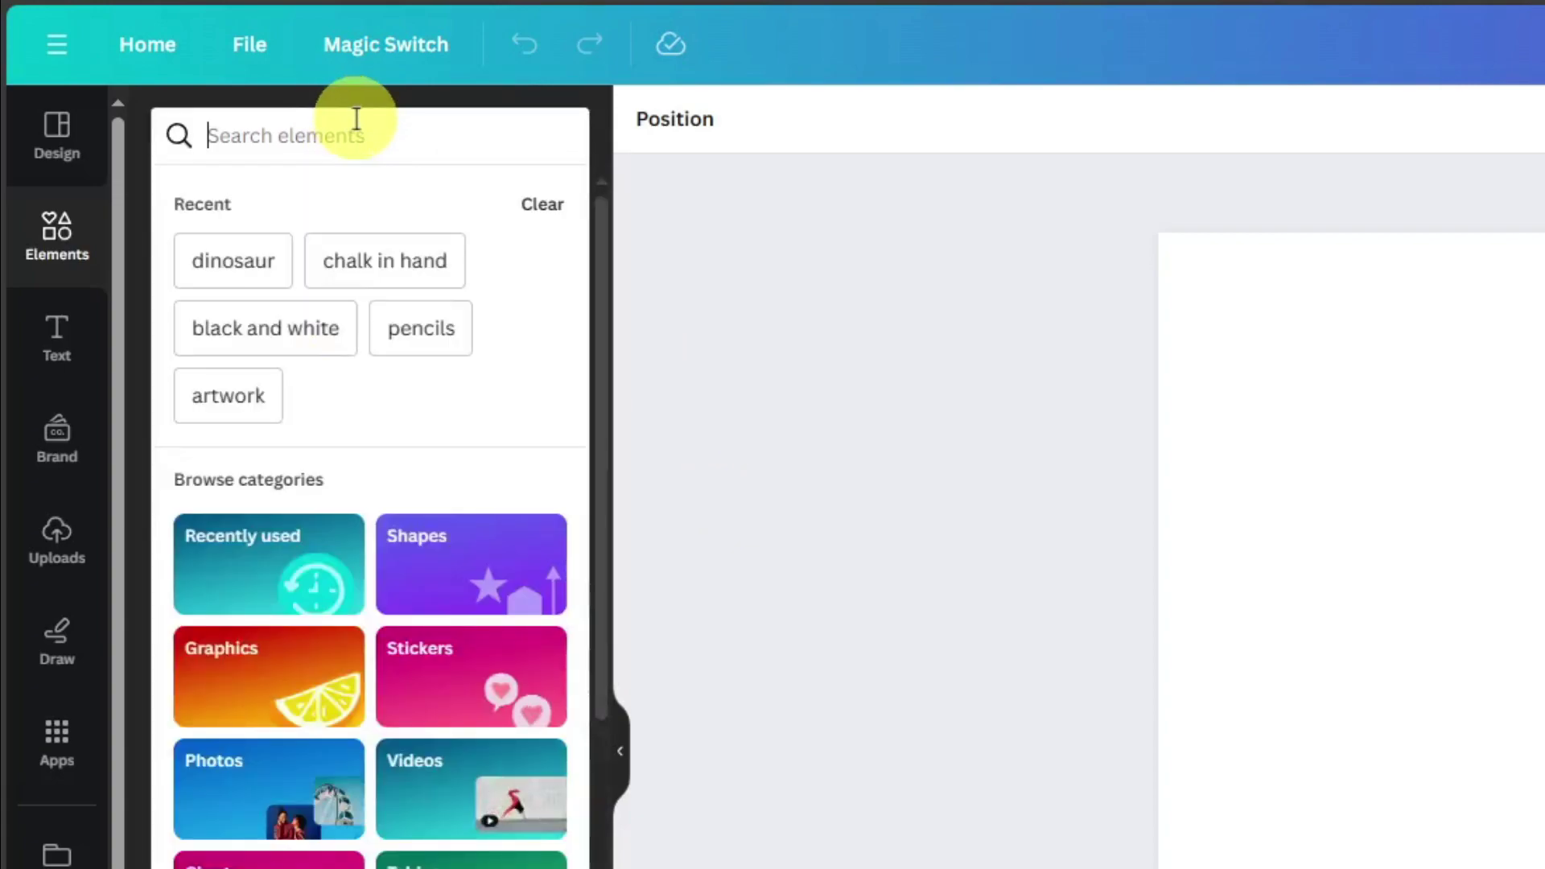
{"action": "left_click", "coordinate": [252, 254]}
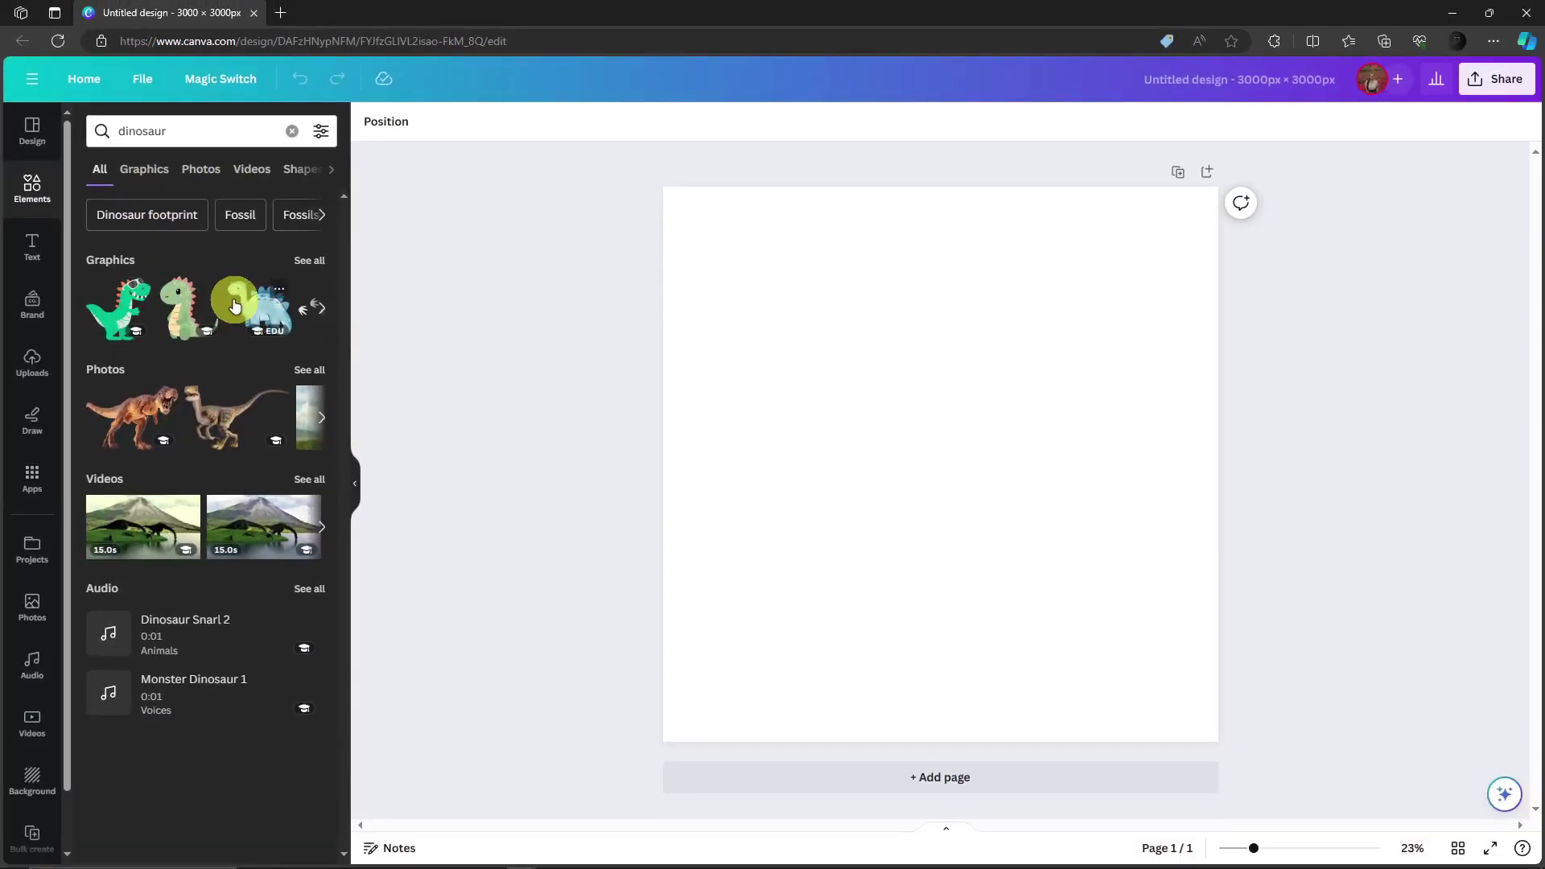
{"action": "left_click", "coordinate": [194, 313]}
{"action": "left_click", "coordinate": [816, 369]}
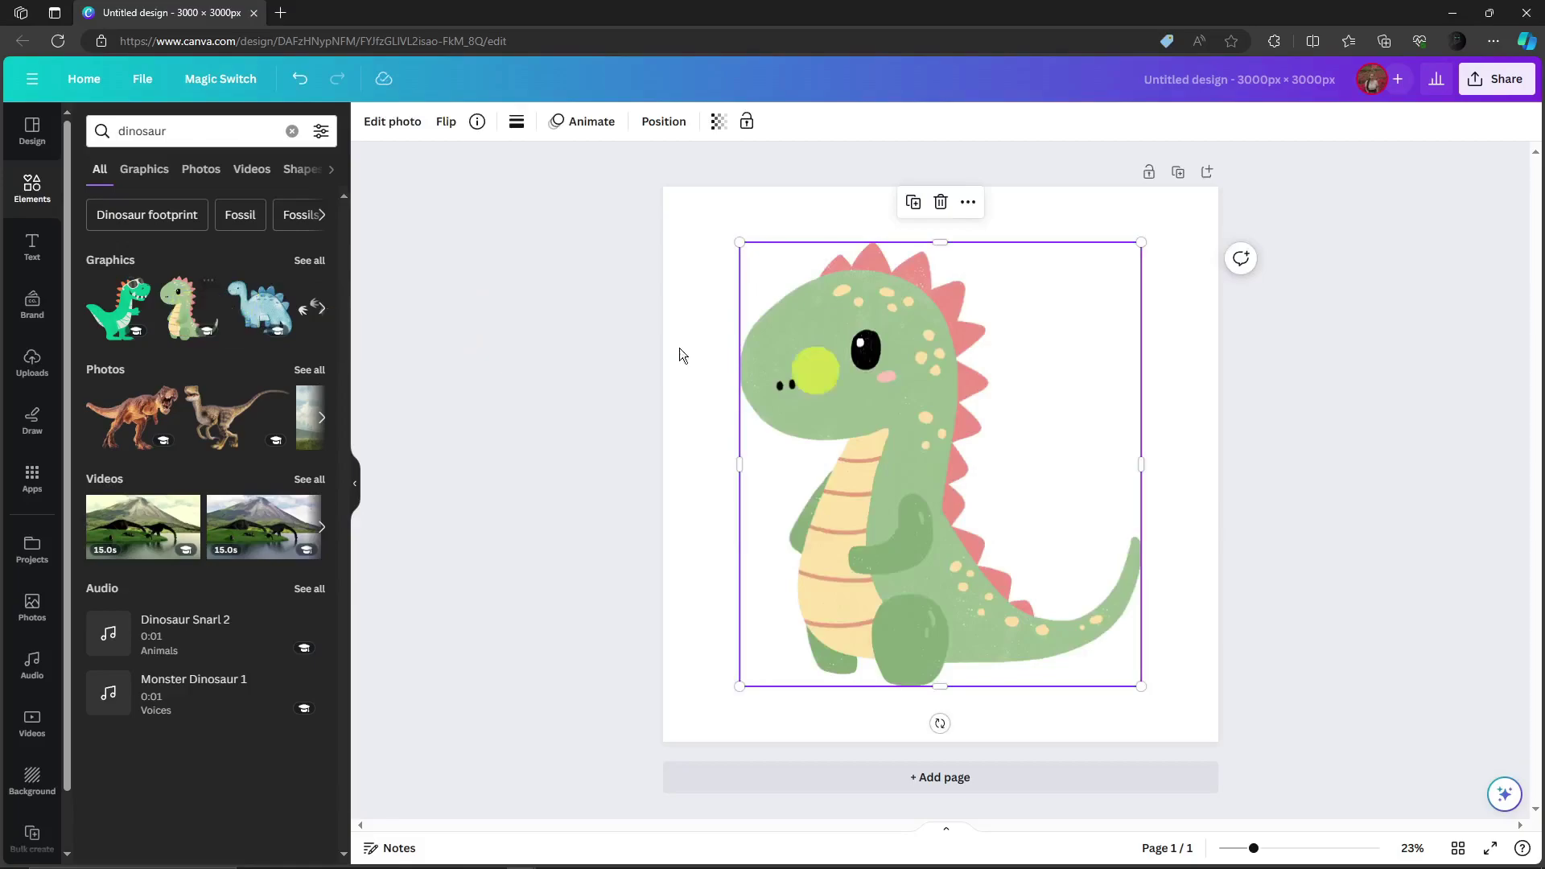
Shrink the green dinosaur to about a fifth of the page's width and place it just inside the page's left edge
{"action": "left_click_drag", "start_coordinate": [883, 478], "coordinate": [807, 414]}
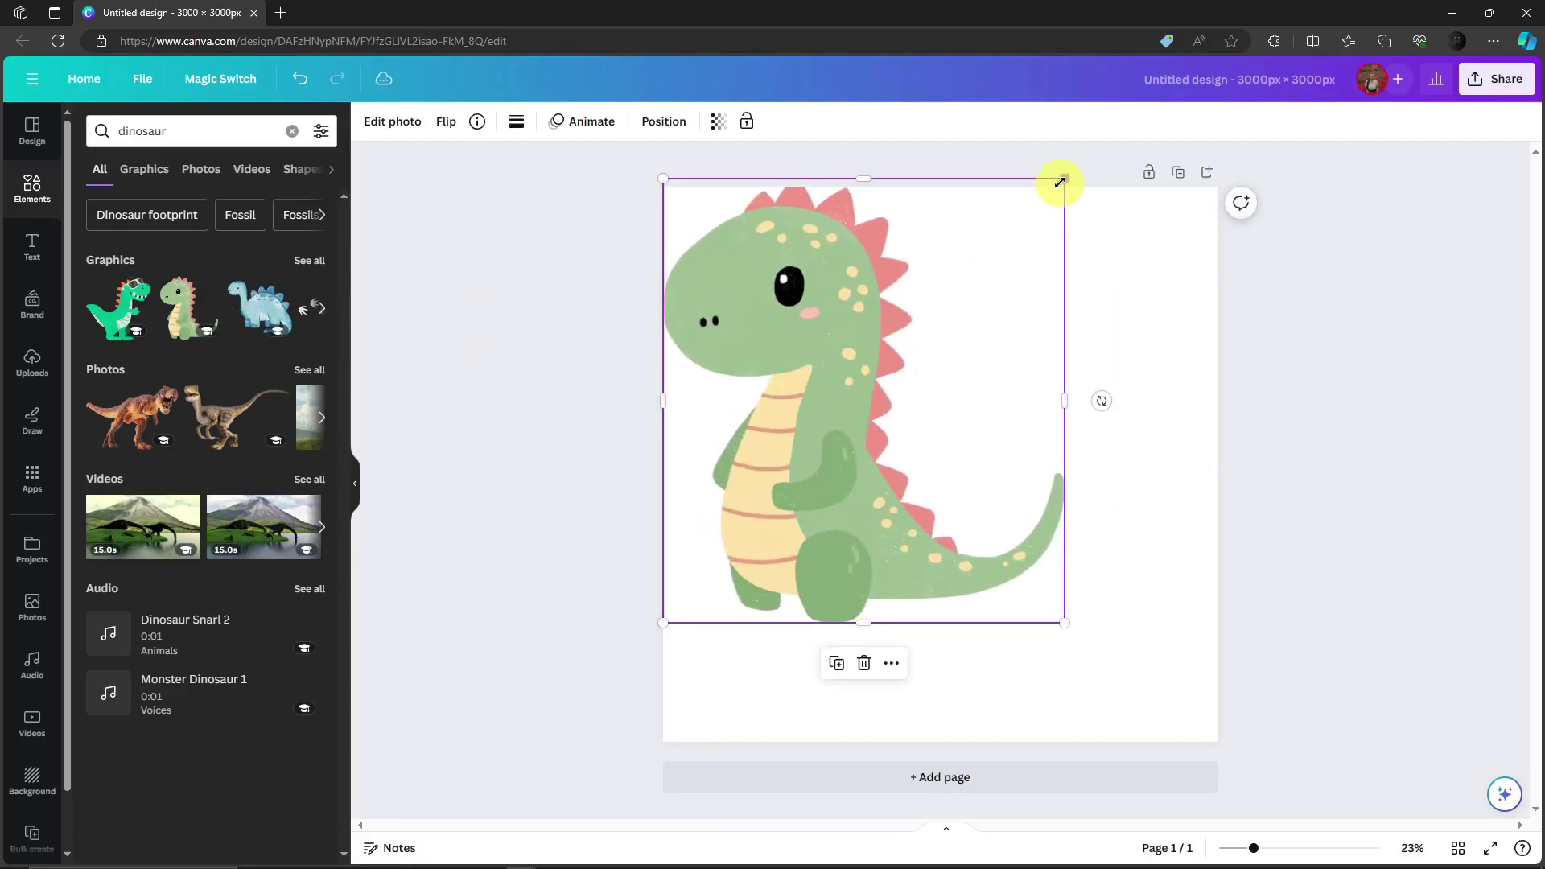
{"action": "left_click_drag", "start_coordinate": [1063, 179], "coordinate": [850, 416]}
{"action": "left_click_drag", "start_coordinate": [744, 513], "coordinate": [719, 413]}
{"action": "left_click_drag", "start_coordinate": [852, 306], "coordinate": [817, 359]}
{"action": "left_click_drag", "start_coordinate": [718, 445], "coordinate": [730, 444]}
{"action": "mouse_move", "coordinate": [817, 362]}
{"action": "left_mouse_down"}
{"action": "mouse_move", "coordinate": [825, 348]}
{"action": "mouse_move", "coordinate": [796, 383]}
{"action": "left_mouse_up"}
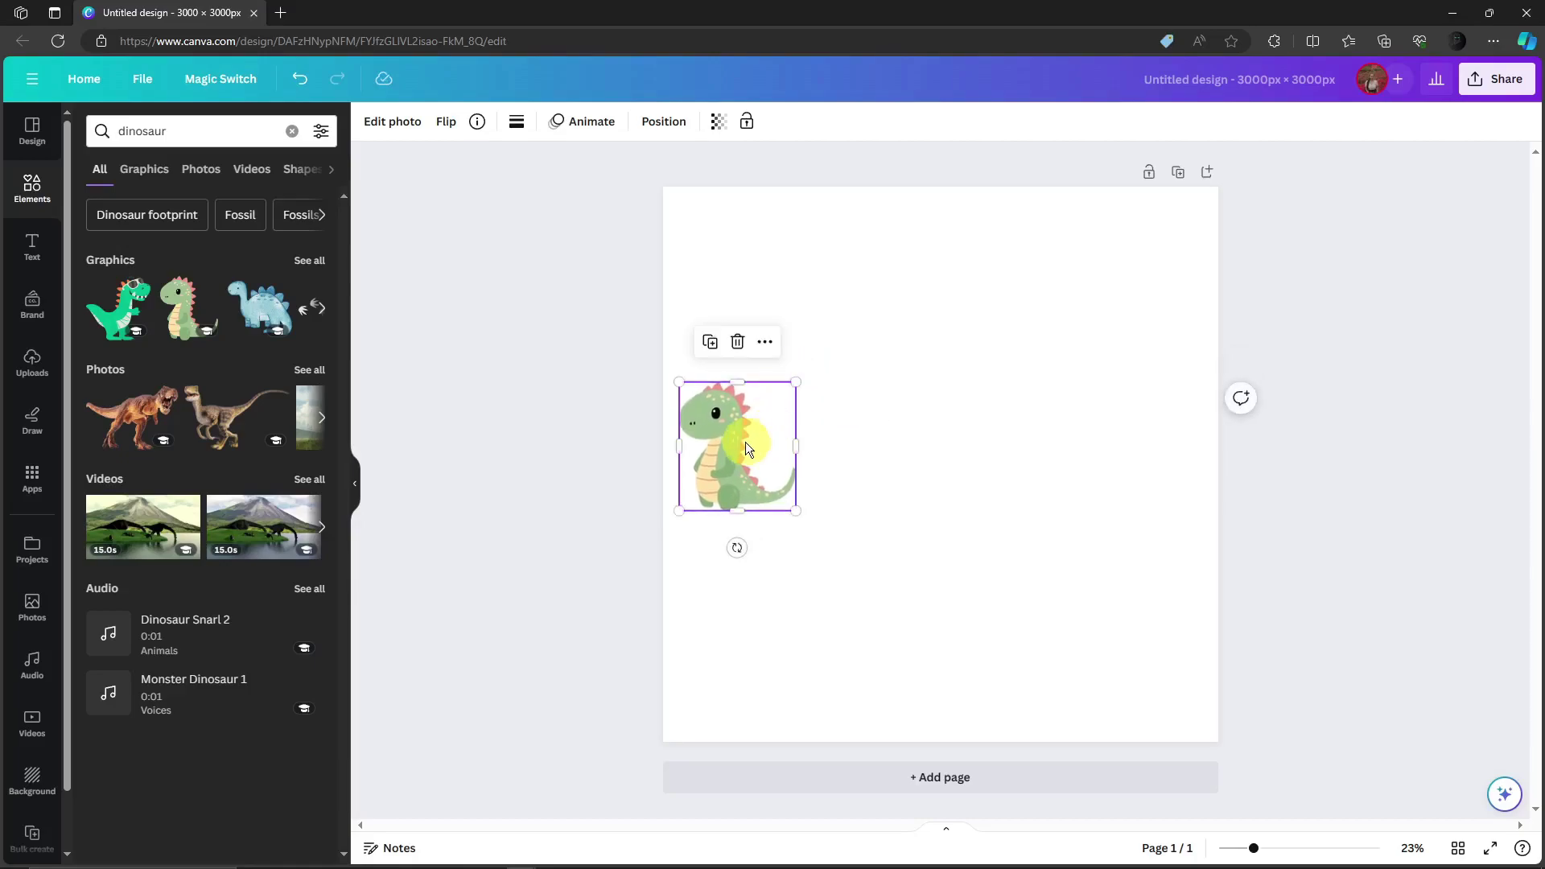
{"action": "left_click", "coordinate": [832, 432]}
{"action": "left_click", "coordinate": [709, 424]}
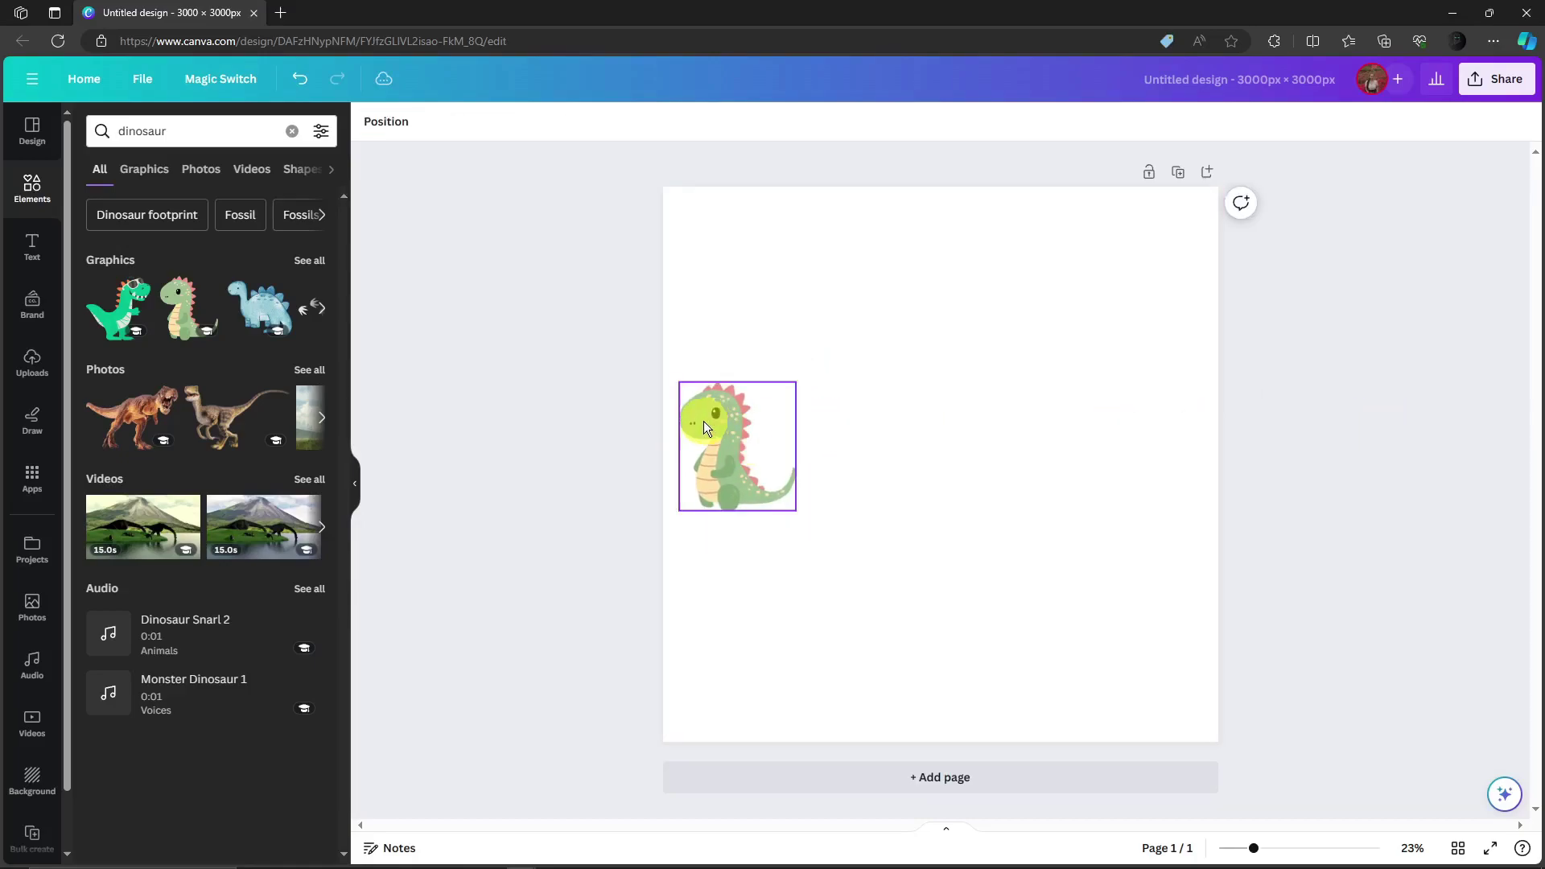
Resize the green dinosaur to slightly under a fifth of the page's width, keeping it near the page's left edge
{"action": "left_click_drag", "start_coordinate": [797, 379], "coordinate": [877, 348]}
{"action": "mouse_move", "coordinate": [776, 381]}
{"action": "left_mouse_down"}
{"action": "mouse_move", "coordinate": [832, 397]}
{"action": "mouse_move", "coordinate": [767, 394]}
{"action": "left_mouse_up"}
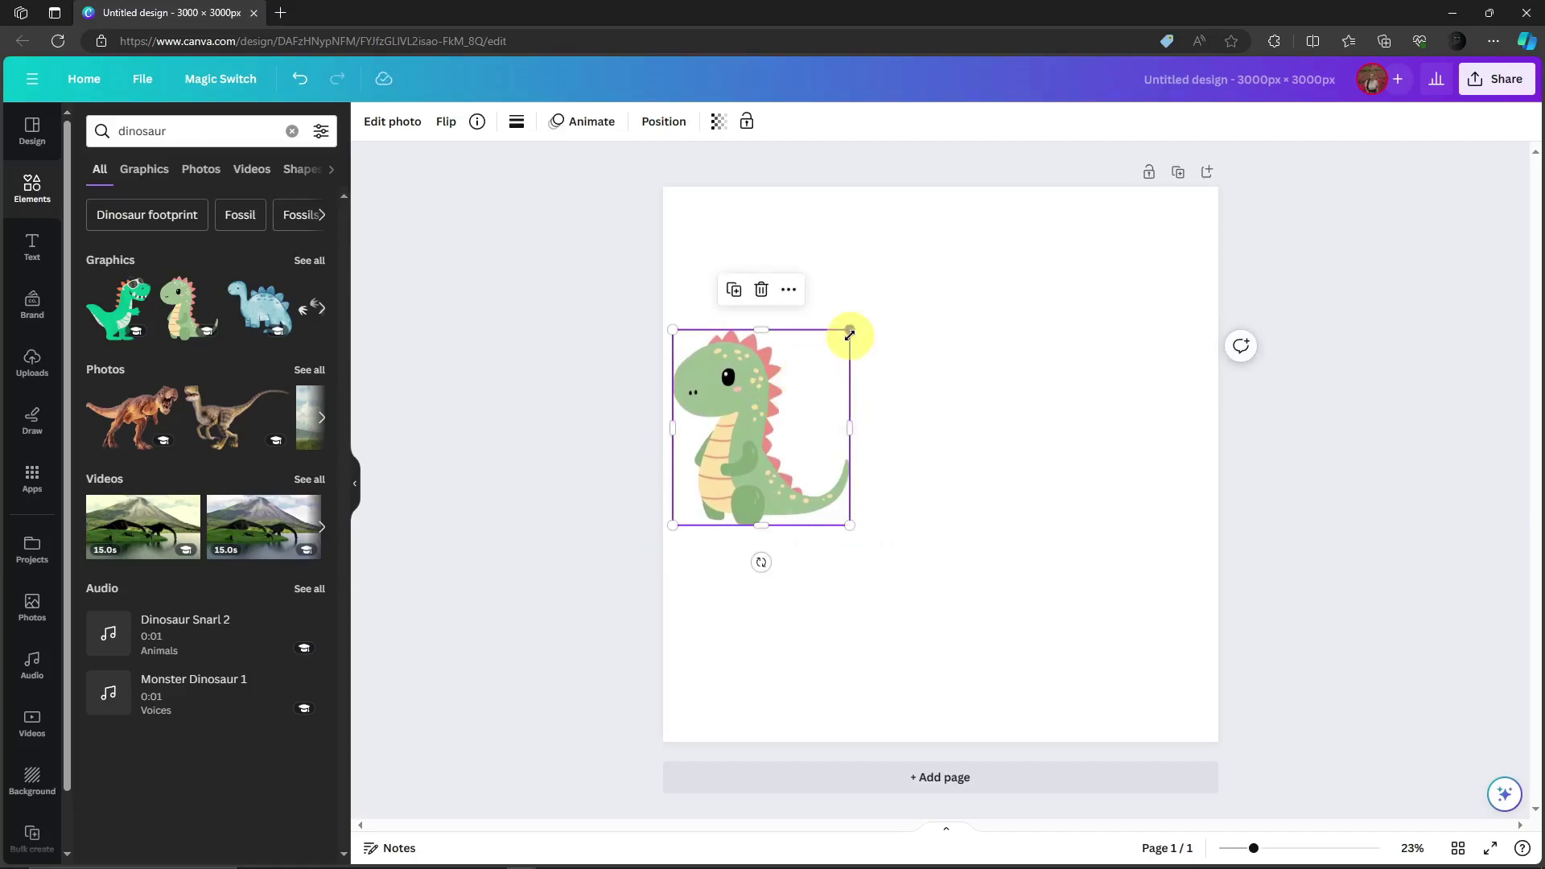
{"action": "left_click_drag", "start_coordinate": [848, 330], "coordinate": [771, 412]}
{"action": "mouse_move", "coordinate": [719, 459]}
{"action": "left_mouse_down"}
{"action": "mouse_move", "coordinate": [688, 465]}
{"action": "mouse_move", "coordinate": [738, 452]}
{"action": "mouse_move", "coordinate": [700, 455]}
{"action": "mouse_move", "coordinate": [732, 451]}
{"action": "mouse_move", "coordinate": [721, 442]}
{"action": "mouse_move", "coordinate": [693, 462]}
{"action": "mouse_move", "coordinate": [737, 458]}
{"action": "left_mouse_up"}
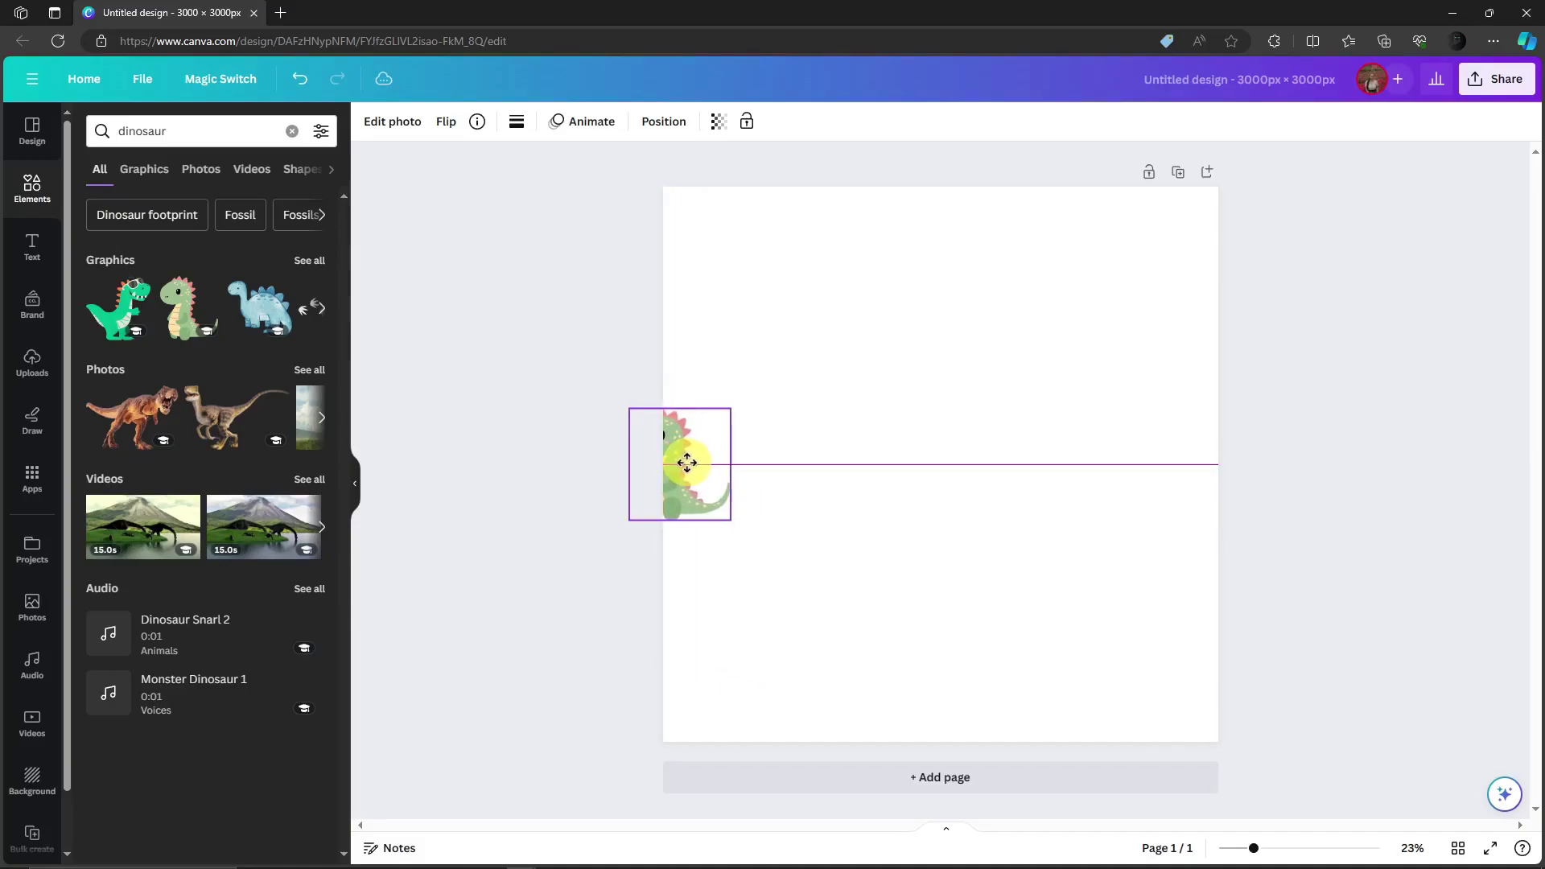
Centre the dinosaur on the page's left edge at mid-height so its left half extends off the page
{"action": "left_click_drag", "start_coordinate": [682, 464], "coordinate": [672, 465]}
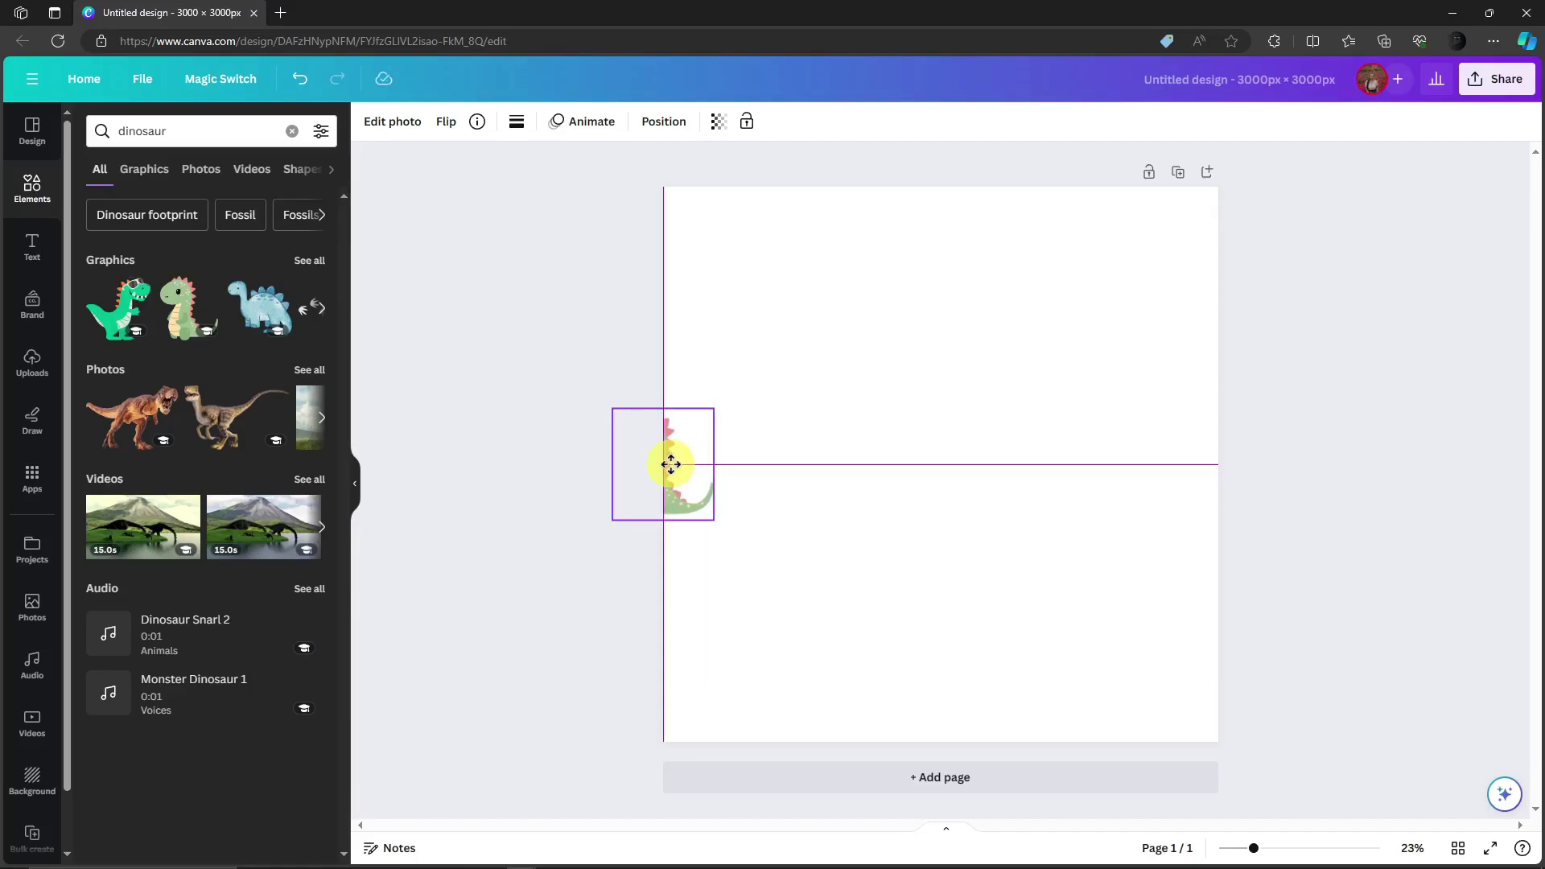
{"action": "left_click_drag", "start_coordinate": [670, 464], "coordinate": [671, 464]}
{"action": "left_click", "coordinate": [845, 537]}
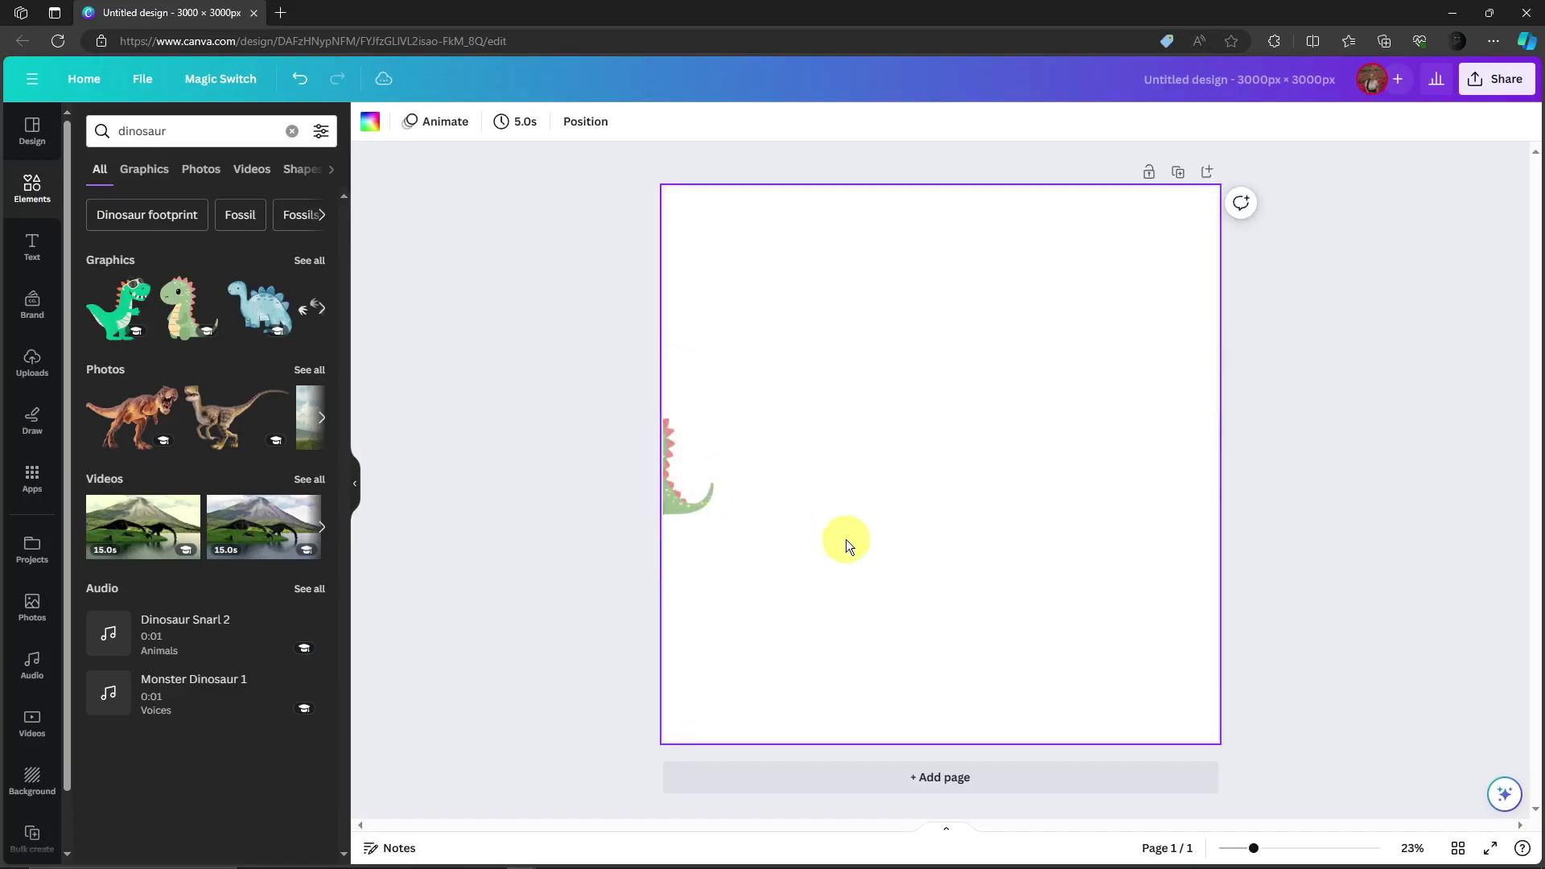
{"action": "left_click", "coordinate": [1278, 496]}
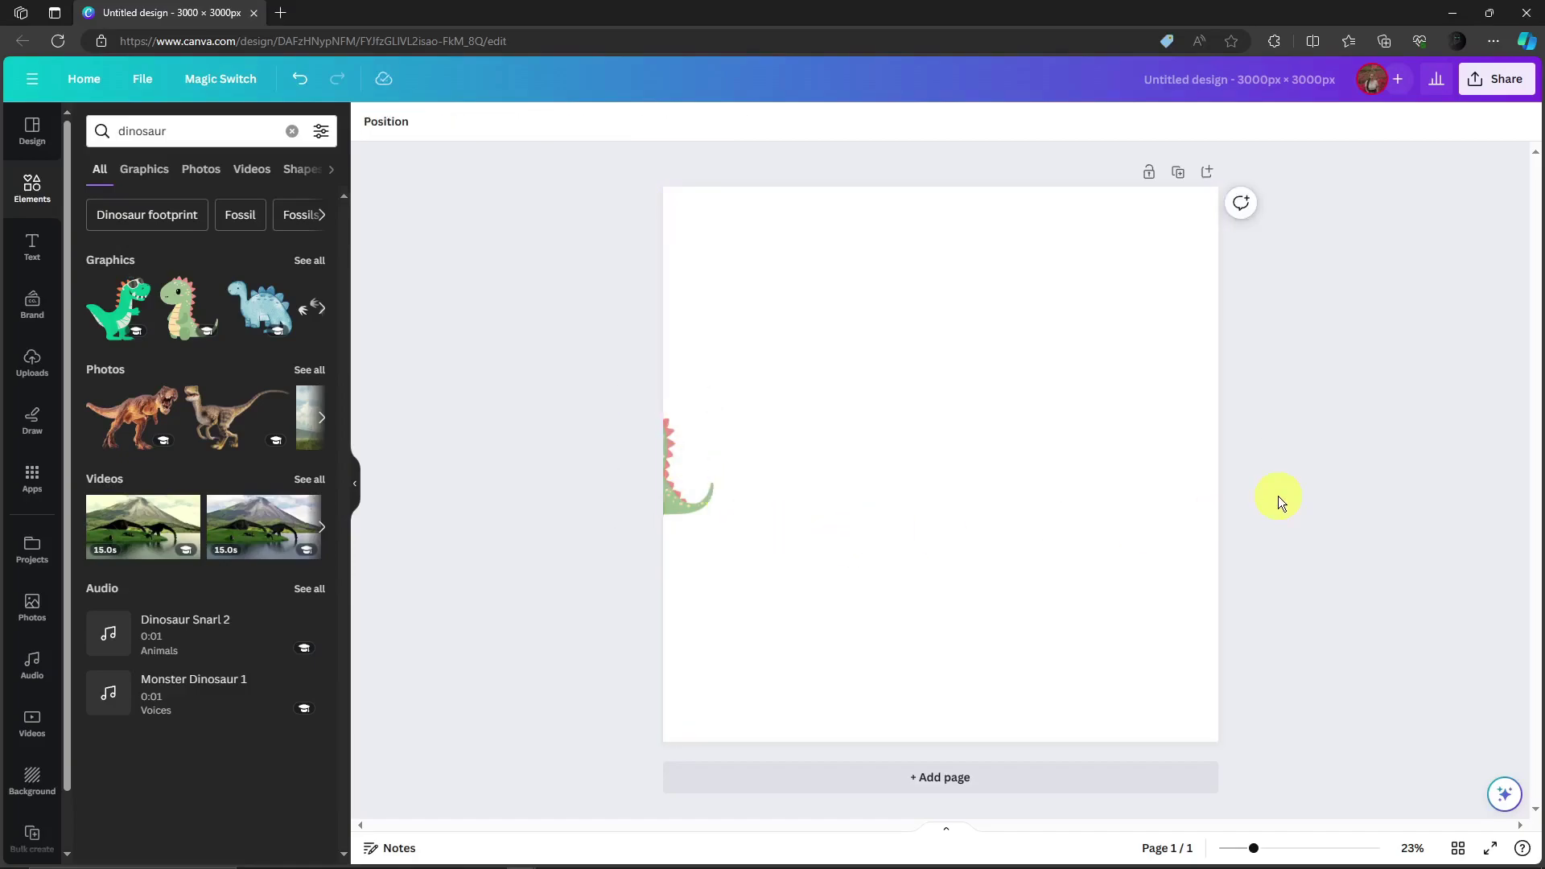
Place a matching green dinosaur centred on the page's right edge at mid-height so its right half extends off the page
{"action": "left_click", "coordinate": [193, 325]}
{"action": "left_click_drag", "start_coordinate": [930, 470], "coordinate": [1246, 468]}
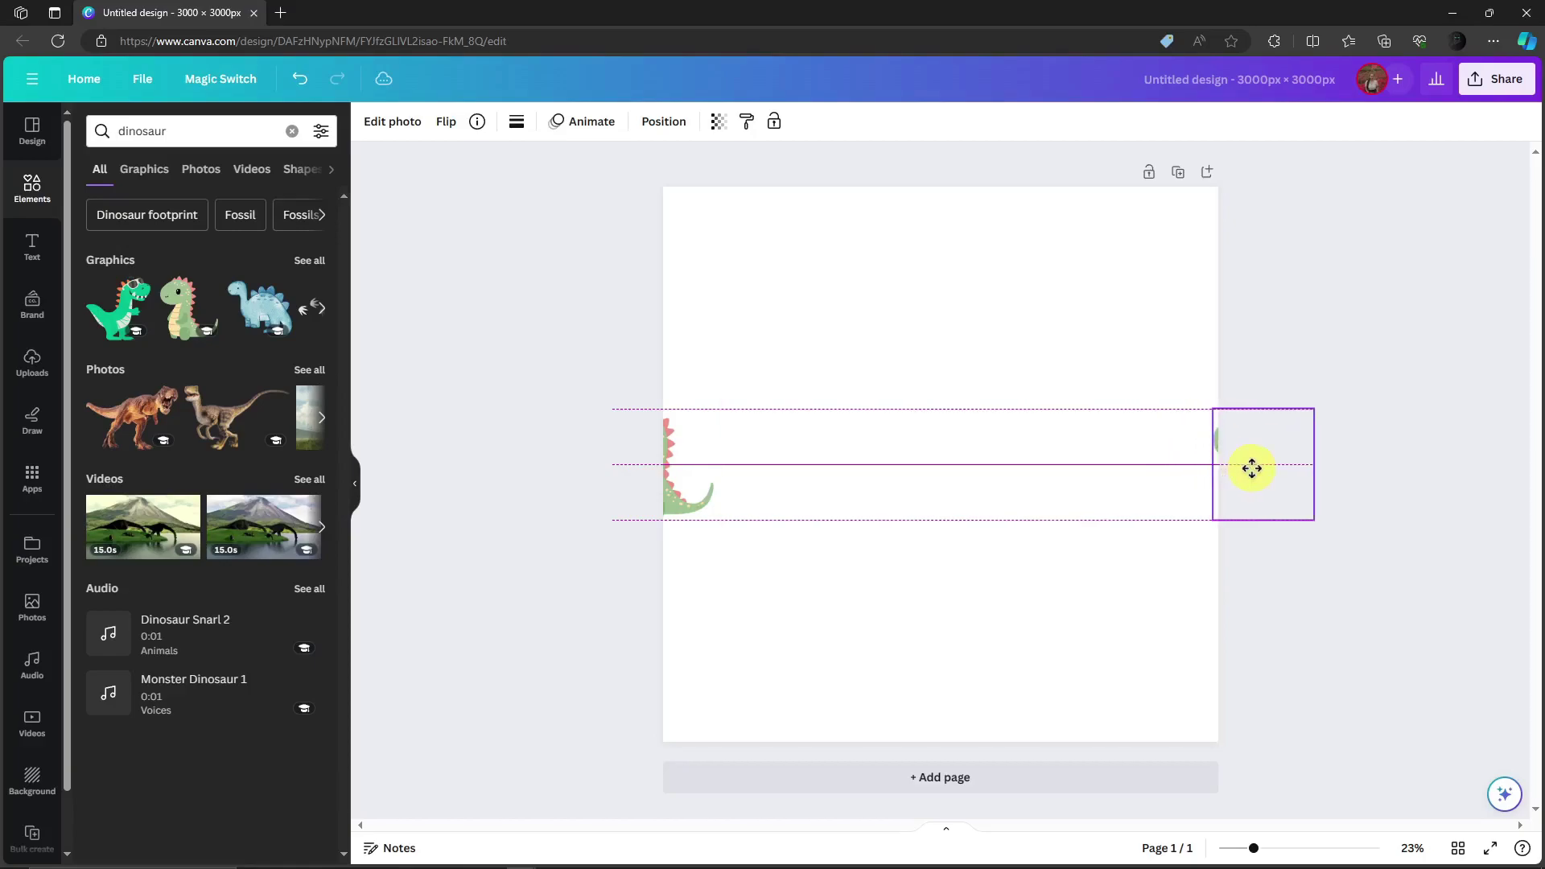
{"action": "left_click_drag", "start_coordinate": [1224, 467], "coordinate": [1199, 460]}
{"action": "left_click", "coordinate": [1316, 581]}
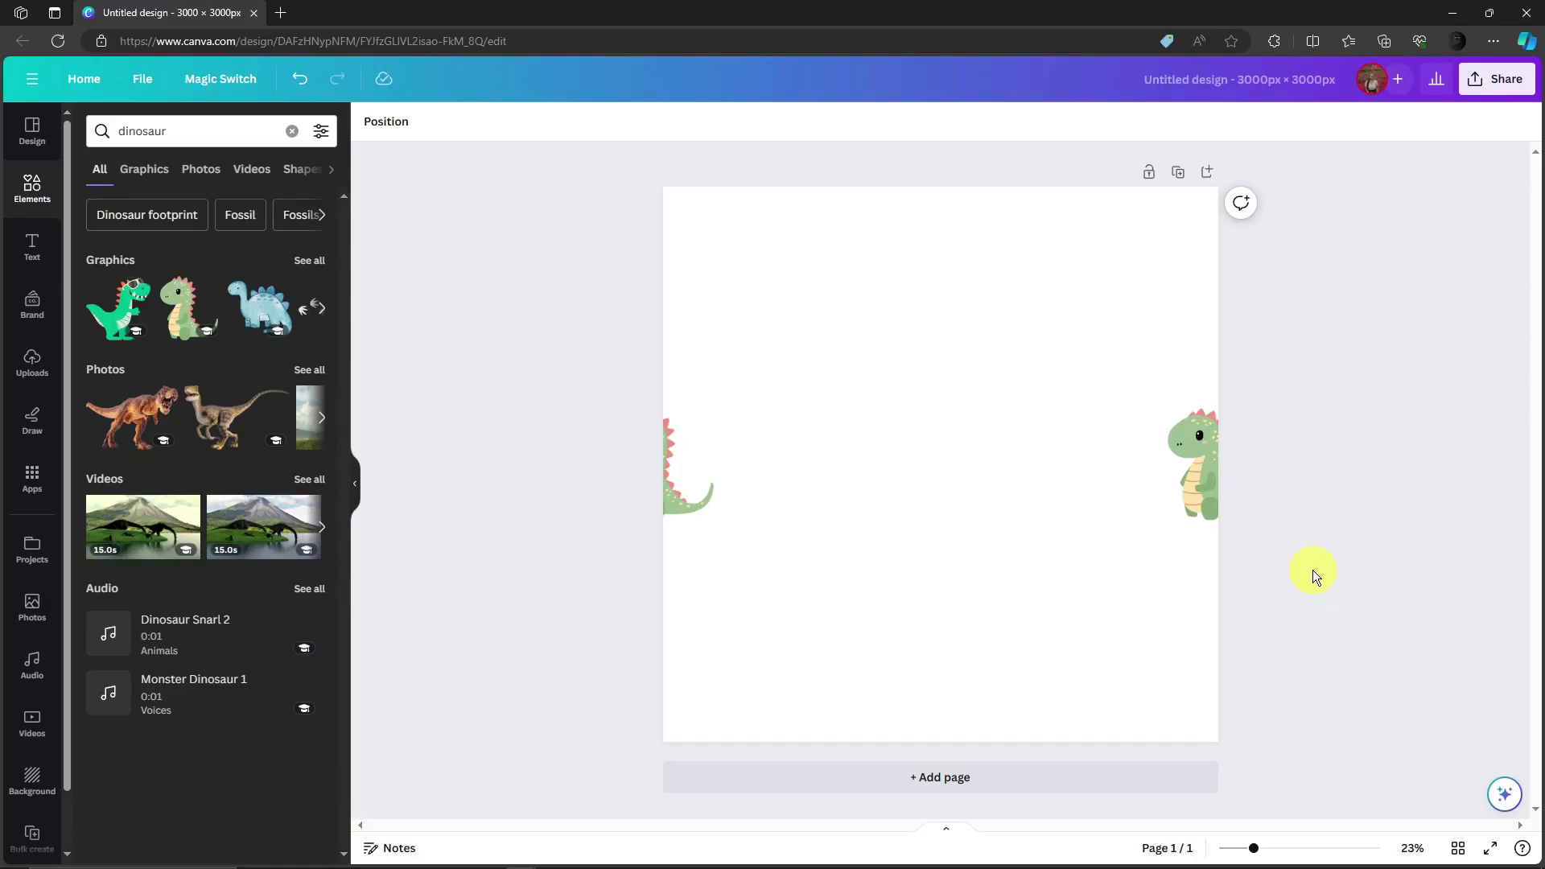
Compare the two green dinosaur halves on the page's left and right edges to check that they match up
{"action": "left_click", "coordinate": [1187, 446]}
{"action": "left_click", "coordinate": [687, 470]}
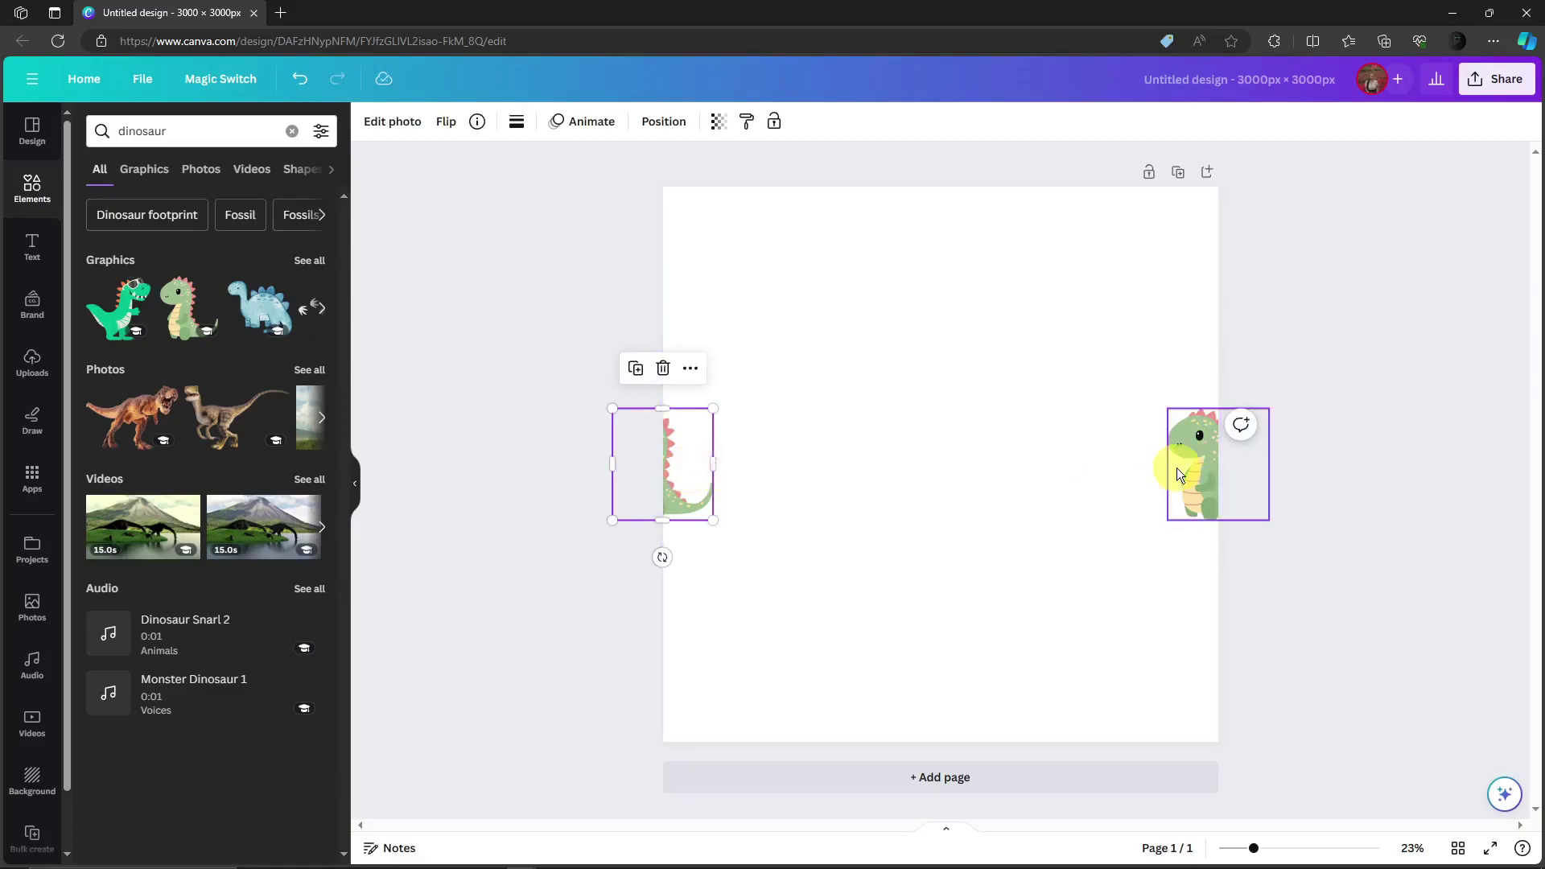
{"action": "left_click", "coordinate": [1178, 465]}
{"action": "left_click", "coordinate": [689, 447]}
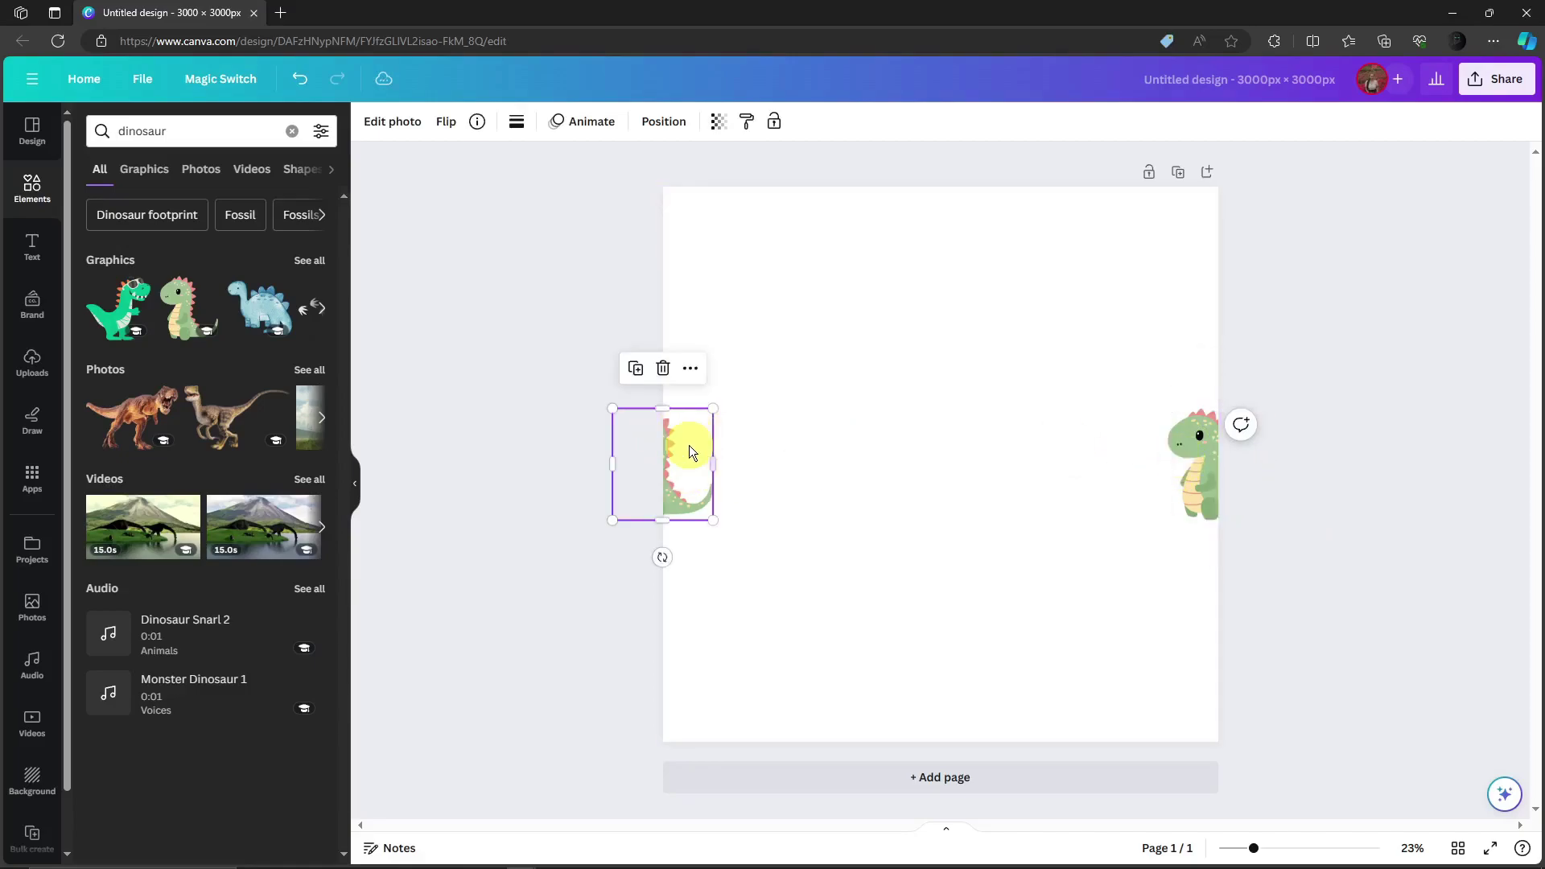
{"action": "left_click", "coordinate": [1197, 447]}
{"action": "left_click", "coordinate": [670, 456]}
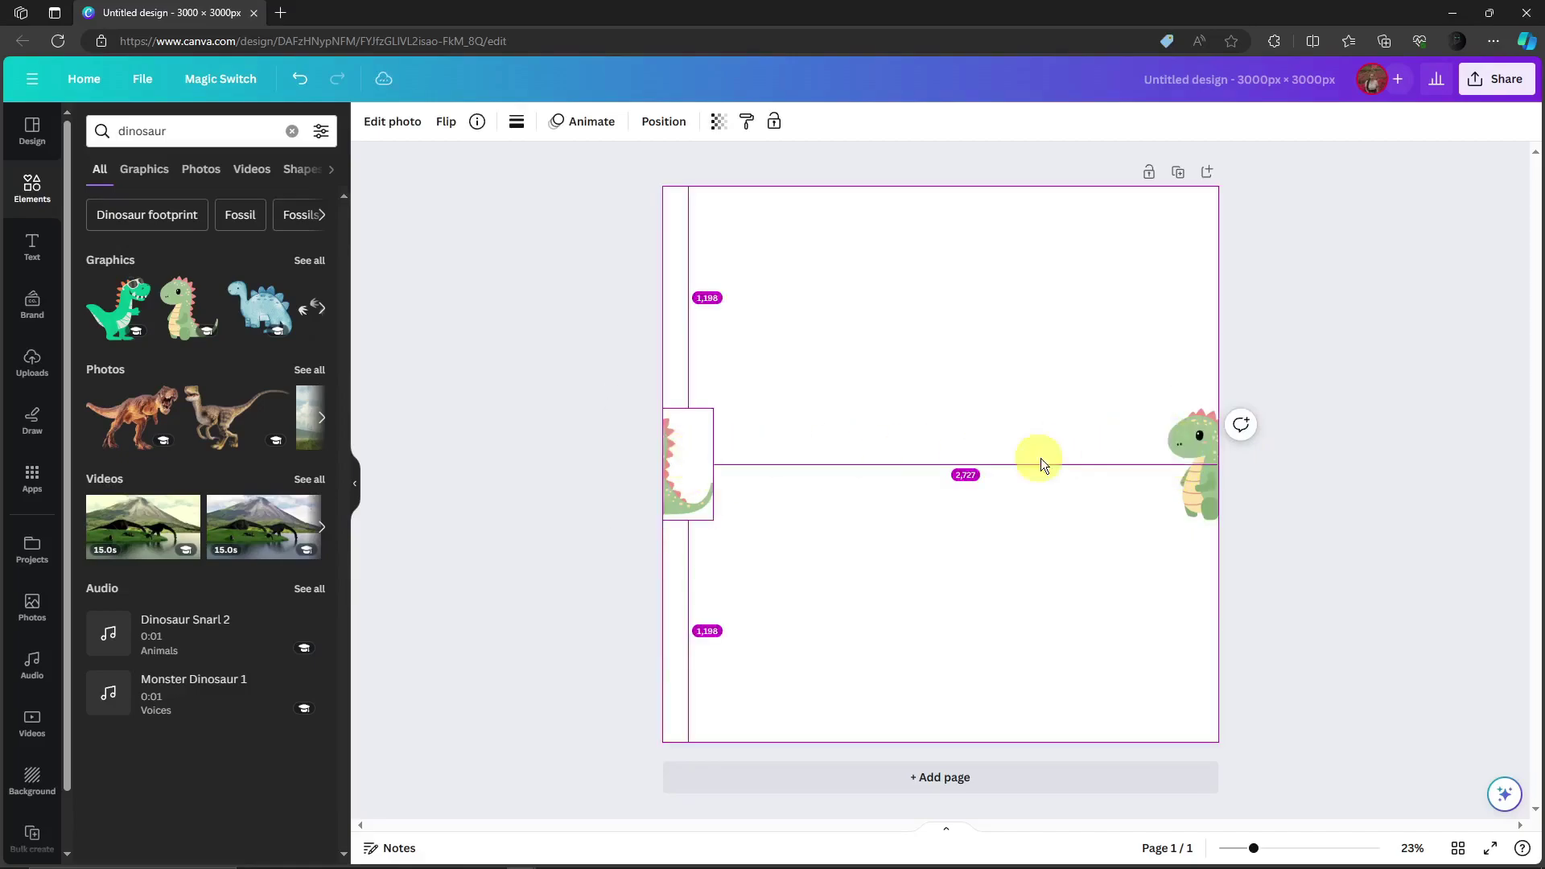
{"action": "left_click", "coordinate": [1188, 452]}
{"action": "left_click", "coordinate": [696, 450]}
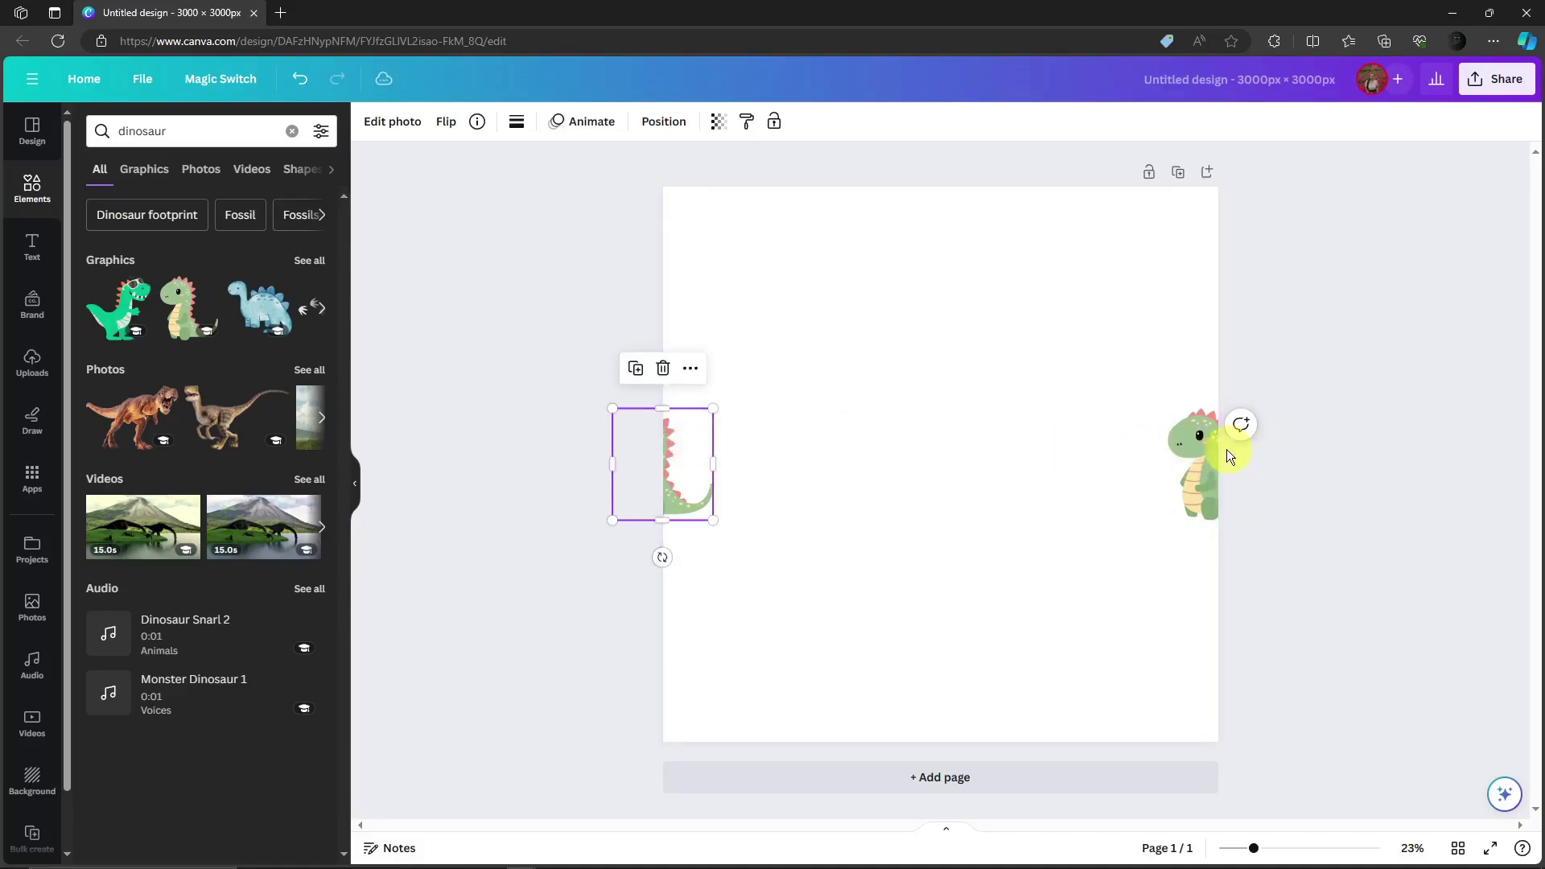
{"action": "mouse_move", "coordinate": [1185, 442]}
{"action": "left_mouse_down"}
{"action": "mouse_move", "coordinate": [1155, 448]}
{"action": "mouse_move", "coordinate": [1215, 442]}
{"action": "mouse_move", "coordinate": [1191, 440]}
{"action": "left_mouse_up"}
{"action": "left_click", "coordinate": [1371, 438]}
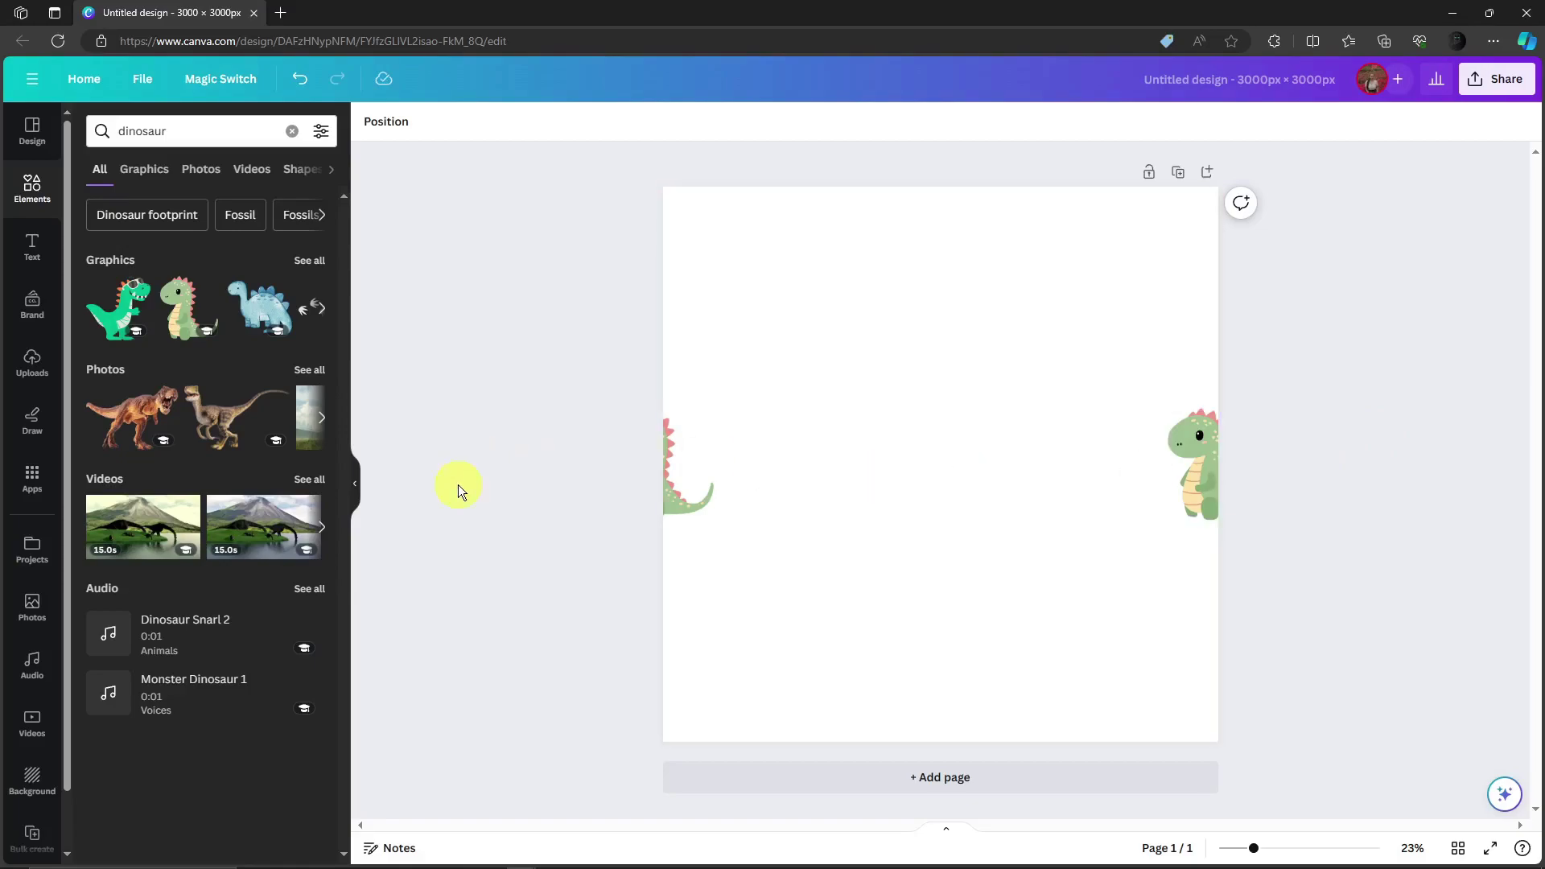
Add the blue dinosaur graphic with back plates, shrink it to about a fifth of the page's width and place it near the page centre
{"action": "left_click", "coordinate": [259, 307]}
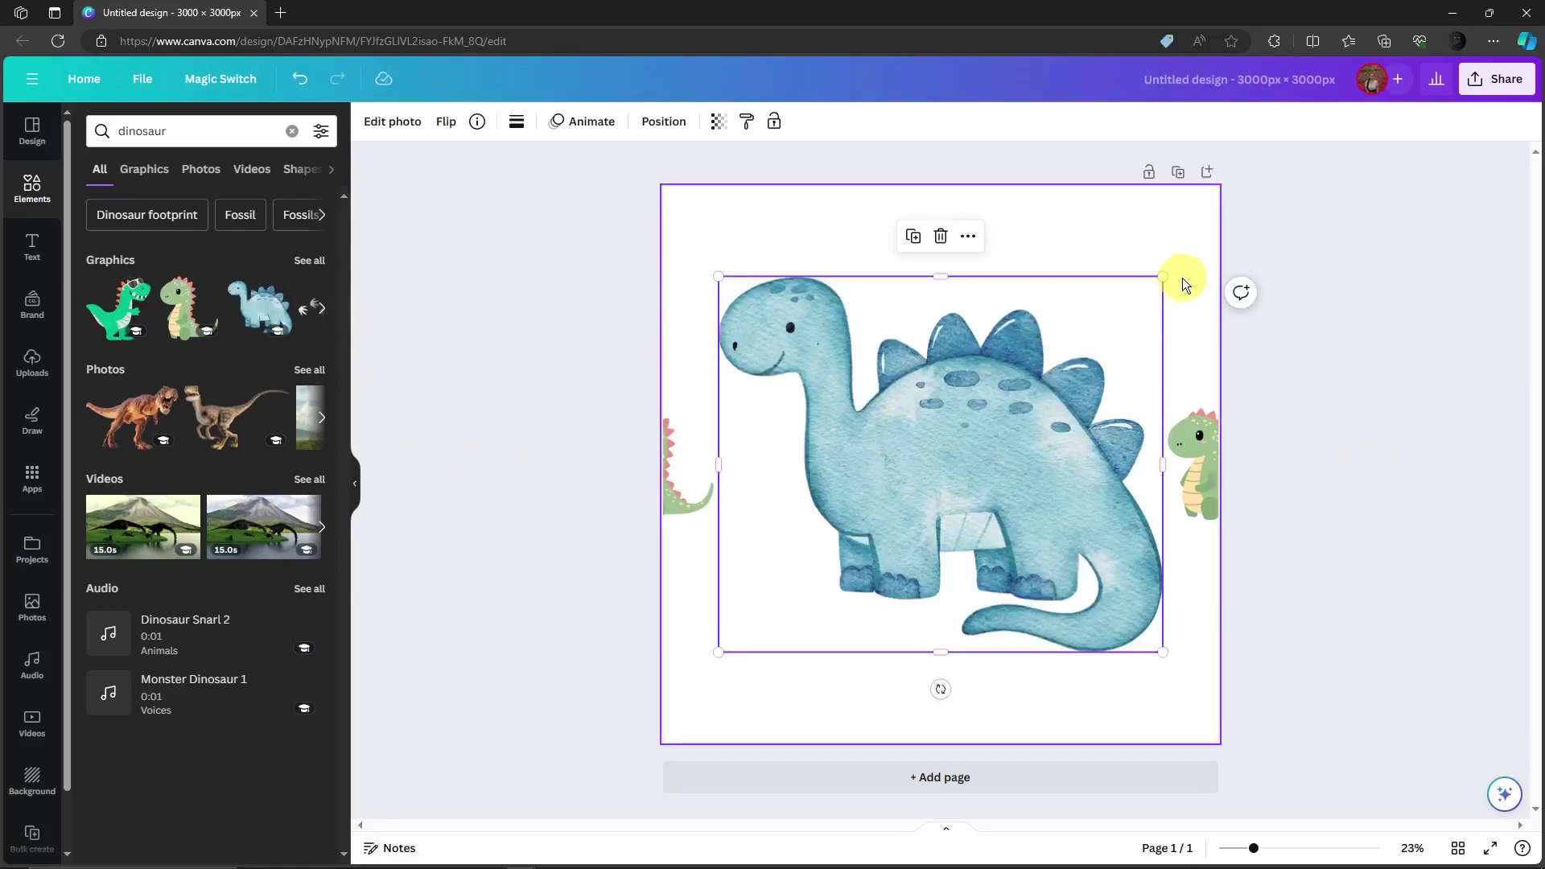
{"action": "left_click_drag", "start_coordinate": [1152, 279], "coordinate": [920, 442]}
{"action": "left_click_drag", "start_coordinate": [842, 552], "coordinate": [927, 488]}
{"action": "left_click_drag", "start_coordinate": [1007, 386], "coordinate": [942, 441]}
{"action": "left_click_drag", "start_coordinate": [874, 515], "coordinate": [869, 481]}
{"action": "left_click_drag", "start_coordinate": [939, 408], "coordinate": [926, 417]}
{"action": "left_click_drag", "start_coordinate": [865, 459], "coordinate": [809, 465]}
{"action": "left_click_drag", "start_coordinate": [869, 408], "coordinate": [851, 422]}
{"action": "left_click", "coordinate": [669, 479]}
{"action": "left_click_drag", "start_coordinate": [789, 475], "coordinate": [908, 434]}
Fine-tune the blue dinosaur to about a fifth of the page's width and centre it on the page's top edge at mid-width
{"action": "left_click", "coordinate": [680, 441]}
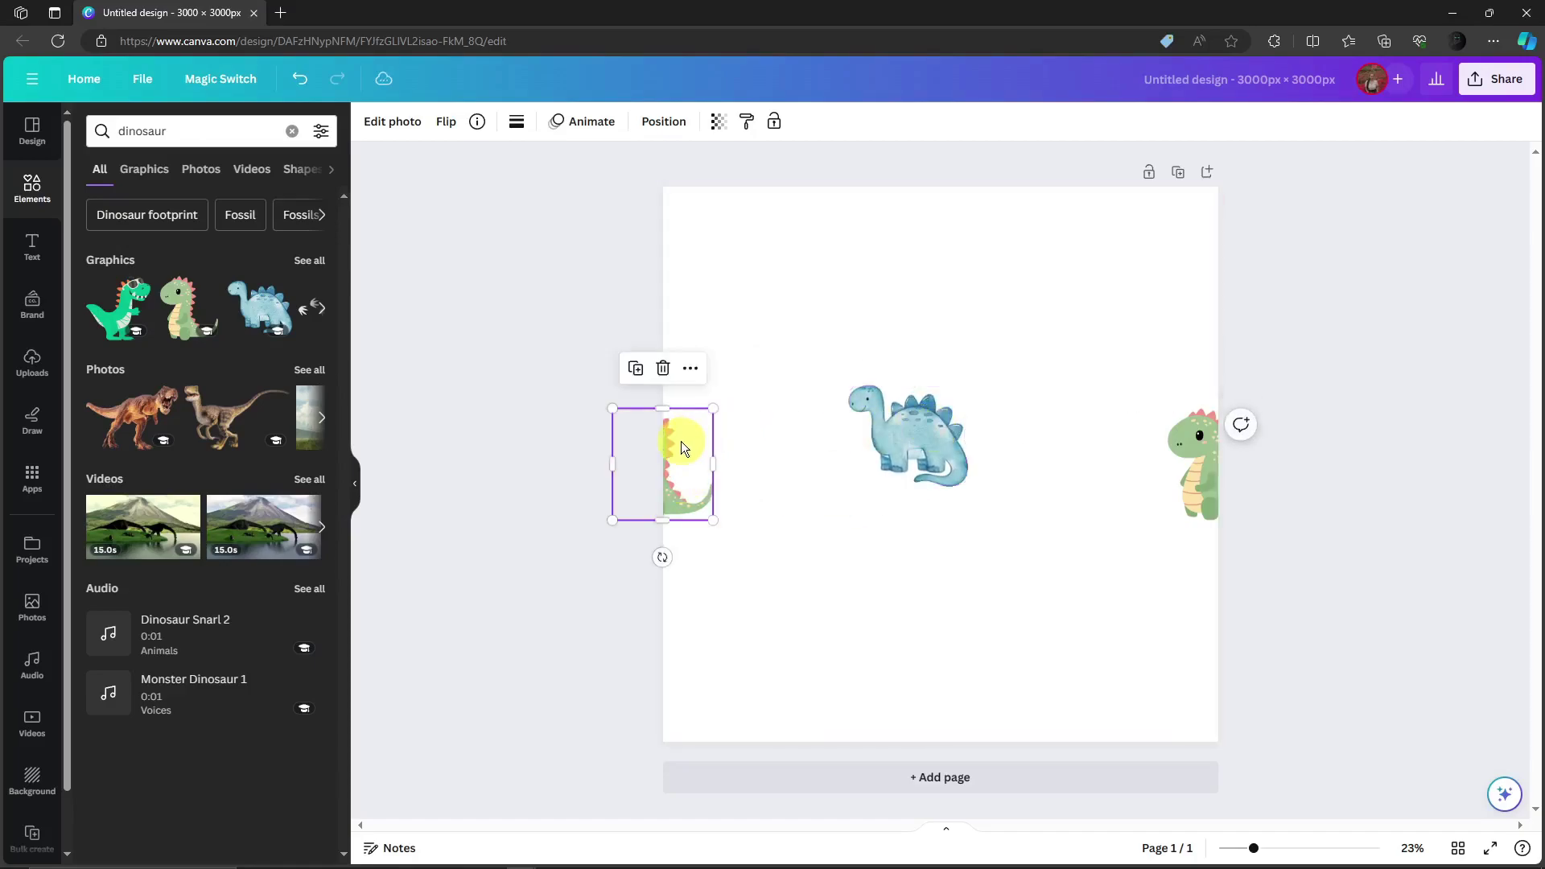
{"action": "left_click_drag", "start_coordinate": [708, 409], "coordinate": [711, 407]}
{"action": "left_click", "coordinate": [968, 419]}
{"action": "left_click_drag", "start_coordinate": [974, 382], "coordinate": [942, 391]}
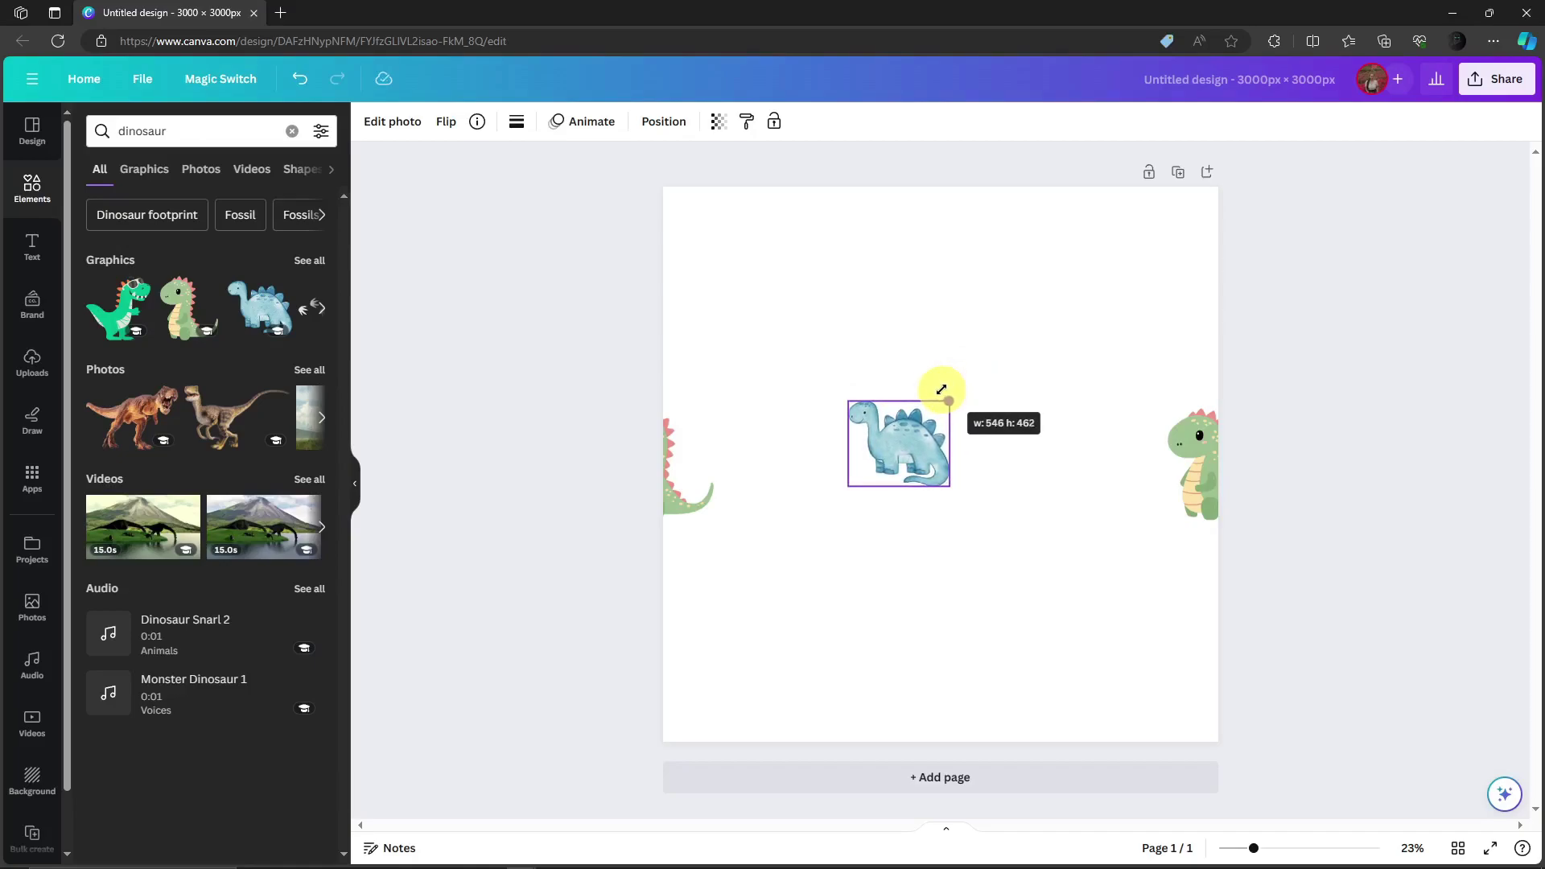
{"action": "left_click_drag", "start_coordinate": [942, 390], "coordinate": [950, 384]}
{"action": "left_click_drag", "start_coordinate": [906, 445], "coordinate": [958, 216]}
{"action": "left_click", "coordinate": [1071, 277]}
Duplicate the blue dinosaur and centre the copy on the page's bottom edge at mid-width so its lower half extends off the page
{"action": "left_click", "coordinate": [953, 223]}
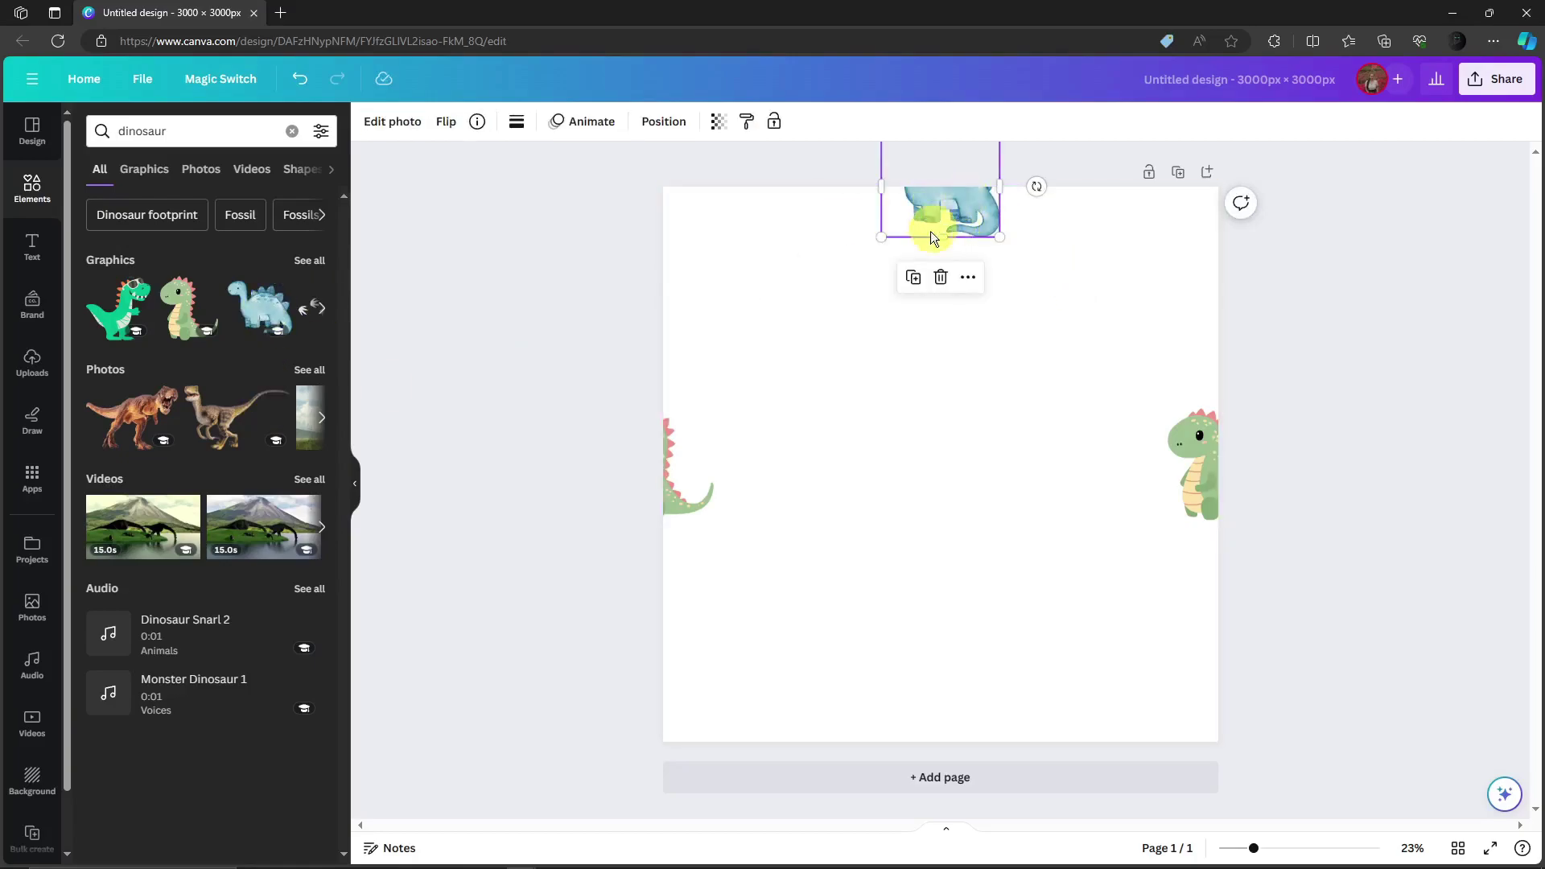
{"action": "left_click", "coordinate": [915, 278]}
{"action": "left_click_drag", "start_coordinate": [994, 240], "coordinate": [969, 711]}
{"action": "left_click", "coordinate": [1318, 669]}
{"action": "left_click", "coordinate": [1366, 622]}
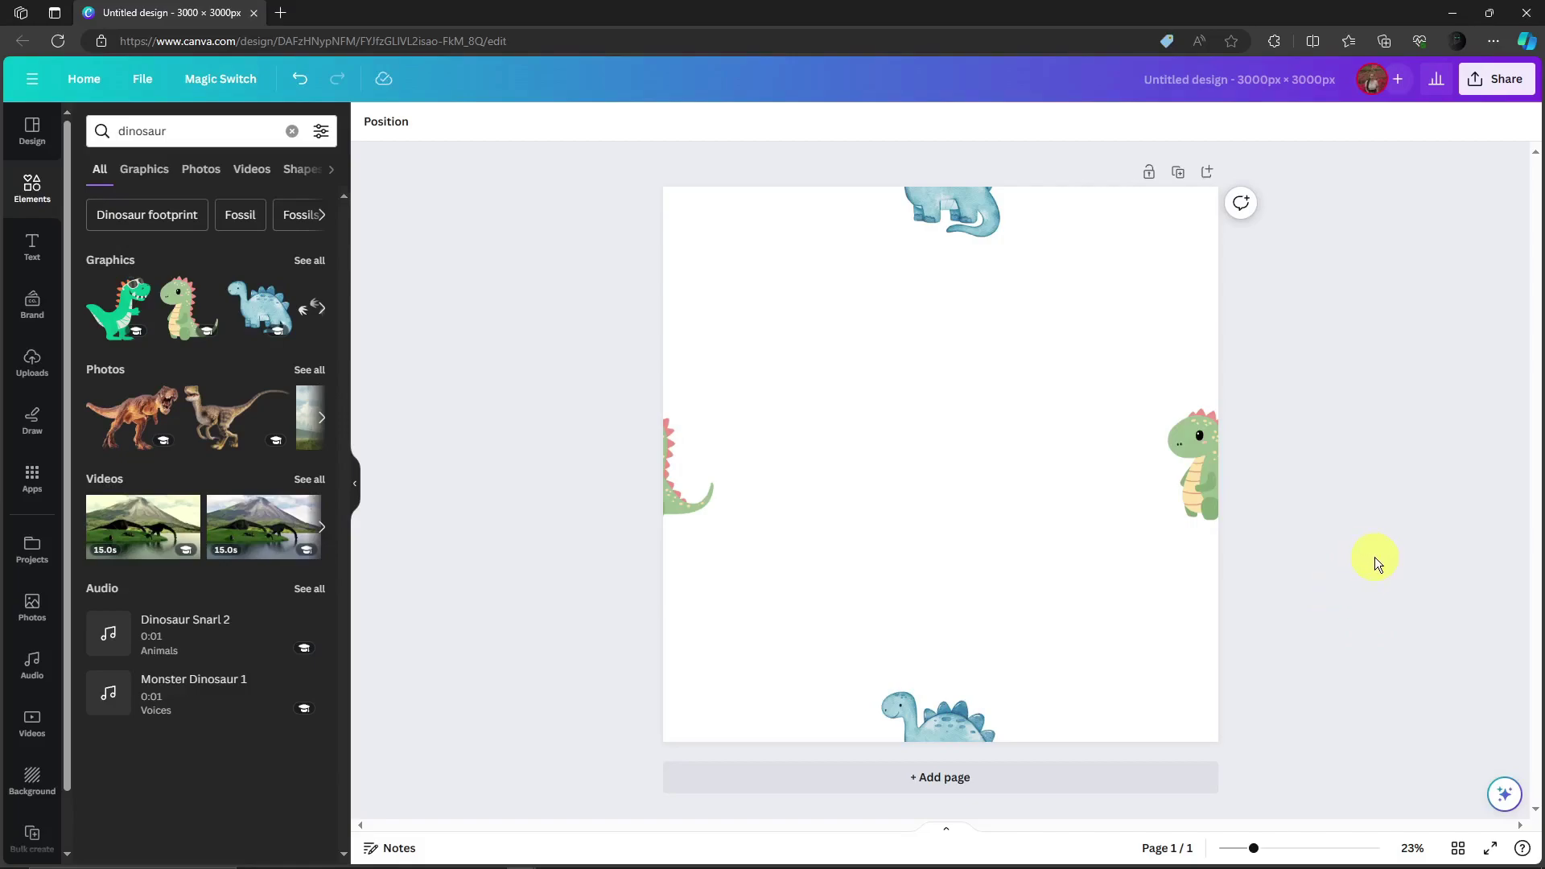
Add the bright green dinosaur with sunglasses, shrink it to about a quarter of the page's width and centre it on the page's bottom-left corner
{"action": "left_click", "coordinate": [121, 312]}
{"action": "left_click_drag", "start_coordinate": [1050, 352], "coordinate": [1039, 441]}
{"action": "mouse_move", "coordinate": [922, 491]}
{"action": "left_mouse_down"}
{"action": "mouse_move", "coordinate": [735, 698]}
{"action": "mouse_move", "coordinate": [925, 494]}
{"action": "mouse_move", "coordinate": [880, 518]}
{"action": "mouse_move", "coordinate": [694, 719]}
{"action": "mouse_move", "coordinate": [805, 569]}
{"action": "mouse_move", "coordinate": [926, 460]}
{"action": "mouse_move", "coordinate": [903, 480]}
{"action": "left_mouse_up"}
{"action": "left_click_drag", "start_coordinate": [813, 561], "coordinate": [702, 715]}
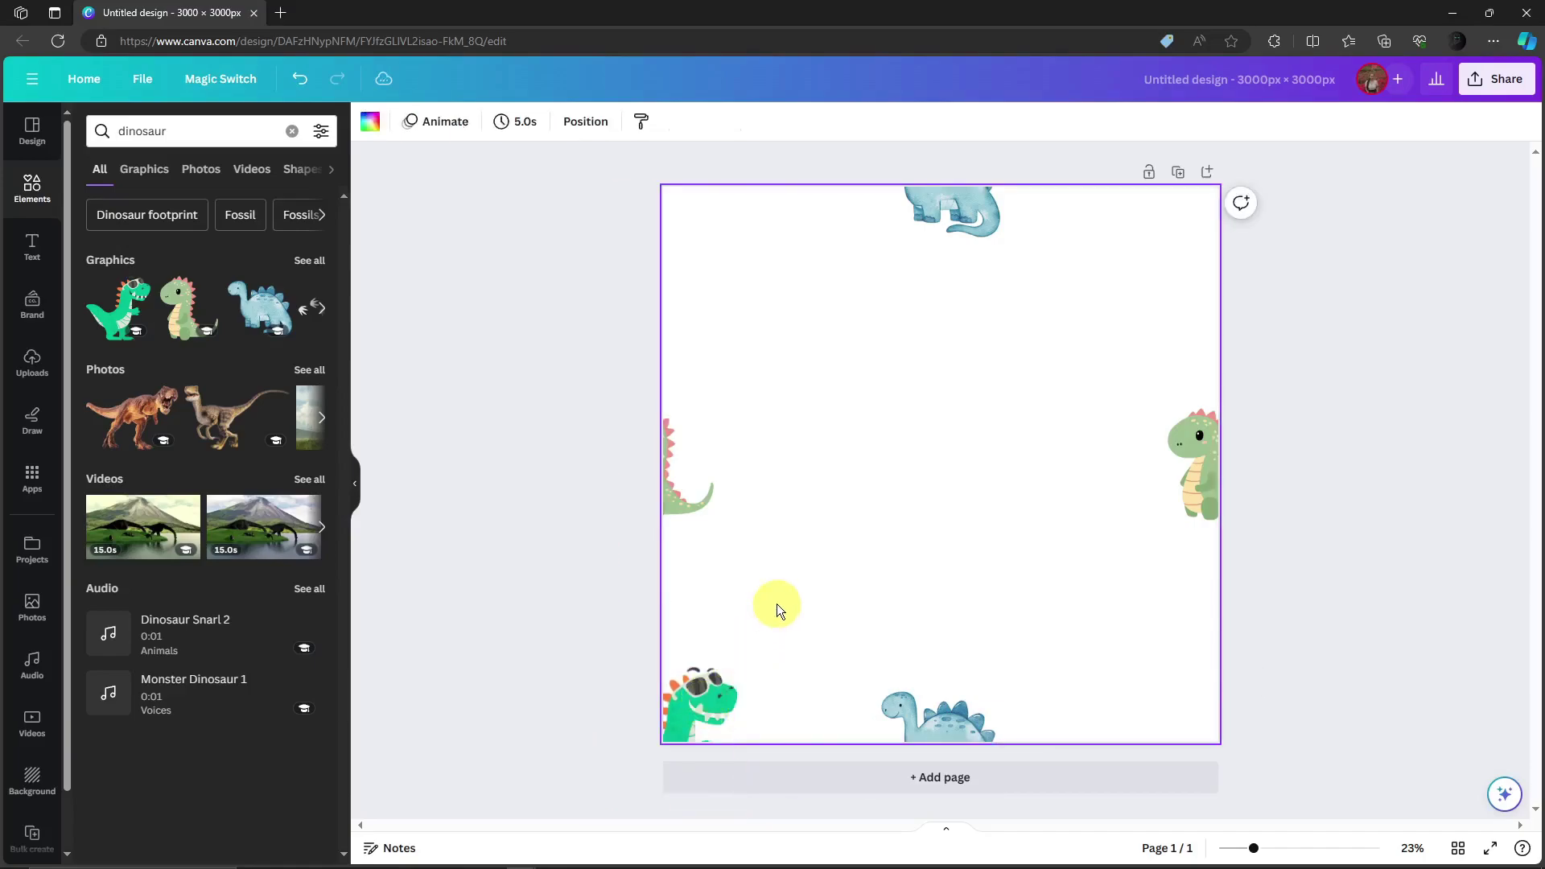
Duplicate the sunglasses dinosaur and centre the copy on the page's top-right corner
{"action": "left_click", "coordinate": [638, 636]}
{"action": "left_click_drag", "start_coordinate": [714, 680], "coordinate": [1205, 239]}
{"action": "left_click", "coordinate": [1371, 234]}
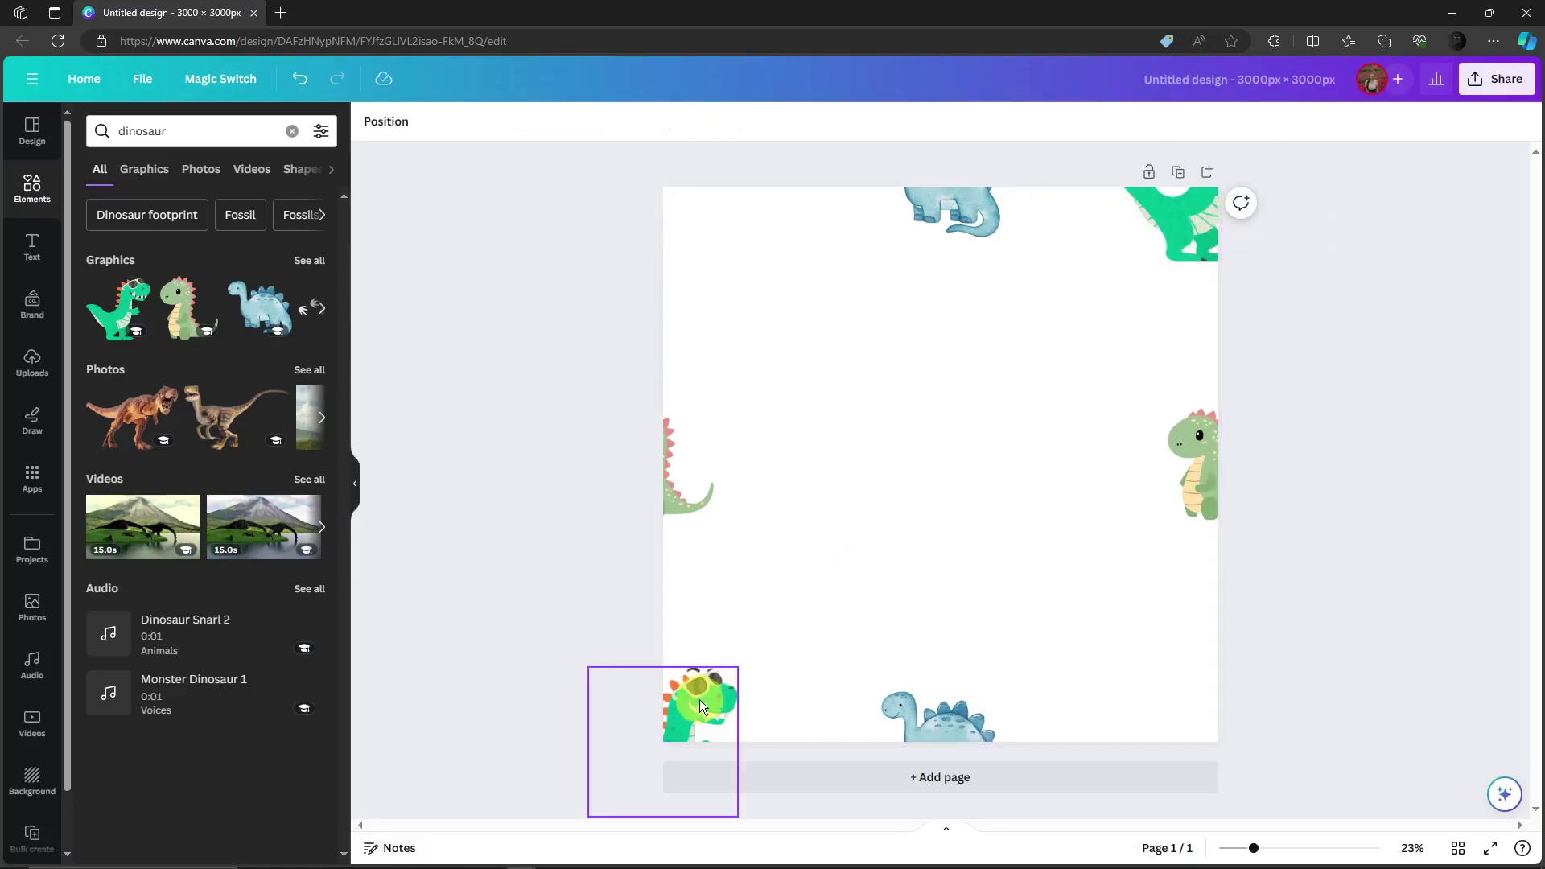
Add the pink triceratops graphic, shrink it to just under a third of the page's width and centre it on the page's top-left corner
{"action": "left_click", "coordinate": [321, 309]}
{"action": "left_click", "coordinate": [188, 309]}
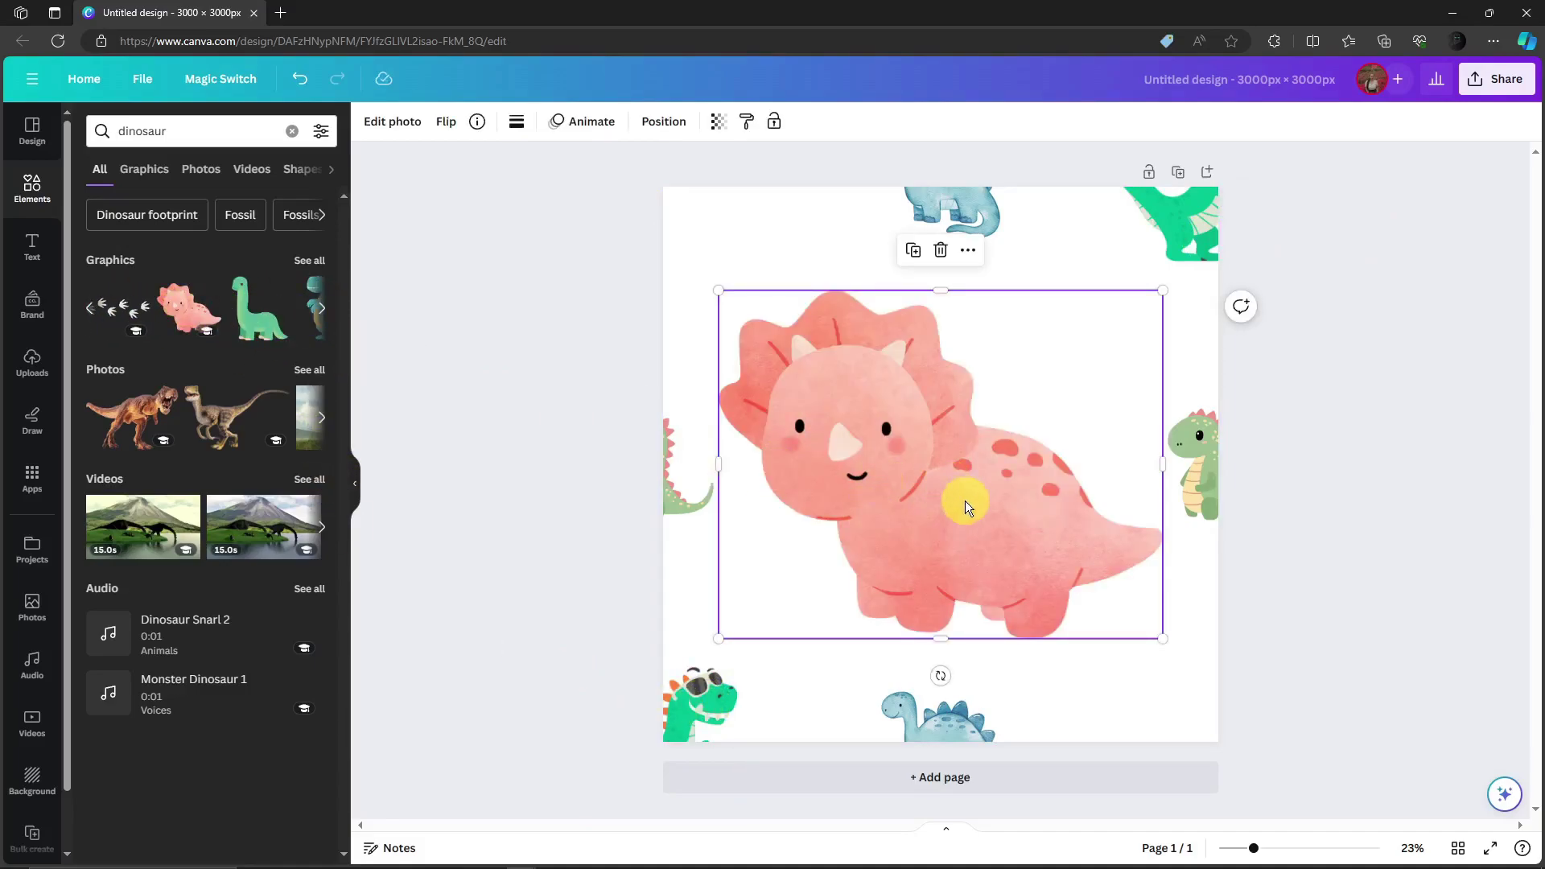
{"action": "left_click_drag", "start_coordinate": [966, 520], "coordinate": [954, 490]}
{"action": "left_click_drag", "start_coordinate": [1151, 609], "coordinate": [714, 215]}
{"action": "left_click", "coordinate": [871, 354]}
Duplicate the pink triceratops and centre the copy on the page's bottom-right corner
{"action": "left_click", "coordinate": [677, 223]}
{"action": "left_click", "coordinate": [642, 299]}
{"action": "left_click_drag", "start_coordinate": [829, 347], "coordinate": [1191, 709]}
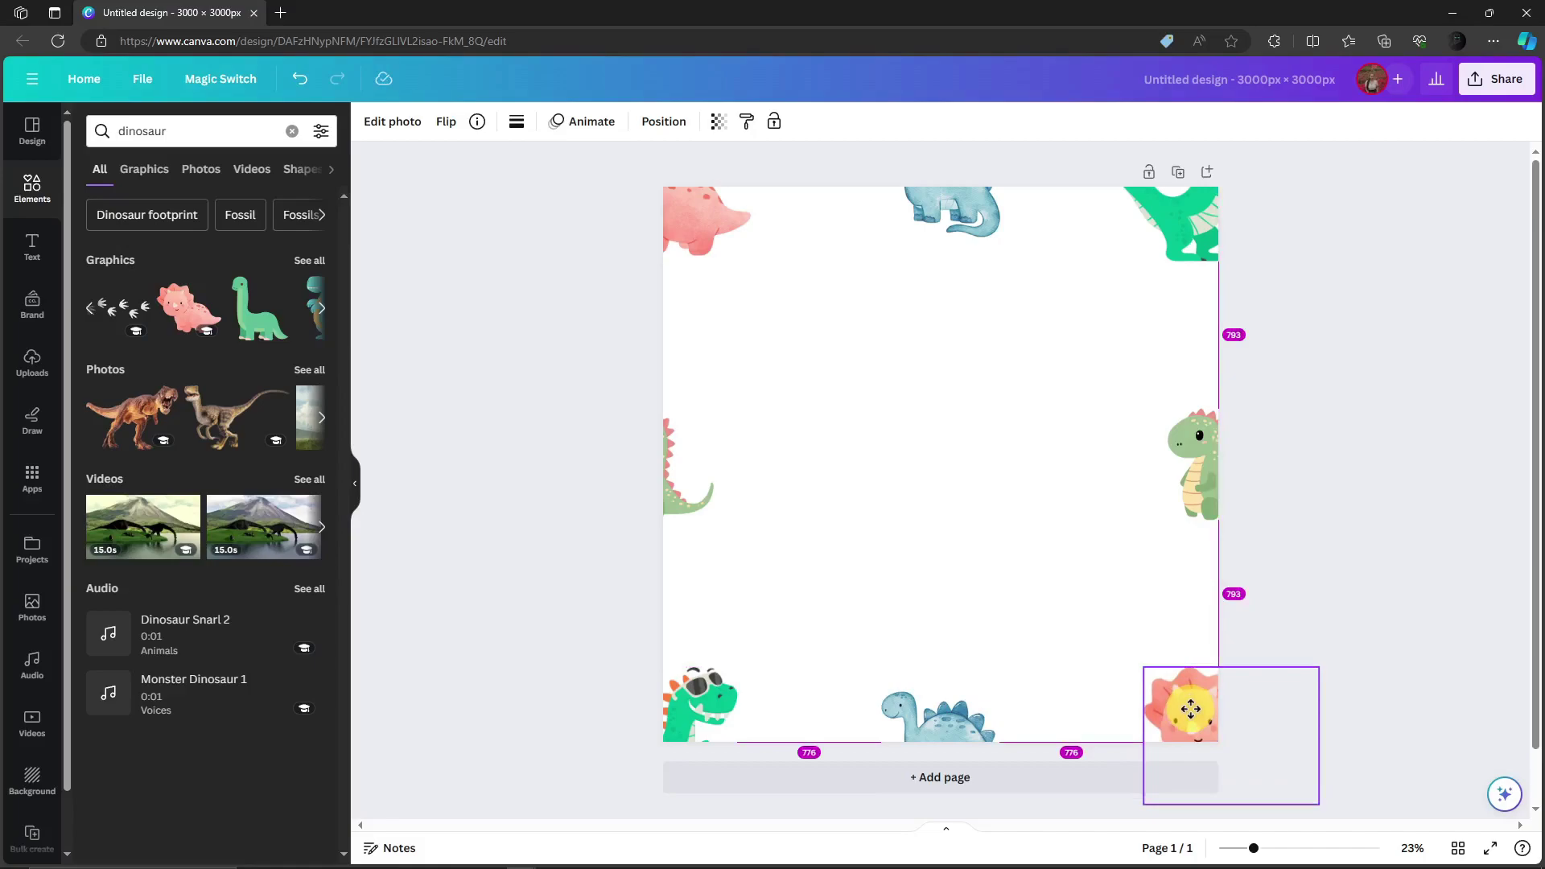
{"action": "left_click_drag", "start_coordinate": [1191, 709], "coordinate": [1191, 709]}
{"action": "left_click", "coordinate": [1398, 620]}
Try repositioning the pink triceratops on the page's top-left corner in line with the other corner graphics
{"action": "mouse_move", "coordinate": [718, 218]}
{"action": "left_mouse_down"}
{"action": "mouse_move", "coordinate": [686, 216]}
{"action": "mouse_move", "coordinate": [686, 256]}
{"action": "mouse_move", "coordinate": [693, 242]}
{"action": "mouse_move", "coordinate": [711, 264]}
{"action": "mouse_move", "coordinate": [704, 221]}
{"action": "mouse_move", "coordinate": [701, 238]}
{"action": "left_mouse_up"}
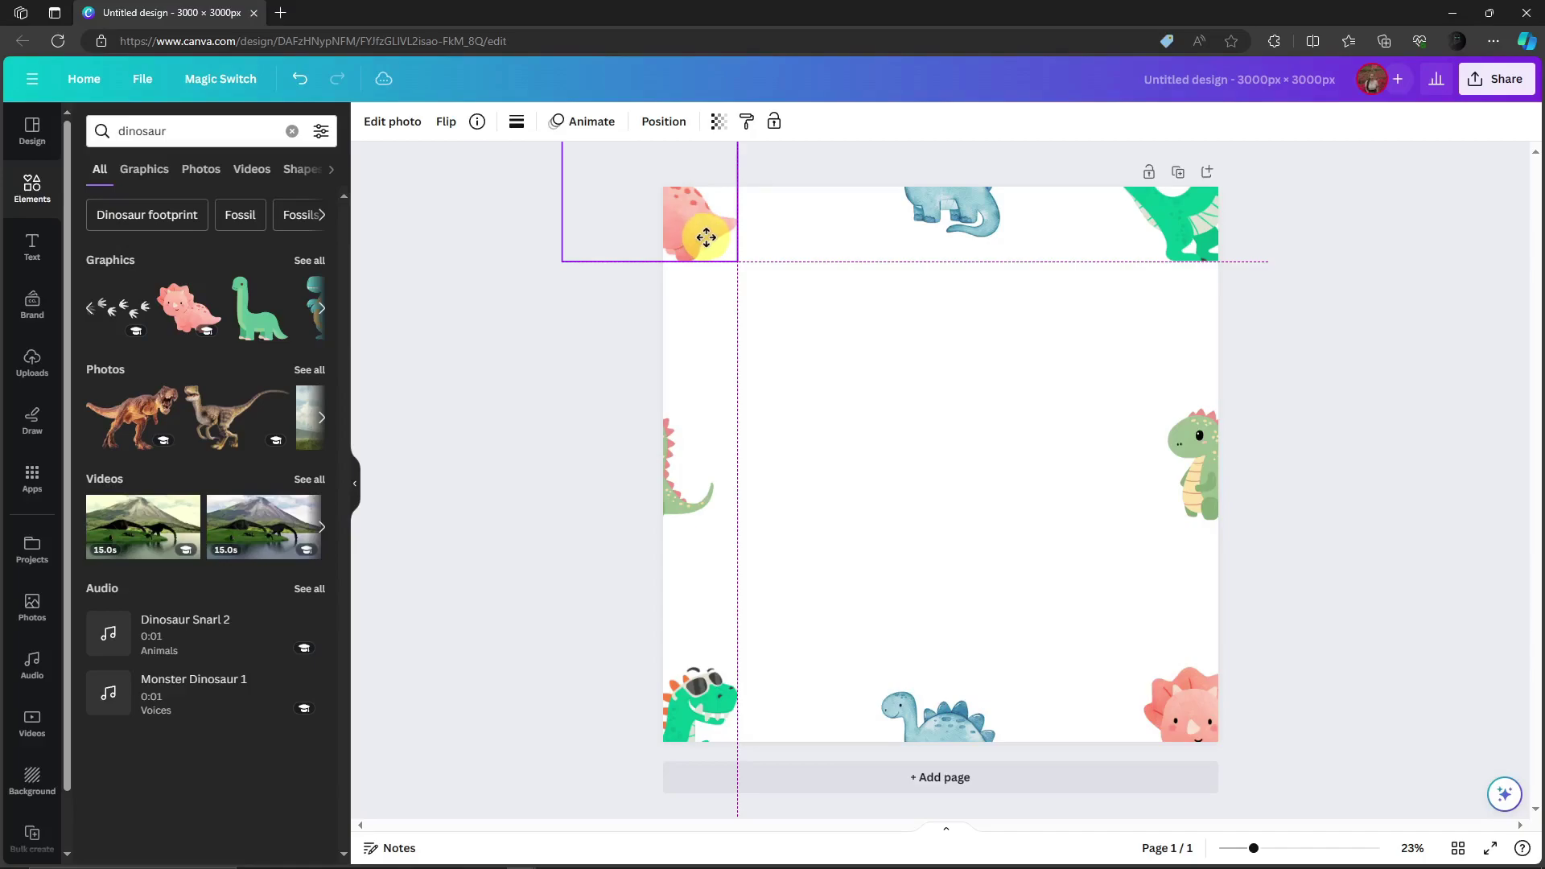
{"action": "left_click_drag", "start_coordinate": [712, 237], "coordinate": [705, 244]}
{"action": "mouse_move", "coordinate": [706, 245]}
{"action": "left_mouse_down"}
{"action": "mouse_move", "coordinate": [693, 226]}
{"action": "mouse_move", "coordinate": [712, 230]}
{"action": "left_mouse_up"}
{"action": "left_click", "coordinate": [1284, 351]}
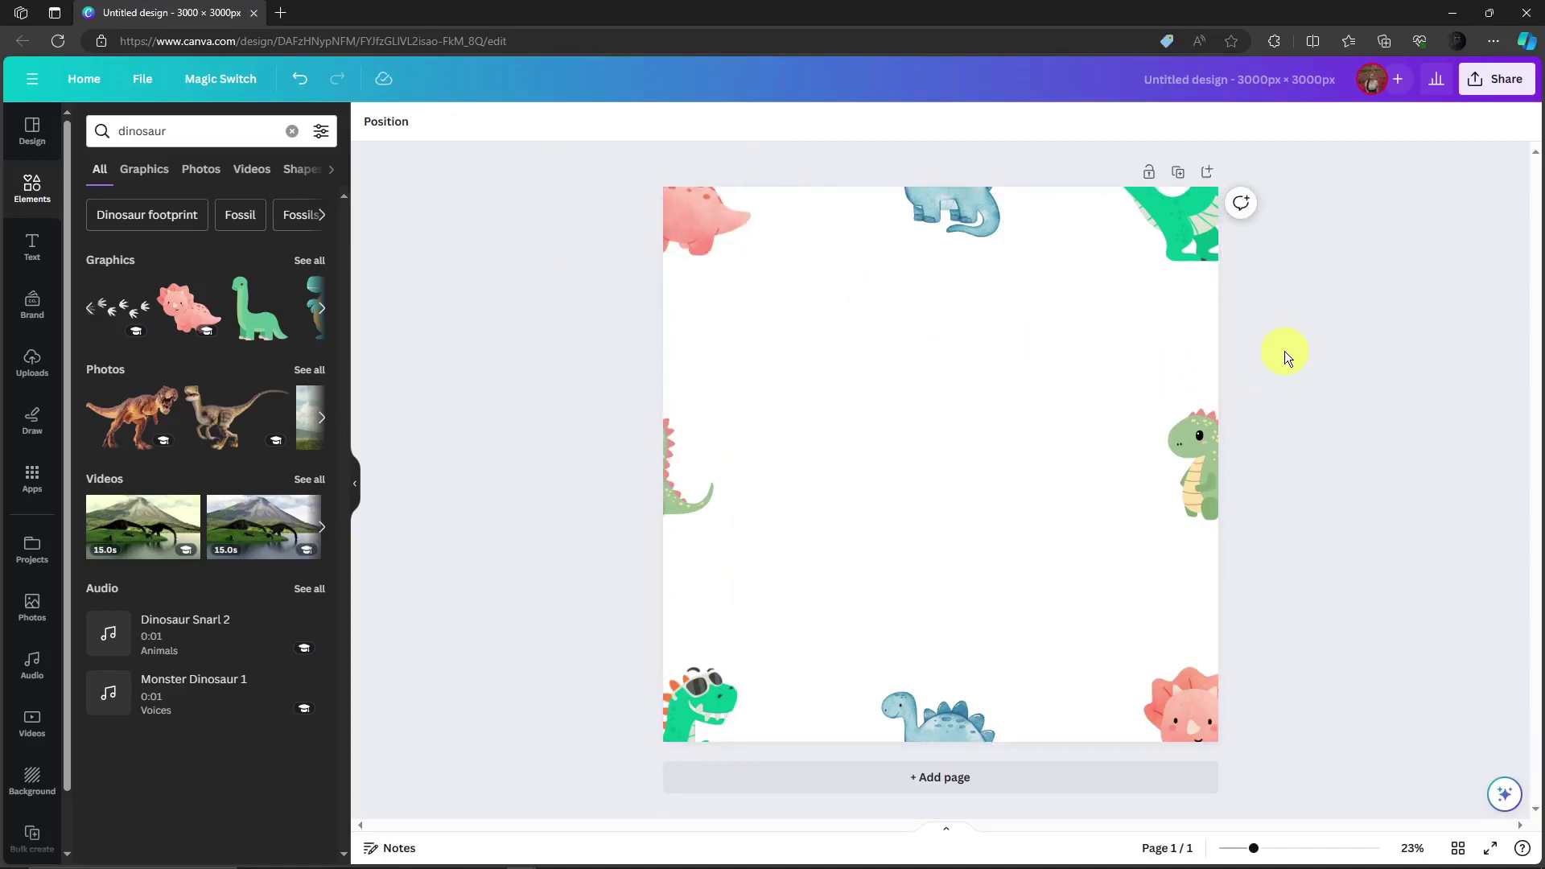
Download the pattern design as a PNG at 3,000 × 3,000 px
{"action": "left_click", "coordinate": [1519, 88]}
{"action": "left_click", "coordinate": [1328, 487]}
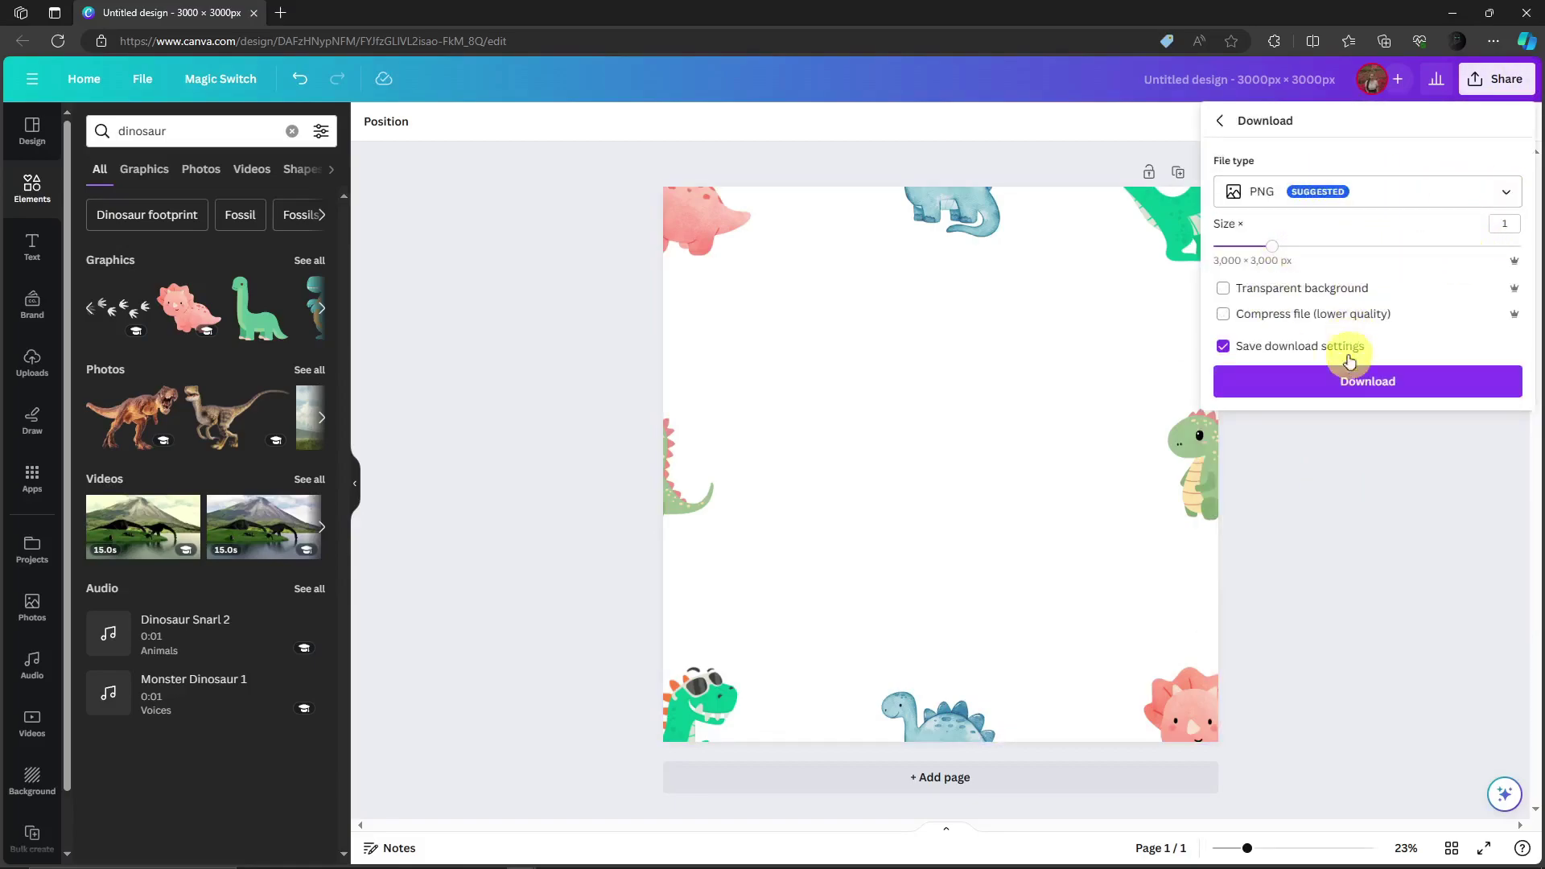
{"action": "left_click", "coordinate": [1341, 390]}
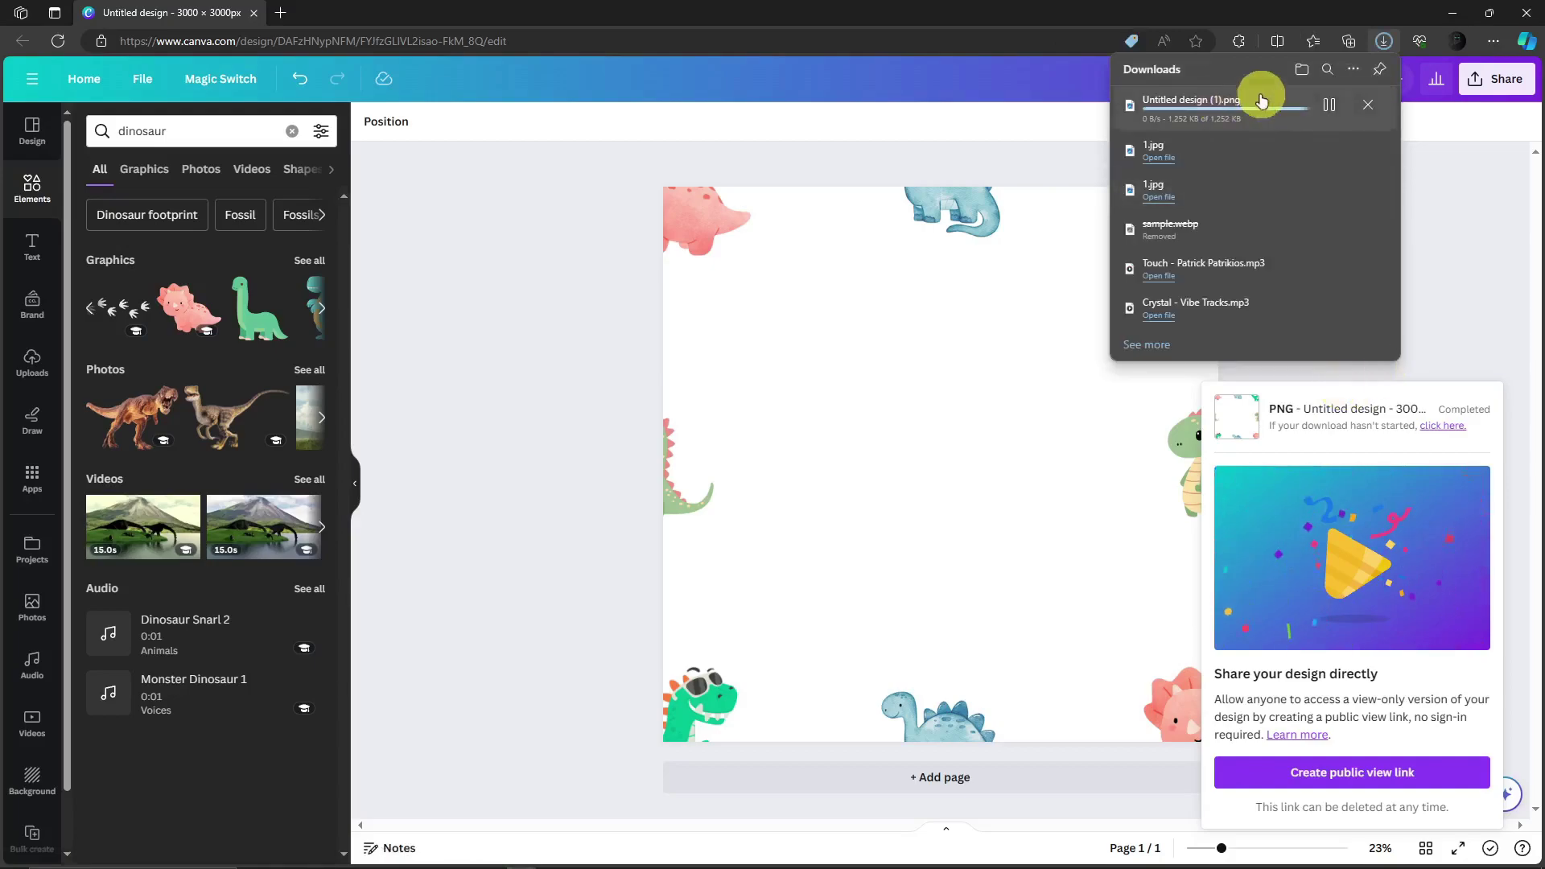
{"action": "left_click", "coordinate": [1479, 250]}
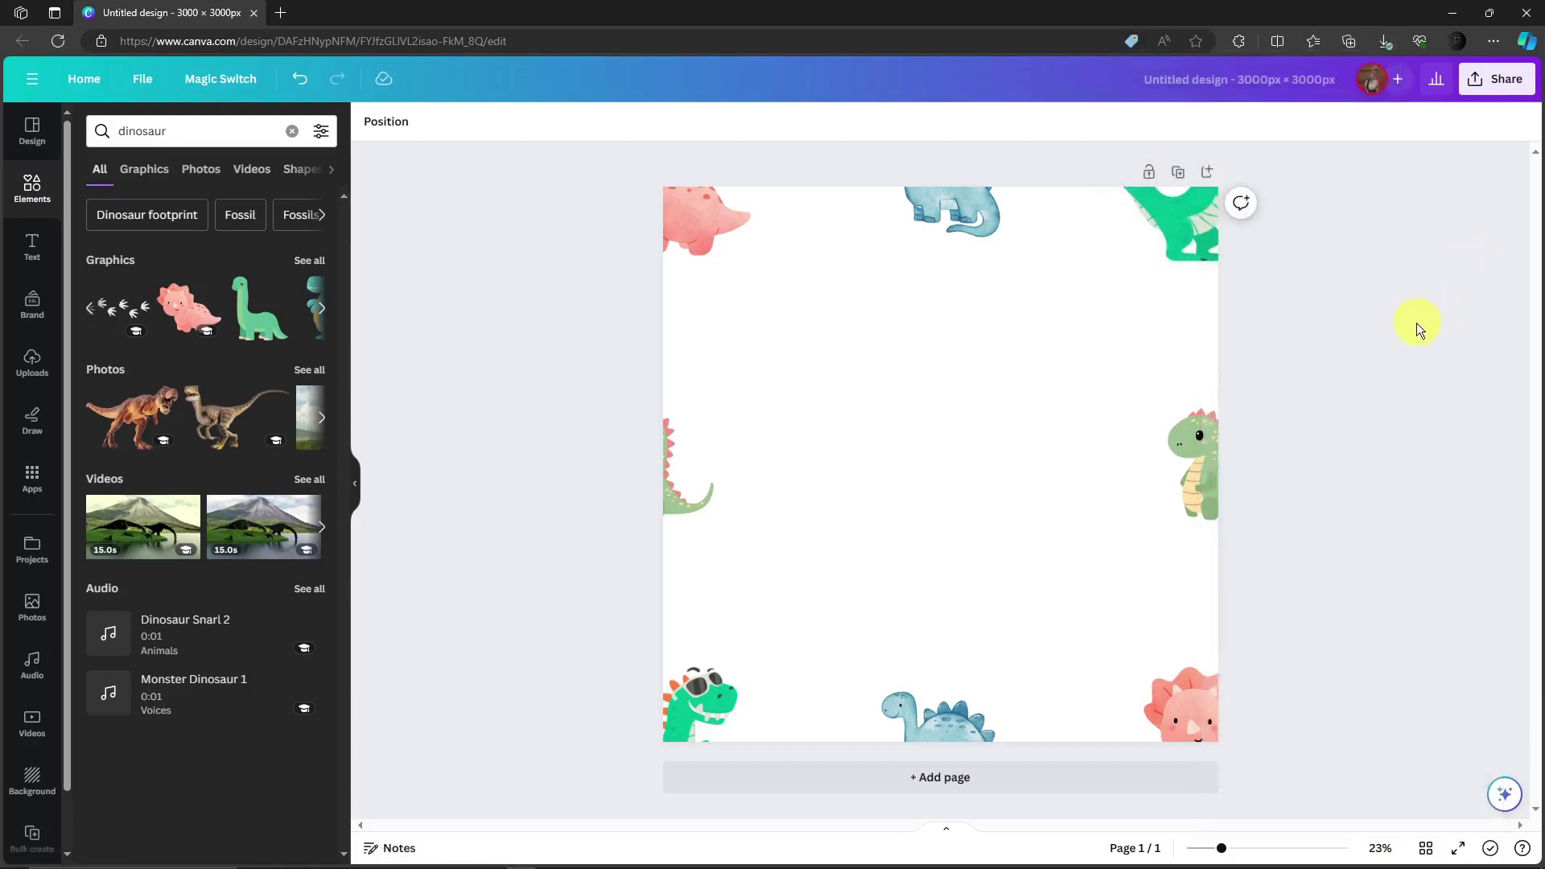
Add a second page and title it TEST PAGE
{"action": "left_click", "coordinate": [942, 777]}
{"action": "left_click", "coordinate": [793, 173]}
{"action": "type", "text": "TEST PAGE"}
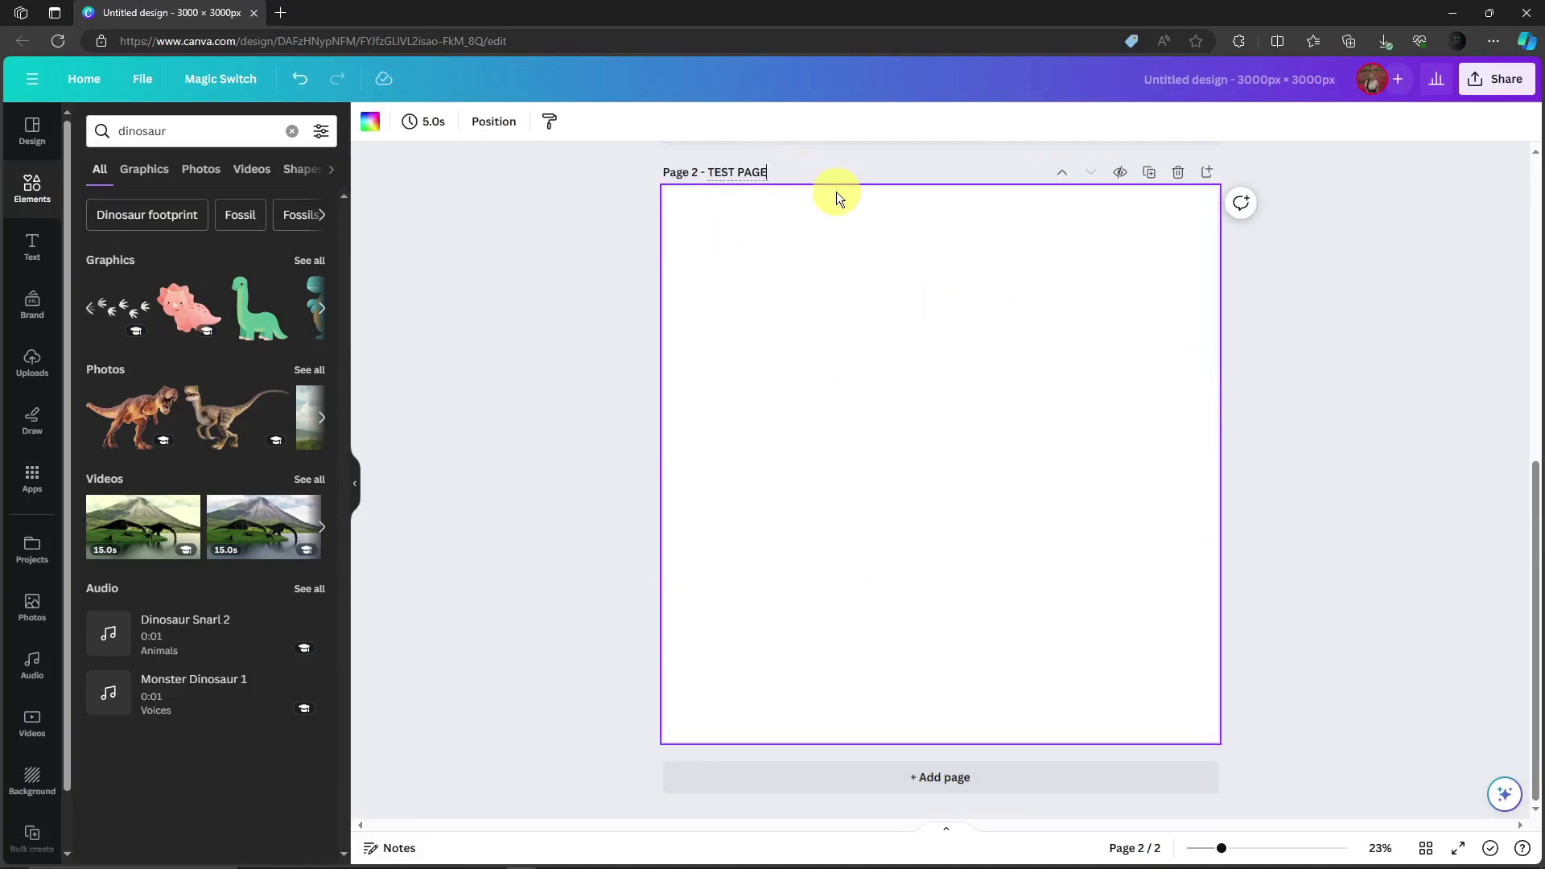
{"action": "left_click", "coordinate": [1398, 372]}
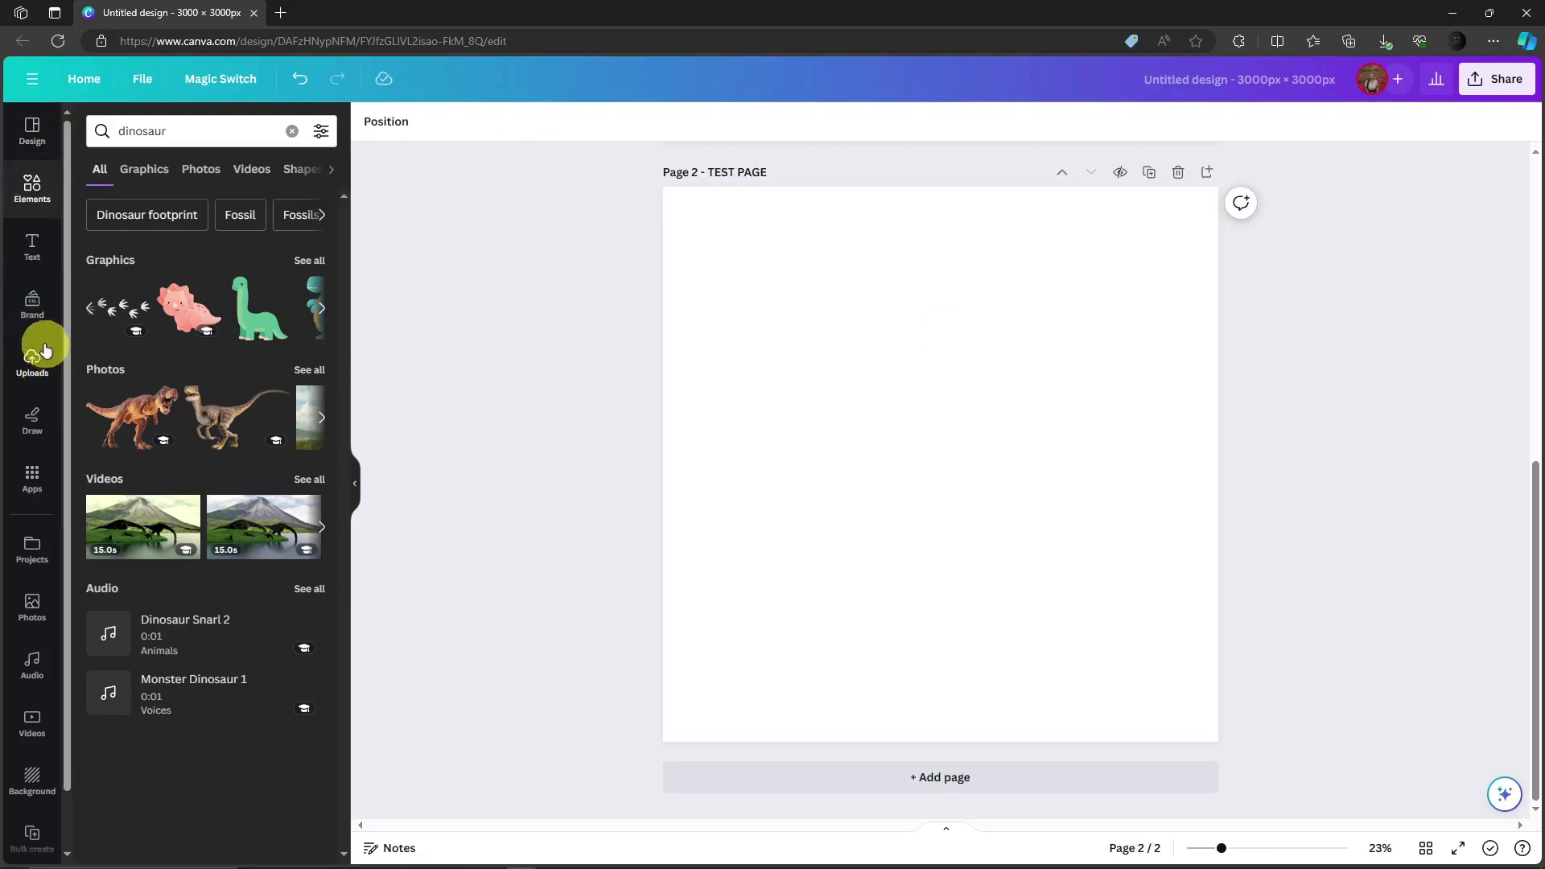
Upload the exported dinosaur pattern PNG from the Downloads folder
{"action": "left_click", "coordinate": [35, 375]}
{"action": "left_click", "coordinate": [226, 172]}
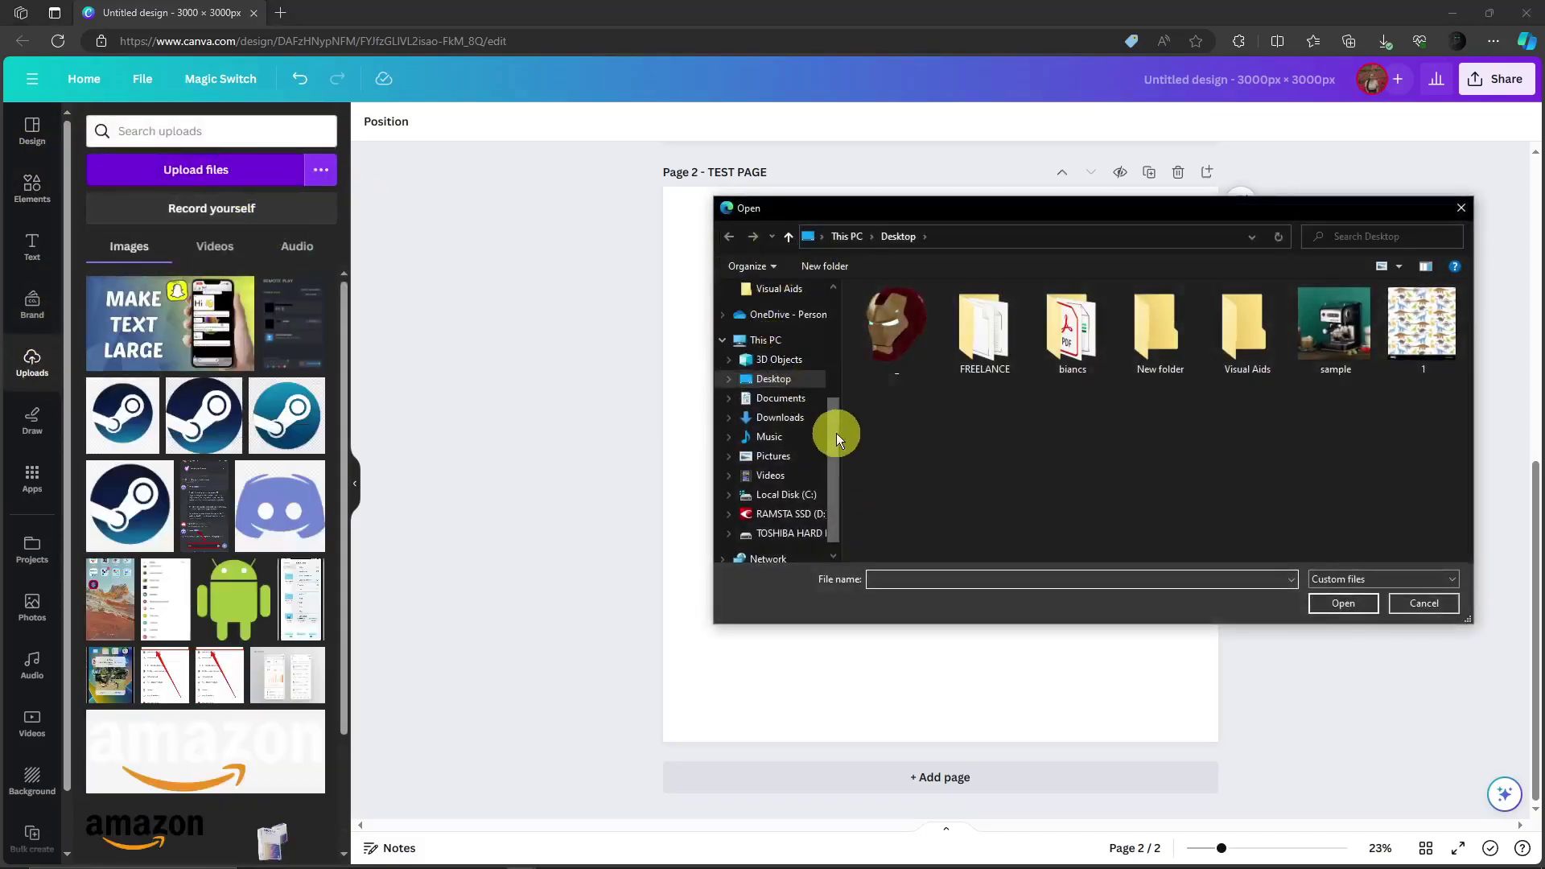
{"action": "left_click_drag", "start_coordinate": [837, 437], "coordinate": [843, 325]}
{"action": "left_click", "coordinate": [782, 340]}
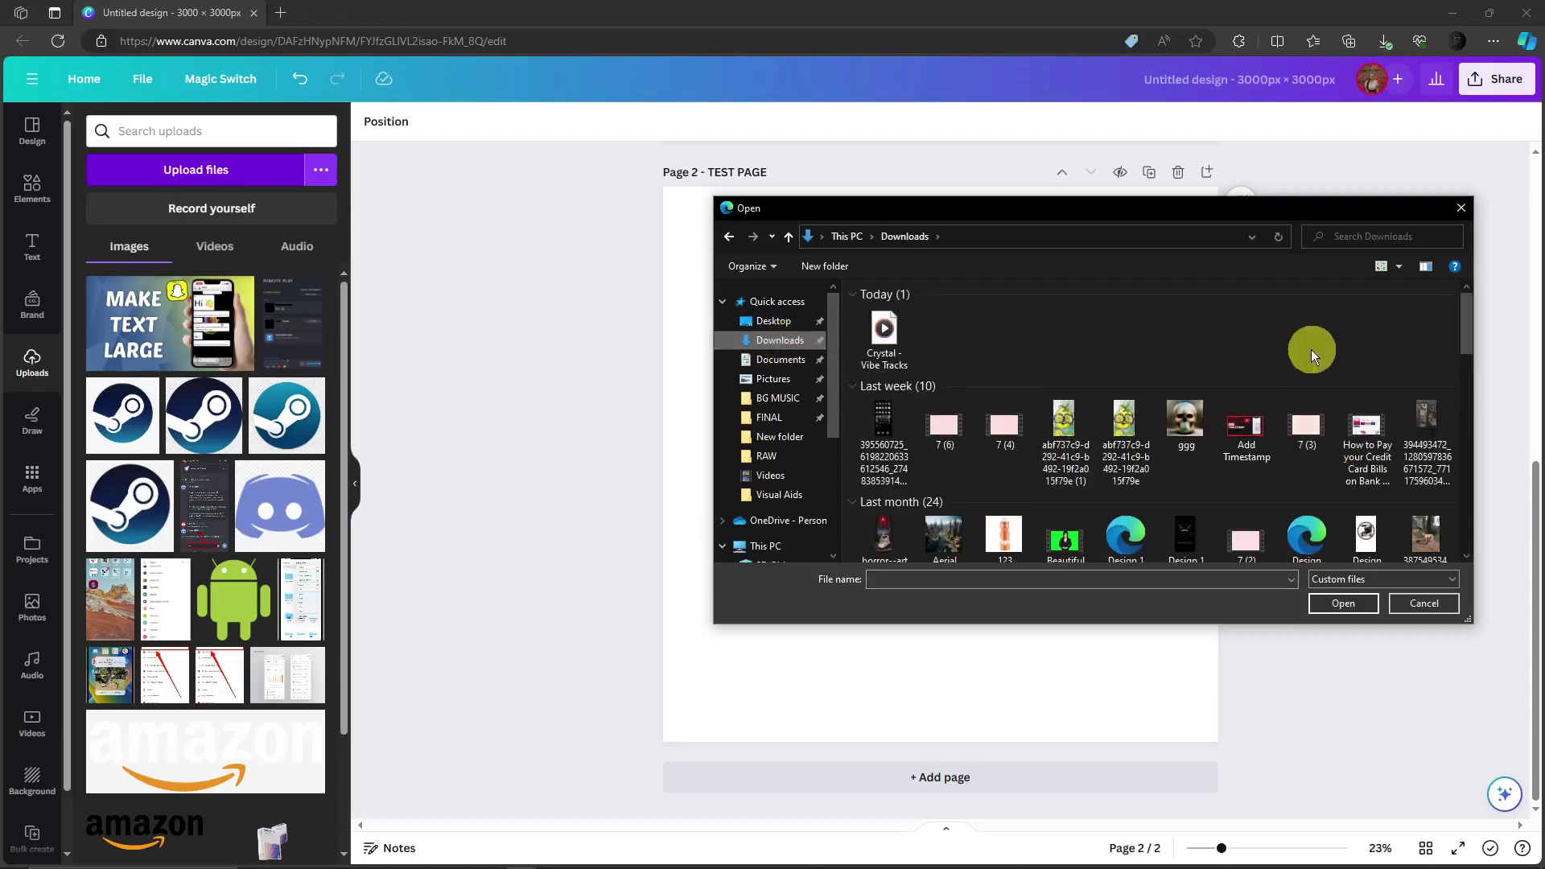
{"action": "double_click", "coordinate": [886, 330]}
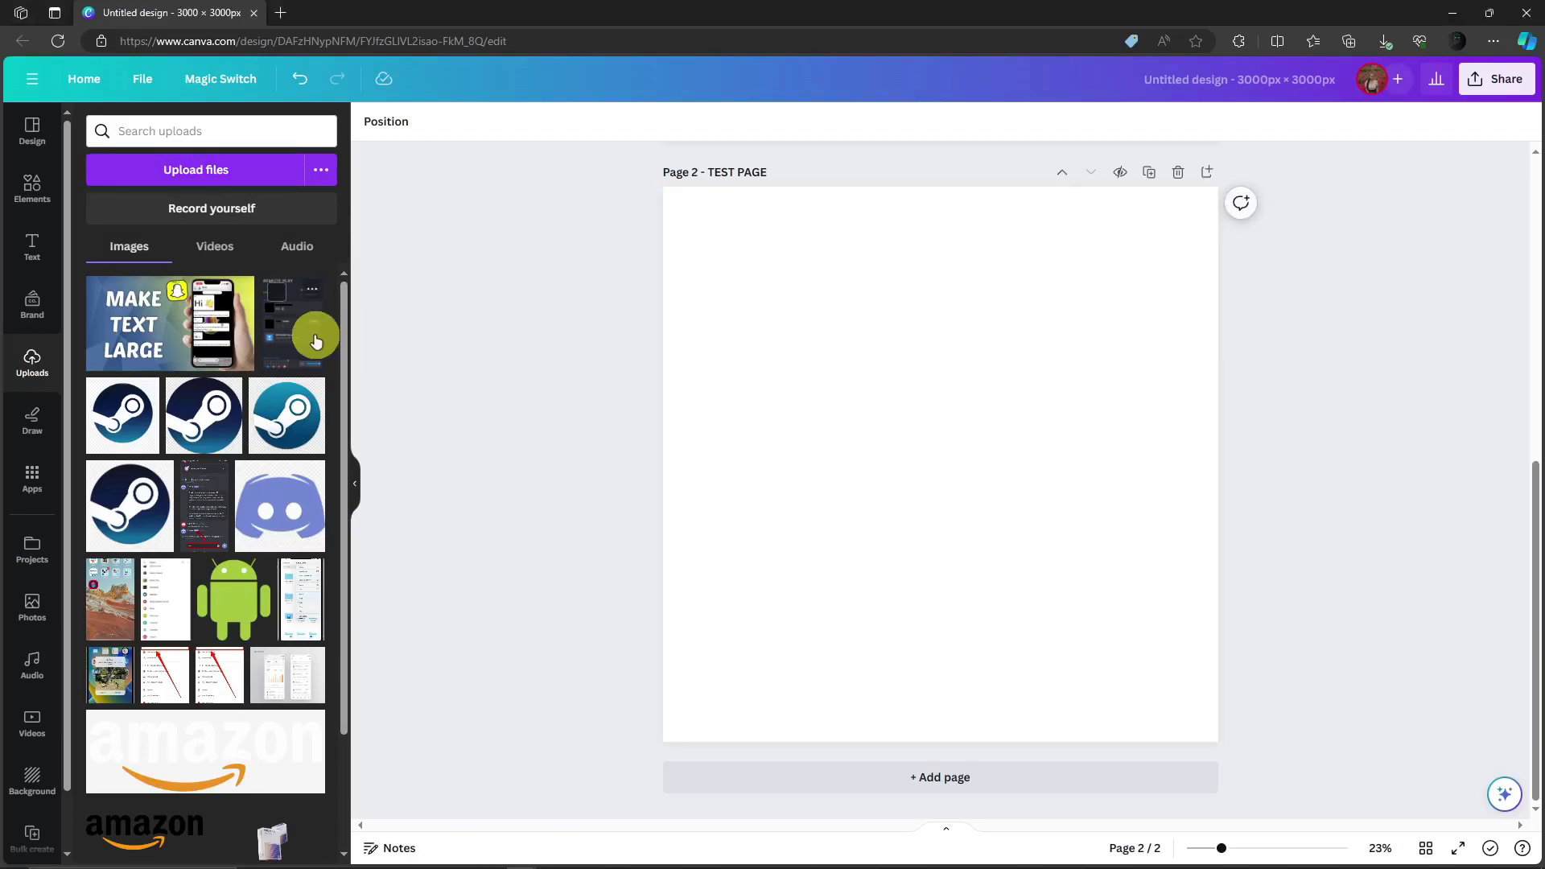
Delete the ten older uploads following the pattern image, from the MAKE TEXT LARGE picture through the white screenshot before the Android logo
{"action": "left_click", "coordinate": [191, 293]}
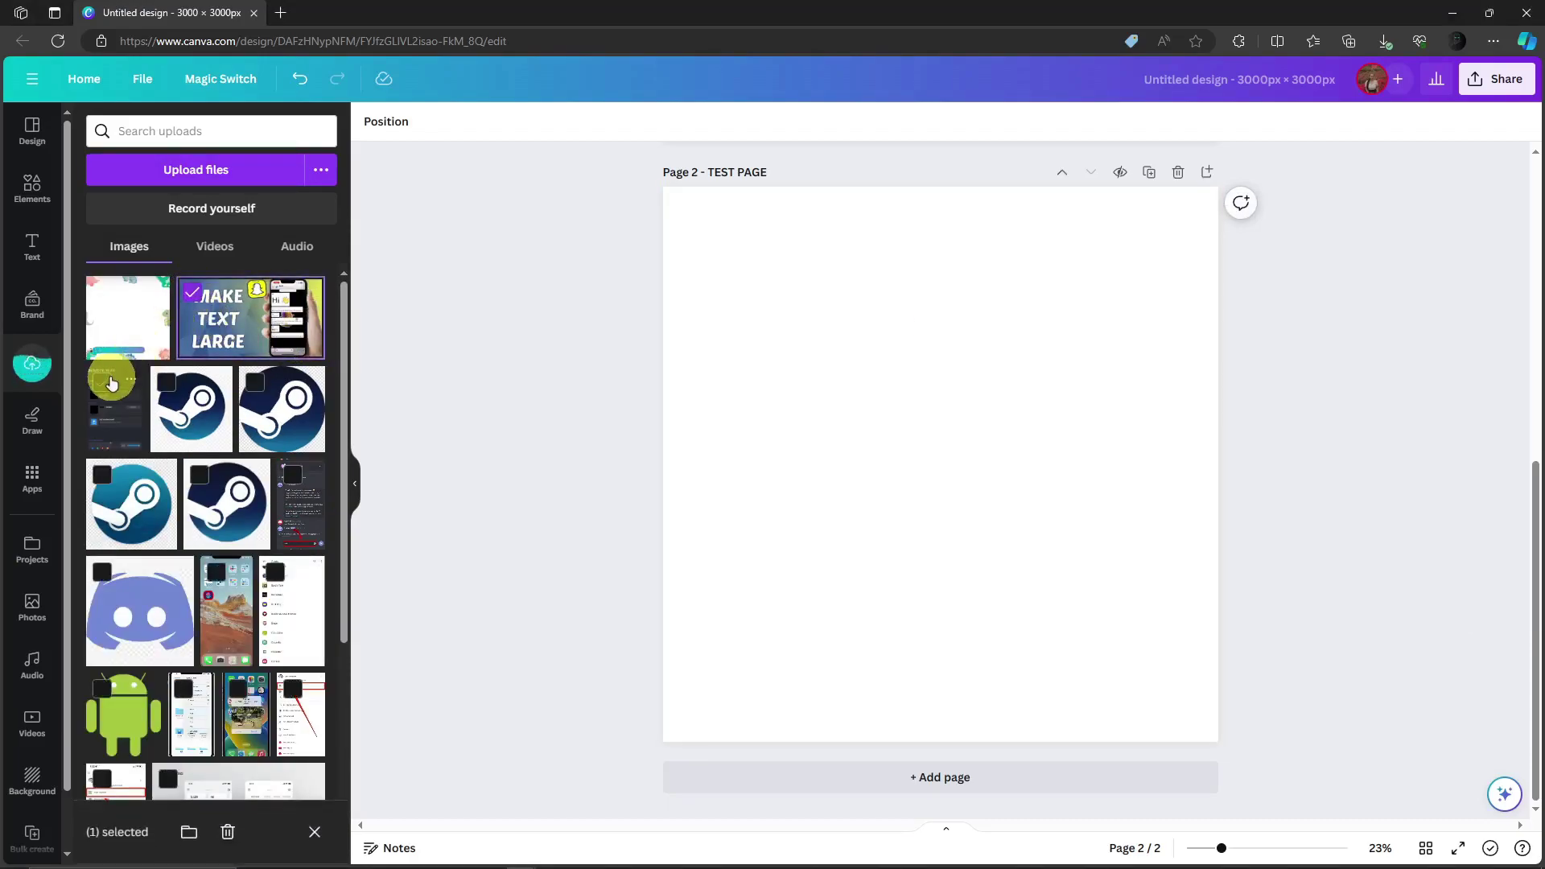
{"action": "left_click", "coordinate": [167, 384]}
{"action": "left_click", "coordinate": [254, 382]}
{"action": "left_click", "coordinate": [201, 477]}
{"action": "left_click", "coordinate": [102, 475]}
{"action": "left_click", "coordinate": [102, 572]}
{"action": "left_click", "coordinate": [215, 572]}
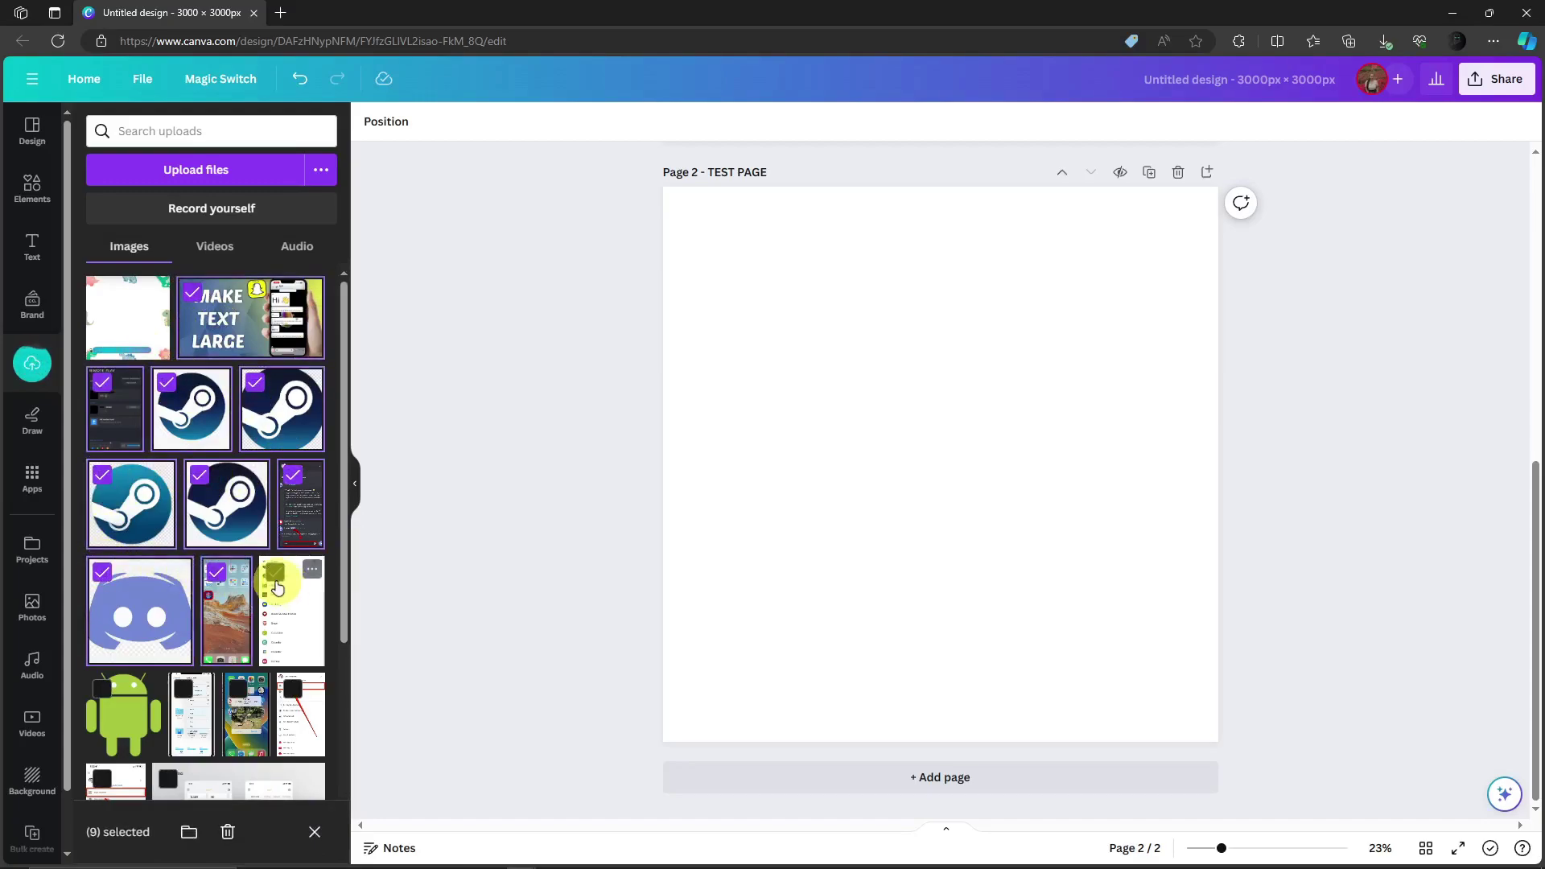
{"action": "left_click", "coordinate": [275, 573]}
{"action": "key", "text": "Delete"}
{"action": "left_click", "coordinate": [853, 496]}
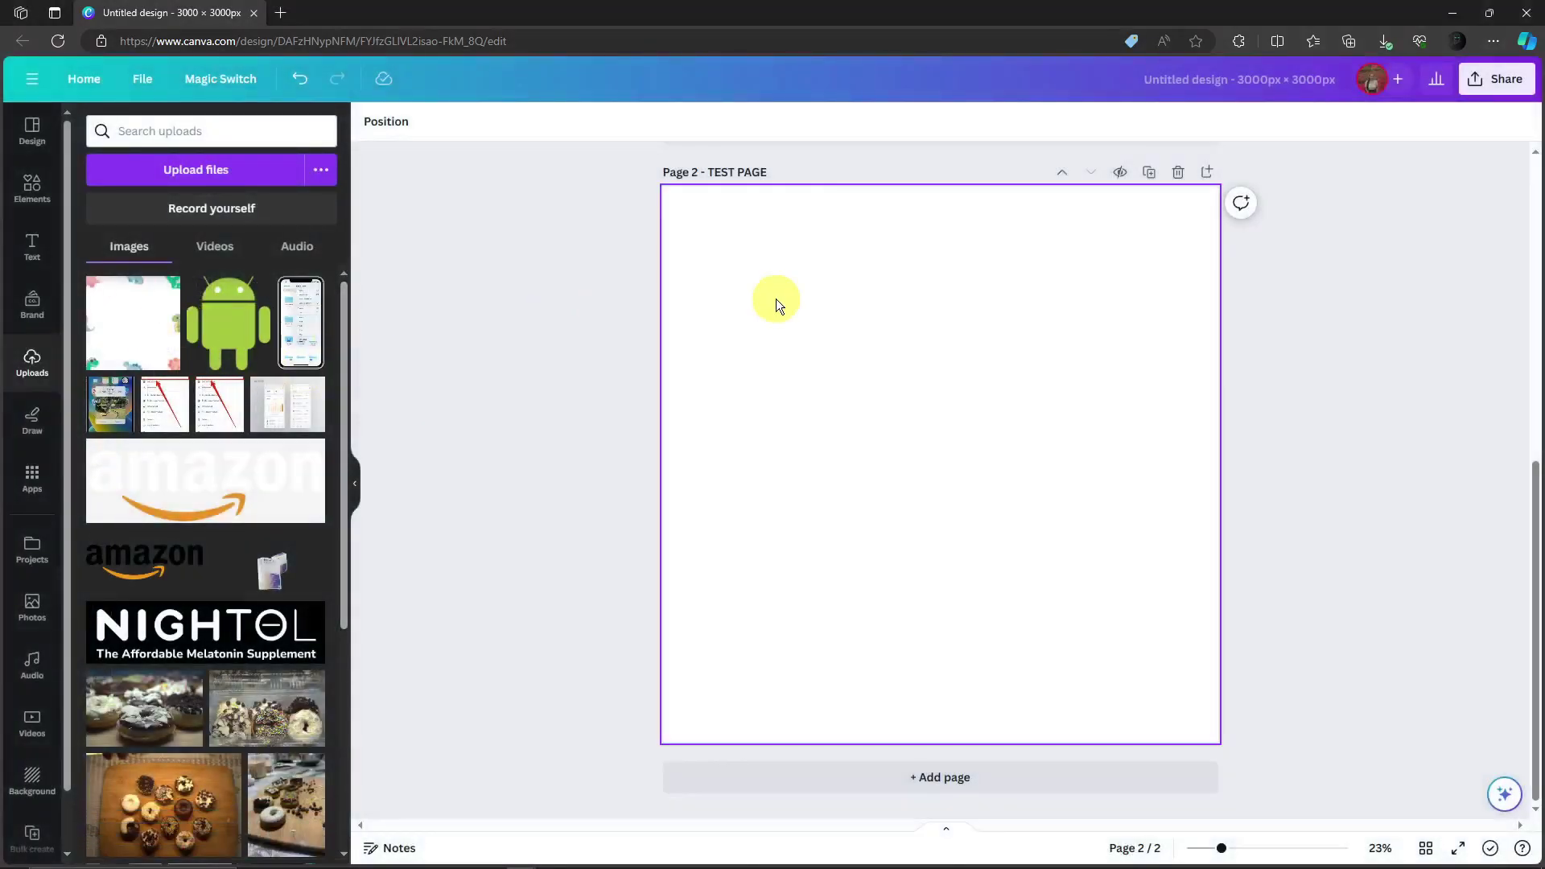
Place the uploaded pattern on the test page's upper-left area and shrink it to slightly over a quarter of the page's width
{"action": "left_click_drag", "start_coordinate": [133, 322], "coordinate": [874, 356]}
{"action": "left_click_drag", "start_coordinate": [1078, 604], "coordinate": [845, 314]}
{"action": "left_click_drag", "start_coordinate": [773, 276], "coordinate": [803, 304]}
{"action": "mouse_move", "coordinate": [854, 378]}
{"action": "left_mouse_down"}
{"action": "mouse_move", "coordinate": [917, 431]}
{"action": "mouse_move", "coordinate": [883, 428]}
{"action": "mouse_move", "coordinate": [848, 389]}
{"action": "mouse_move", "coordinate": [870, 401]}
{"action": "left_mouse_up"}
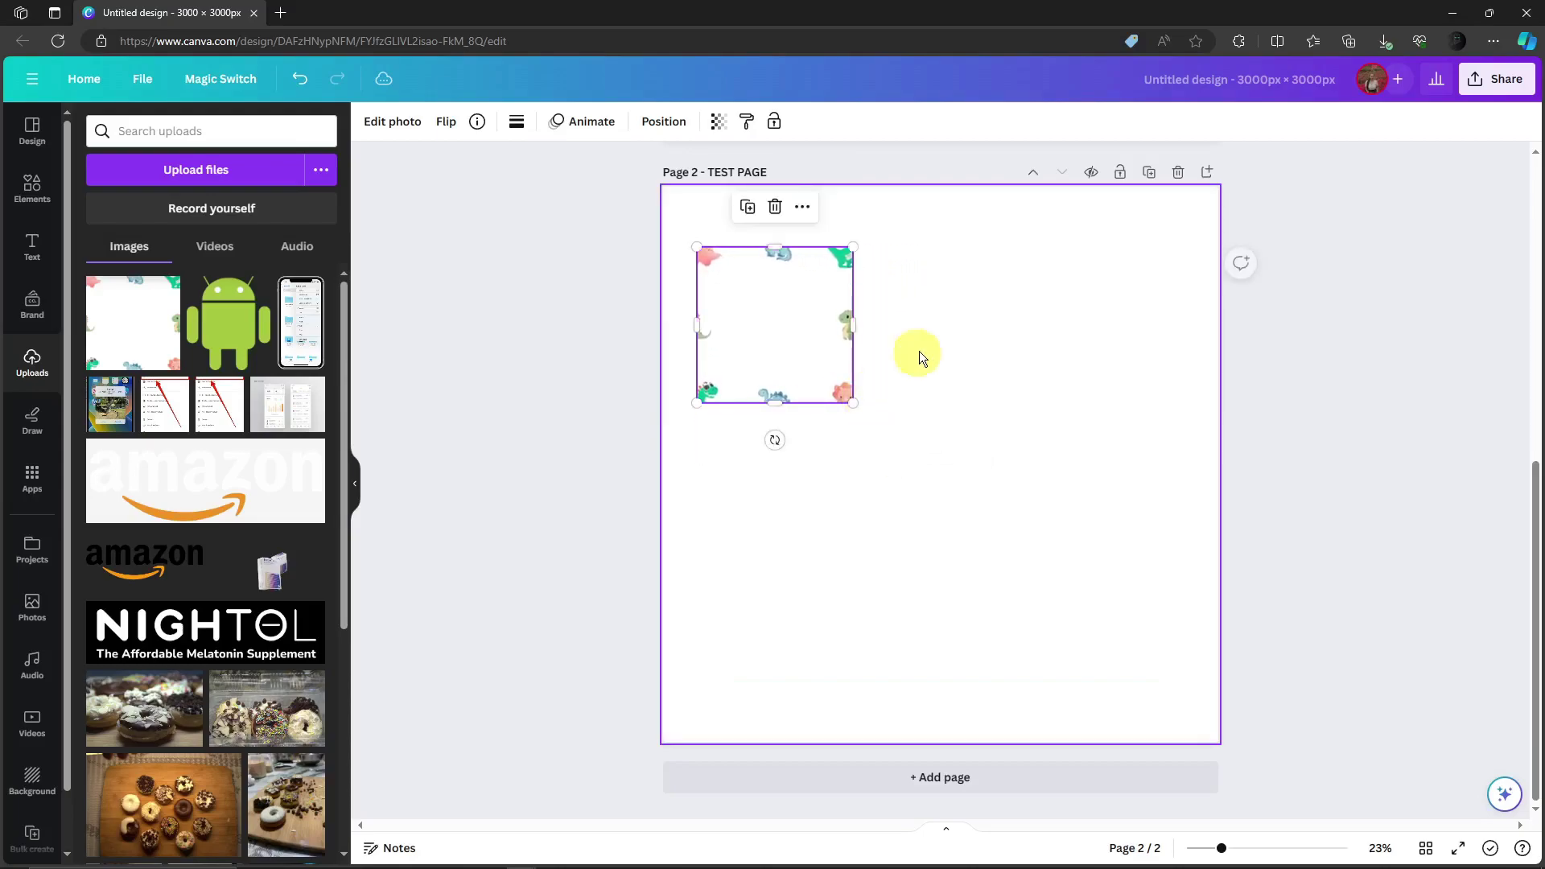
Place a copy of the pattern tile flush against the first tile's right side and slide it down along the seam
{"action": "left_click_drag", "start_coordinate": [799, 321], "coordinate": [954, 312]}
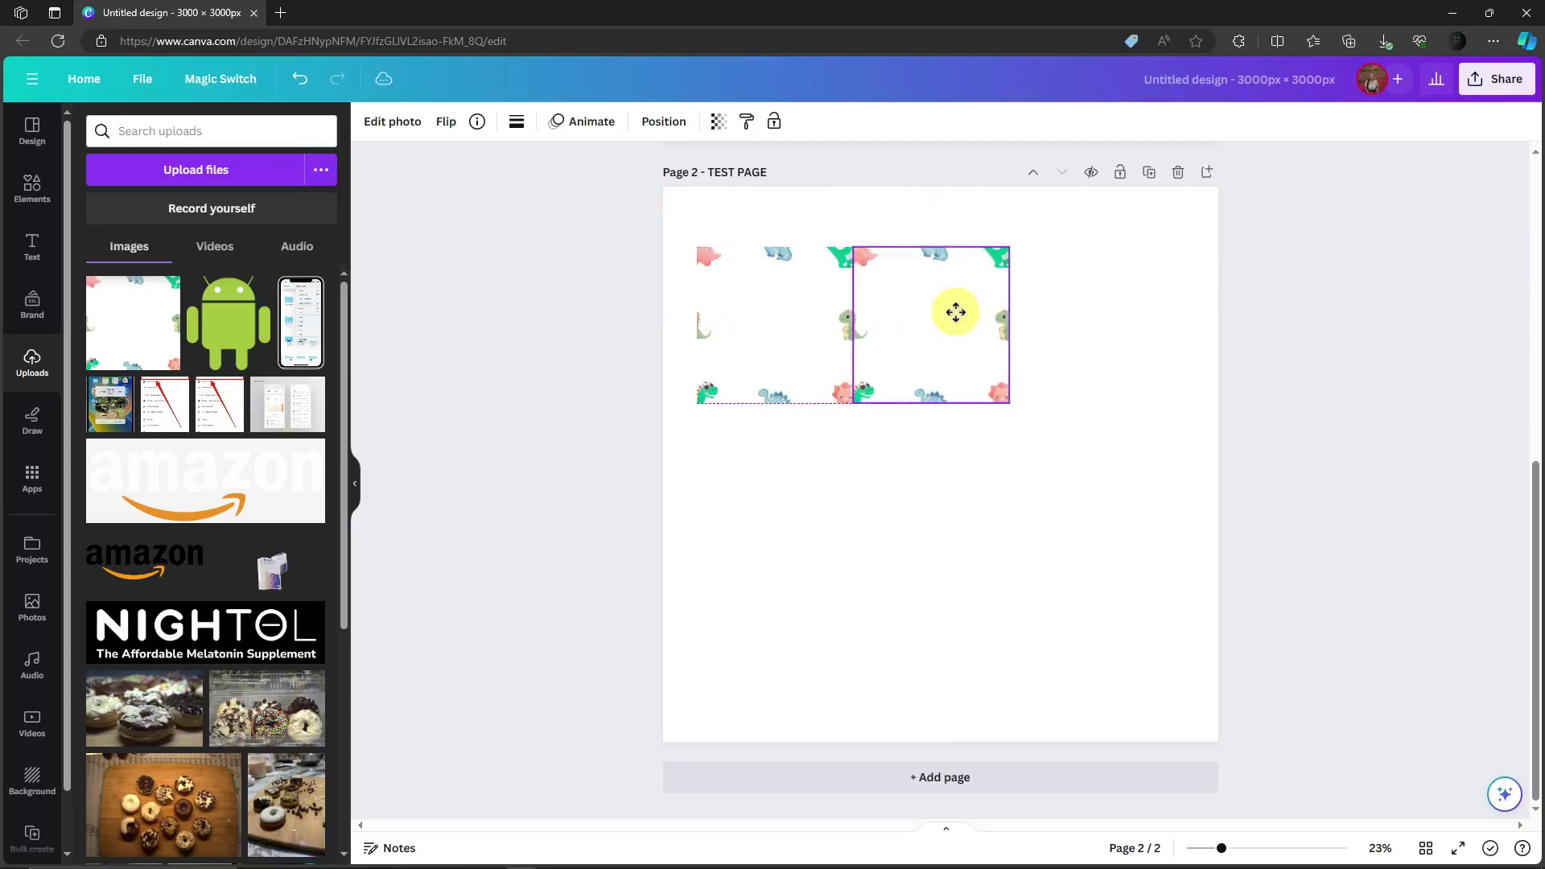
{"action": "left_click", "coordinate": [1095, 298]}
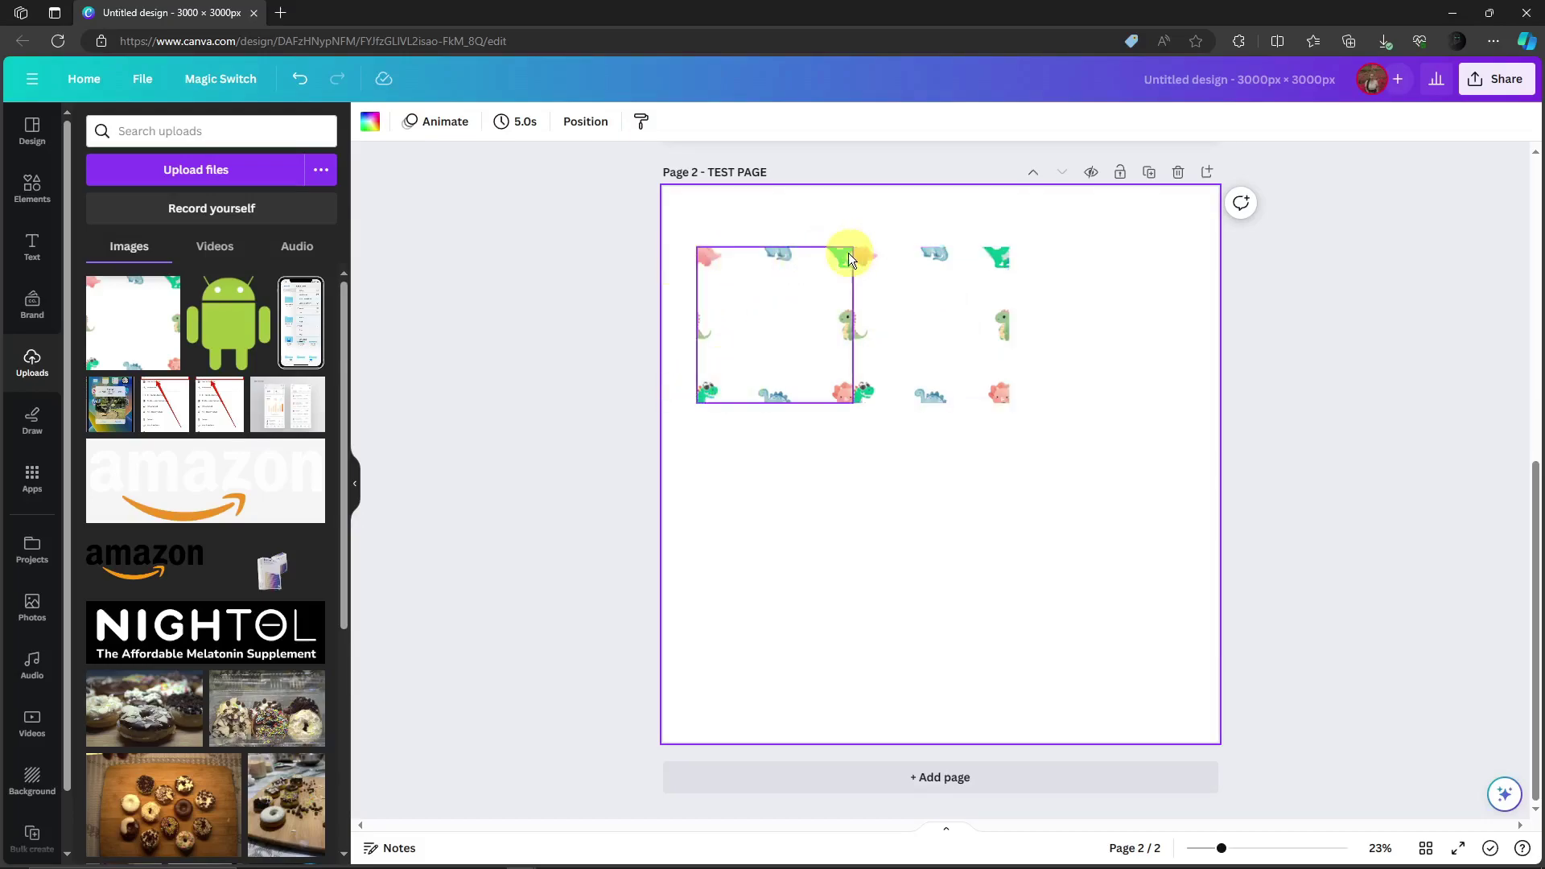
{"action": "left_click_drag", "start_coordinate": [934, 284], "coordinate": [933, 425]}
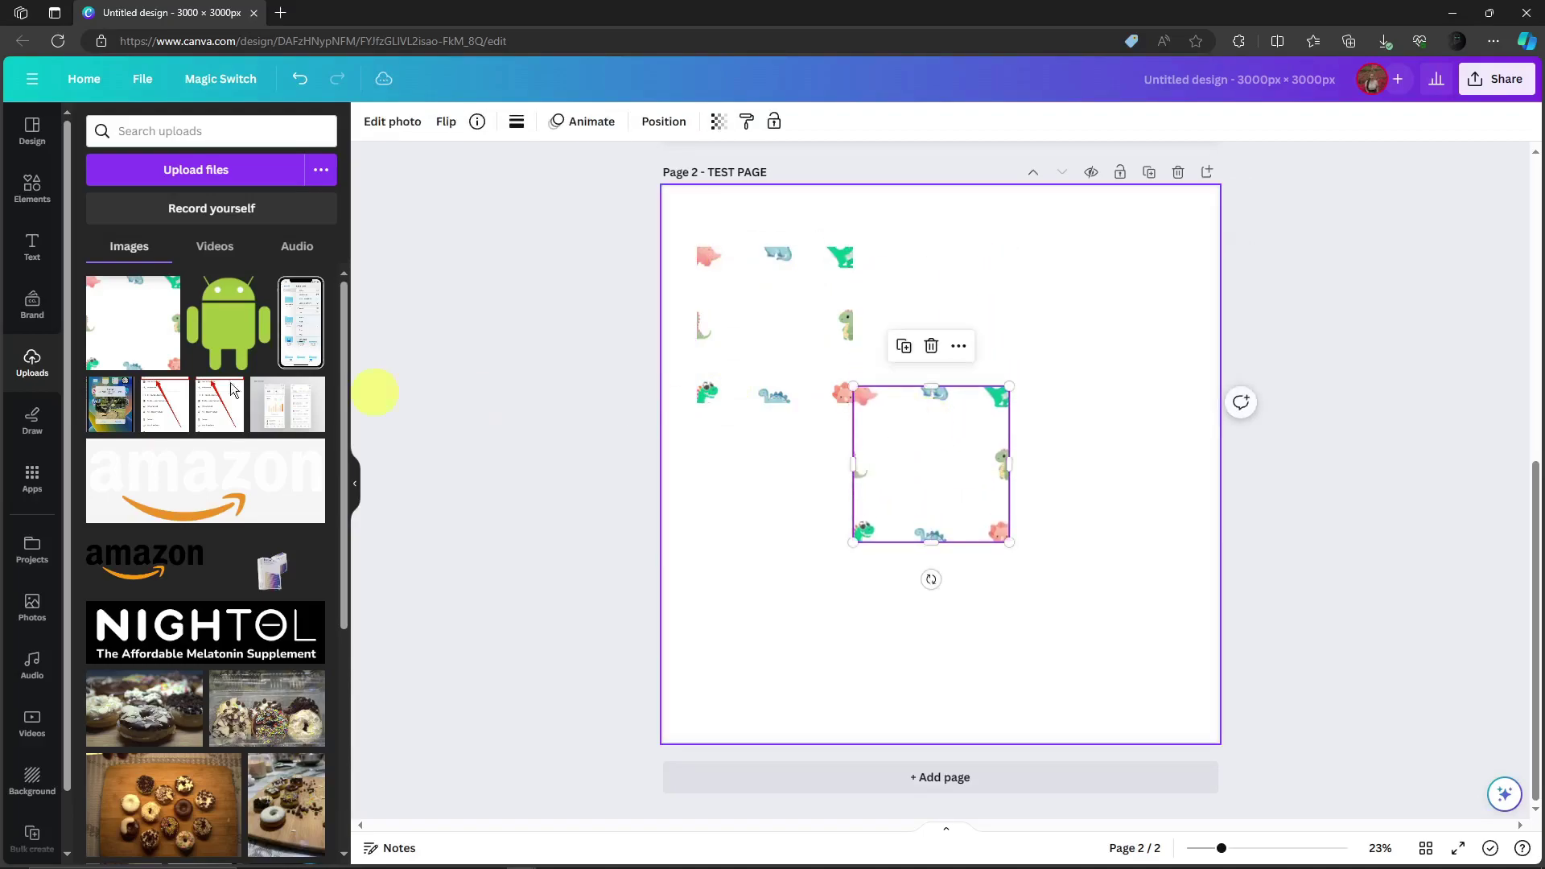
{"action": "left_click_drag", "start_coordinate": [139, 330], "coordinate": [926, 332]}
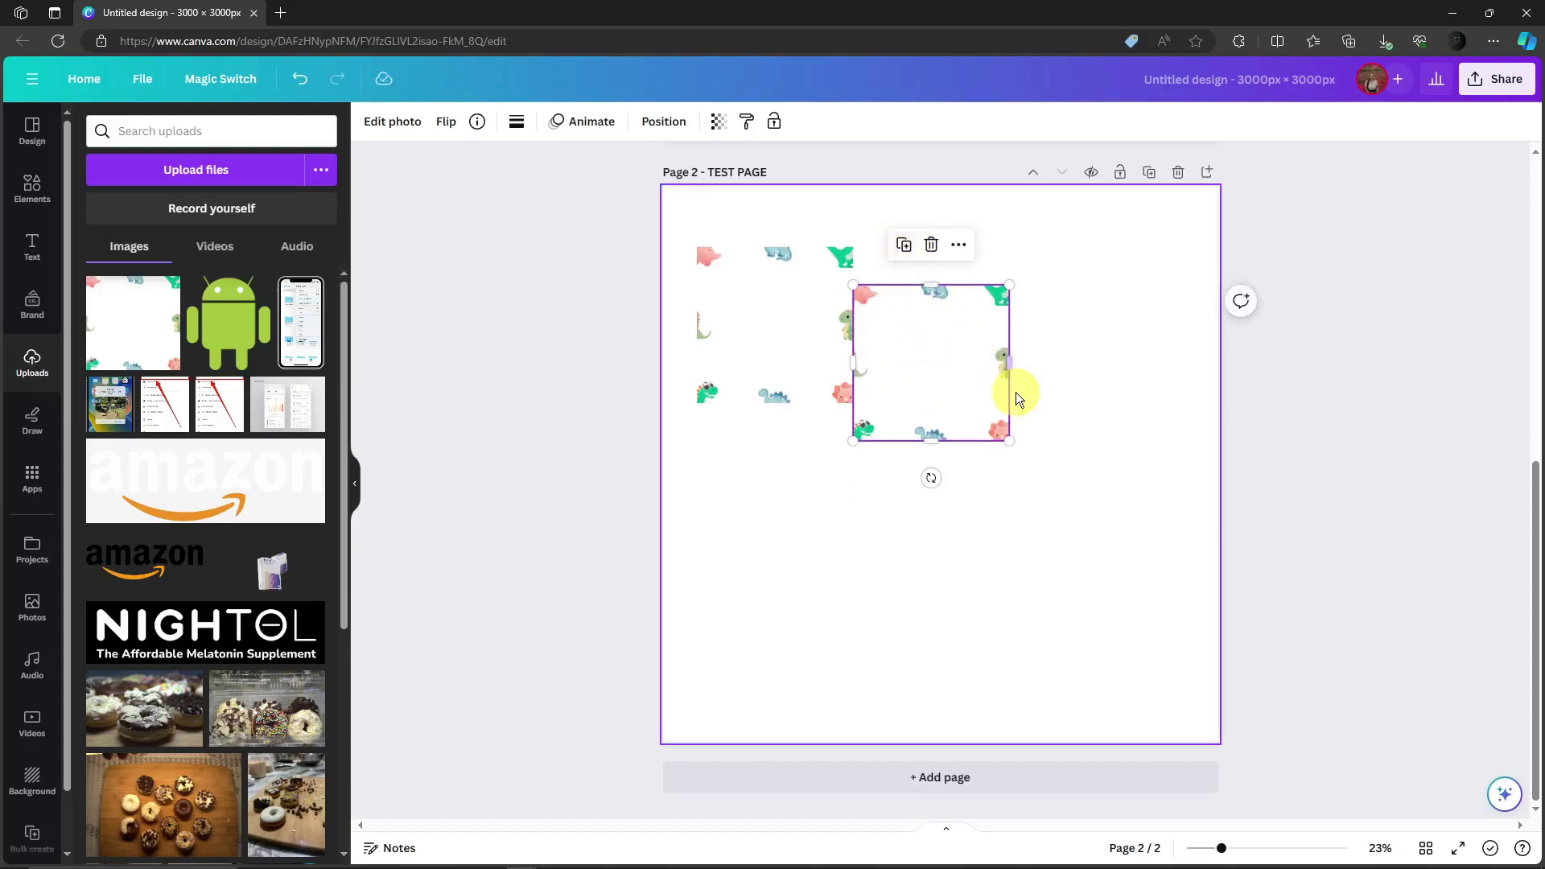
Delete the green dinosaurs at the bottom-left and top-right corners of page 1
{"action": "scroll", "coordinate": [1016, 393], "scroll_direction": "up", "scroll_amount": 5}
{"action": "left_click", "coordinate": [698, 704]}
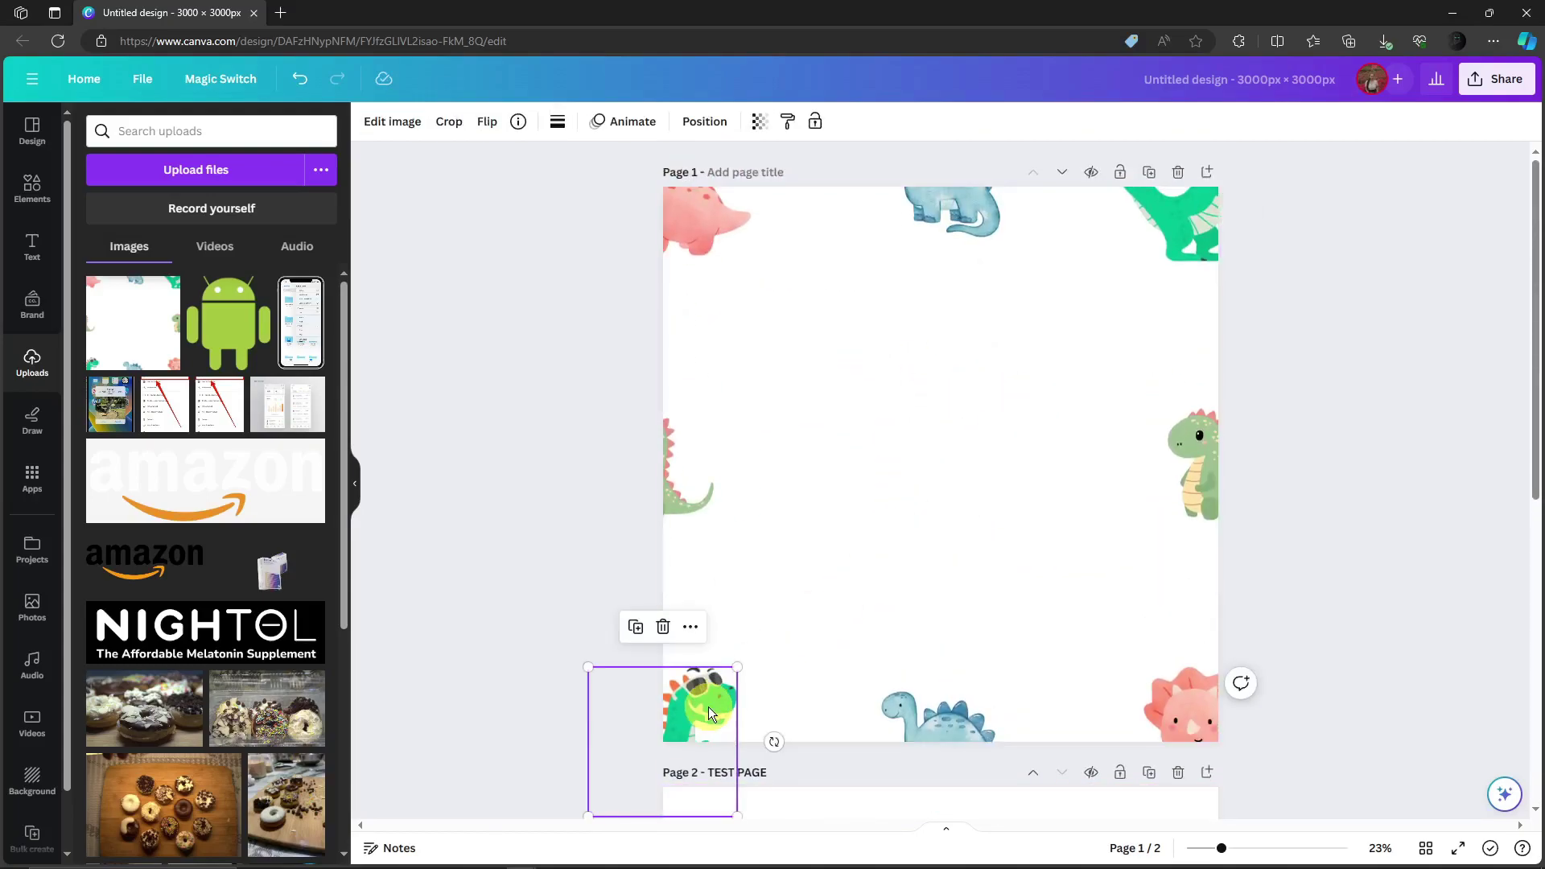
{"action": "left_click", "coordinate": [1185, 228]}
{"action": "left_click", "coordinate": [722, 708]}
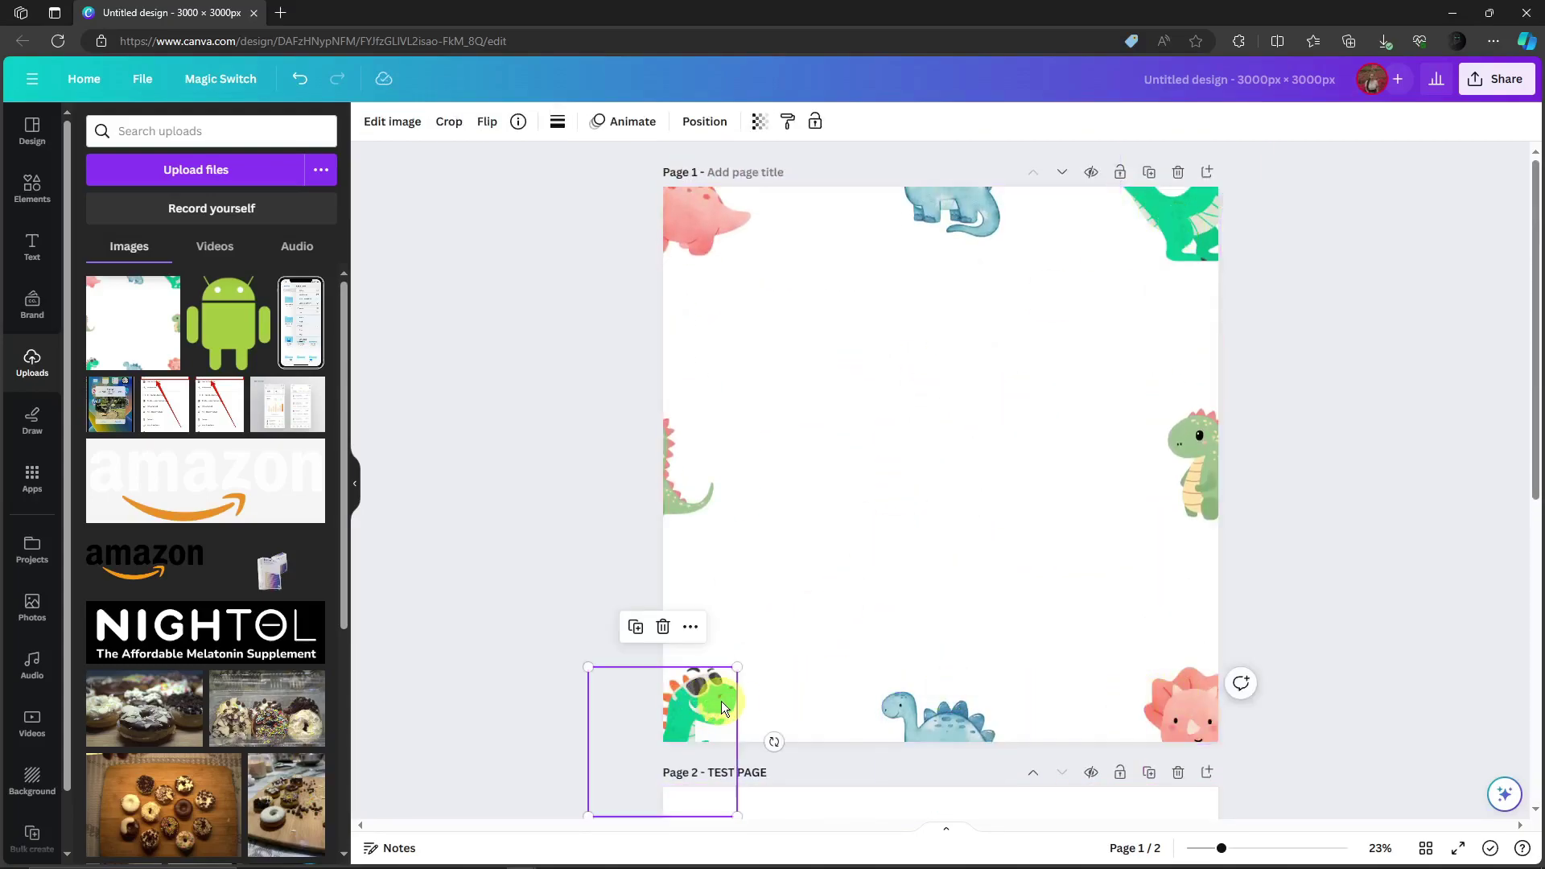
{"action": "left_click", "coordinate": [1195, 221]}
Rework page 1's four corners with copies of the pink dinosaur, splitting it between the matching left and right page edges
{"action": "left_click", "coordinate": [1198, 704]}
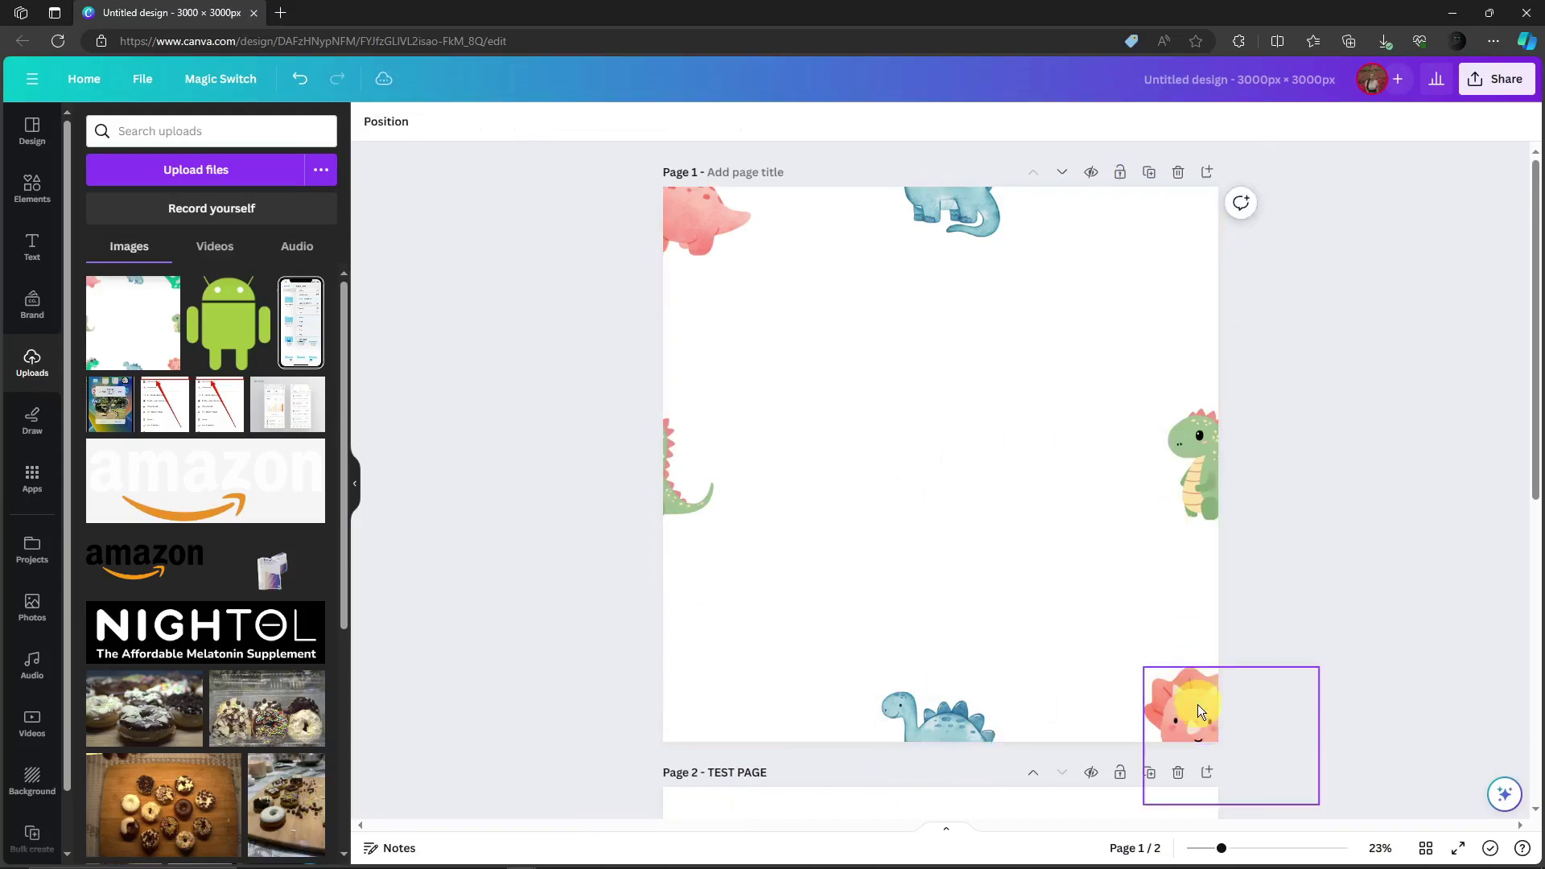
{"action": "left_click", "coordinate": [1203, 628]}
{"action": "left_click_drag", "start_coordinate": [1185, 708], "coordinate": [1161, 683]}
{"action": "left_click_drag", "start_coordinate": [676, 259], "coordinate": [1200, 252]}
{"action": "left_click", "coordinate": [1355, 235]}
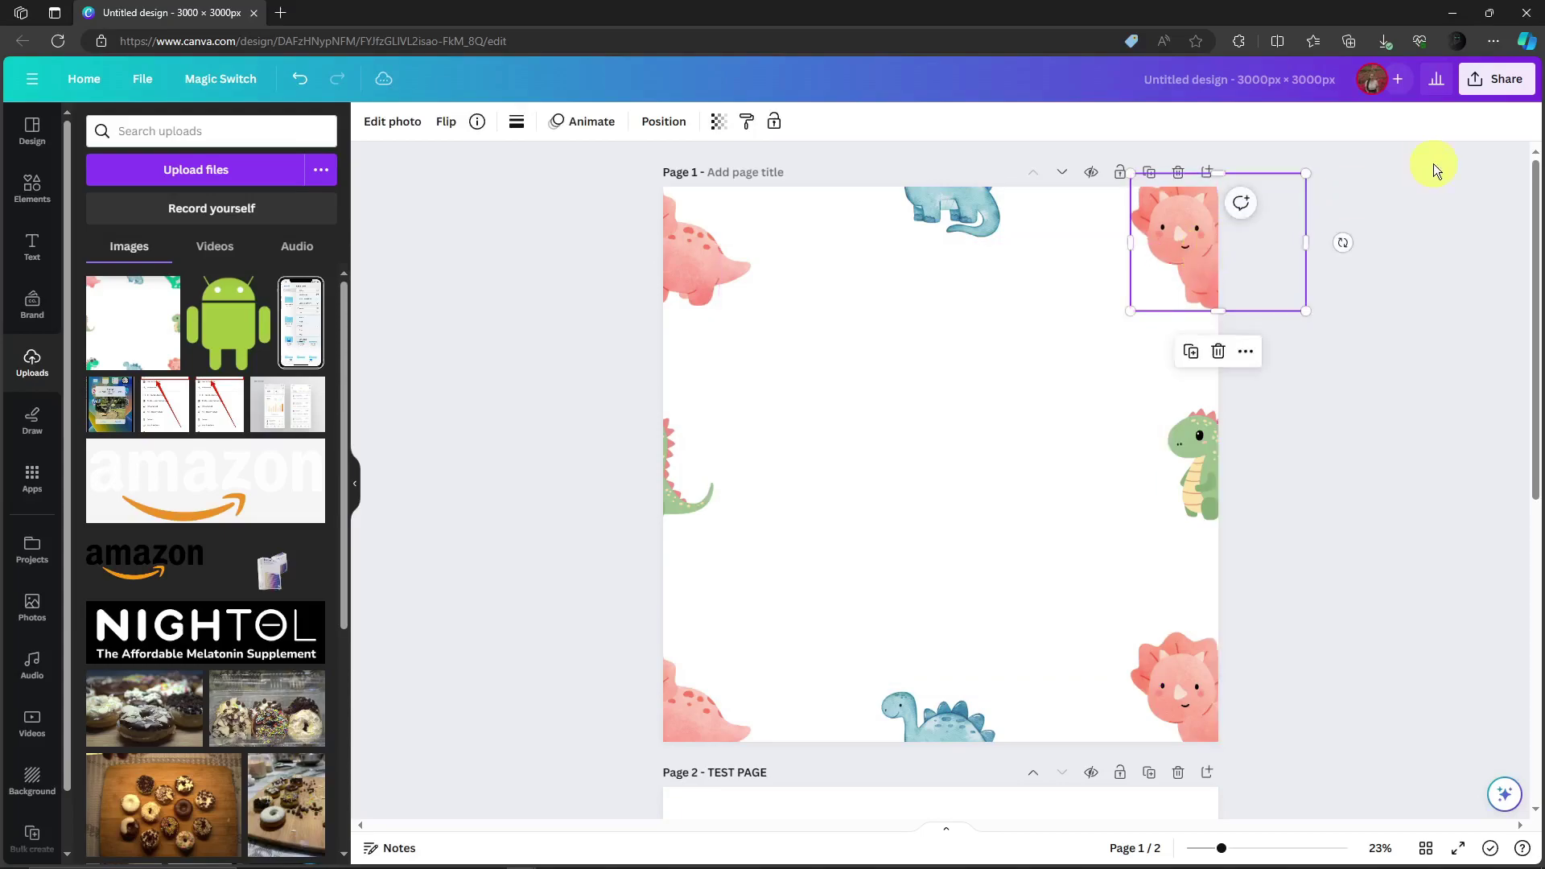
{"action": "left_click", "coordinate": [1432, 166]}
Export only page 1 as a 3,000 × 3,000 px PNG and upload the exported file
{"action": "left_click", "coordinate": [1485, 84]}
{"action": "left_click", "coordinate": [1408, 481]}
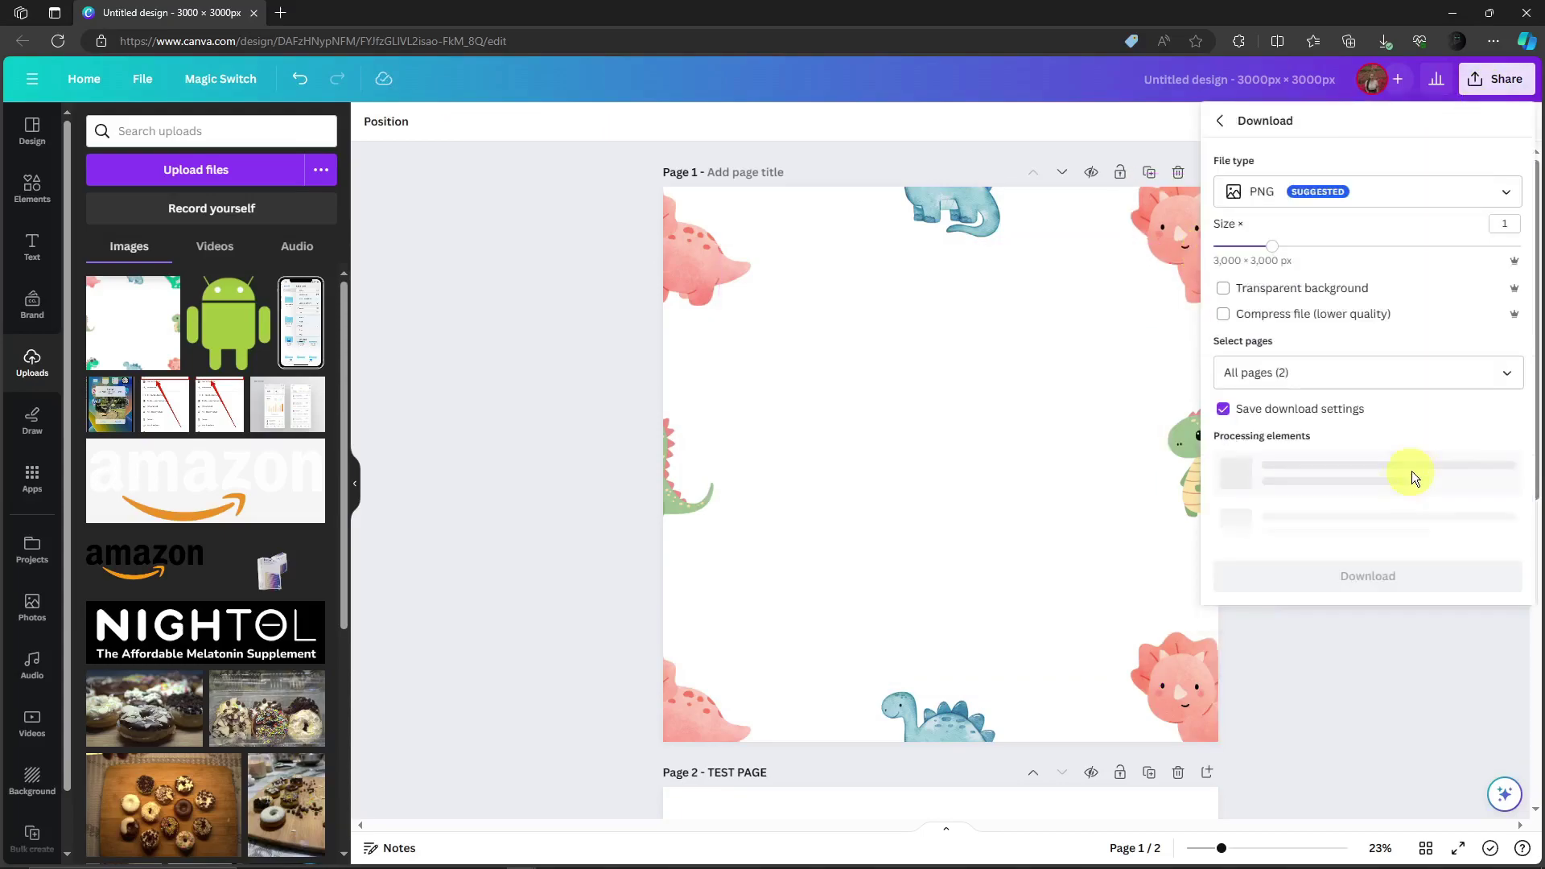
{"action": "left_click", "coordinate": [1505, 373]}
{"action": "left_click", "coordinate": [1506, 421]}
{"action": "left_click", "coordinate": [1508, 463]}
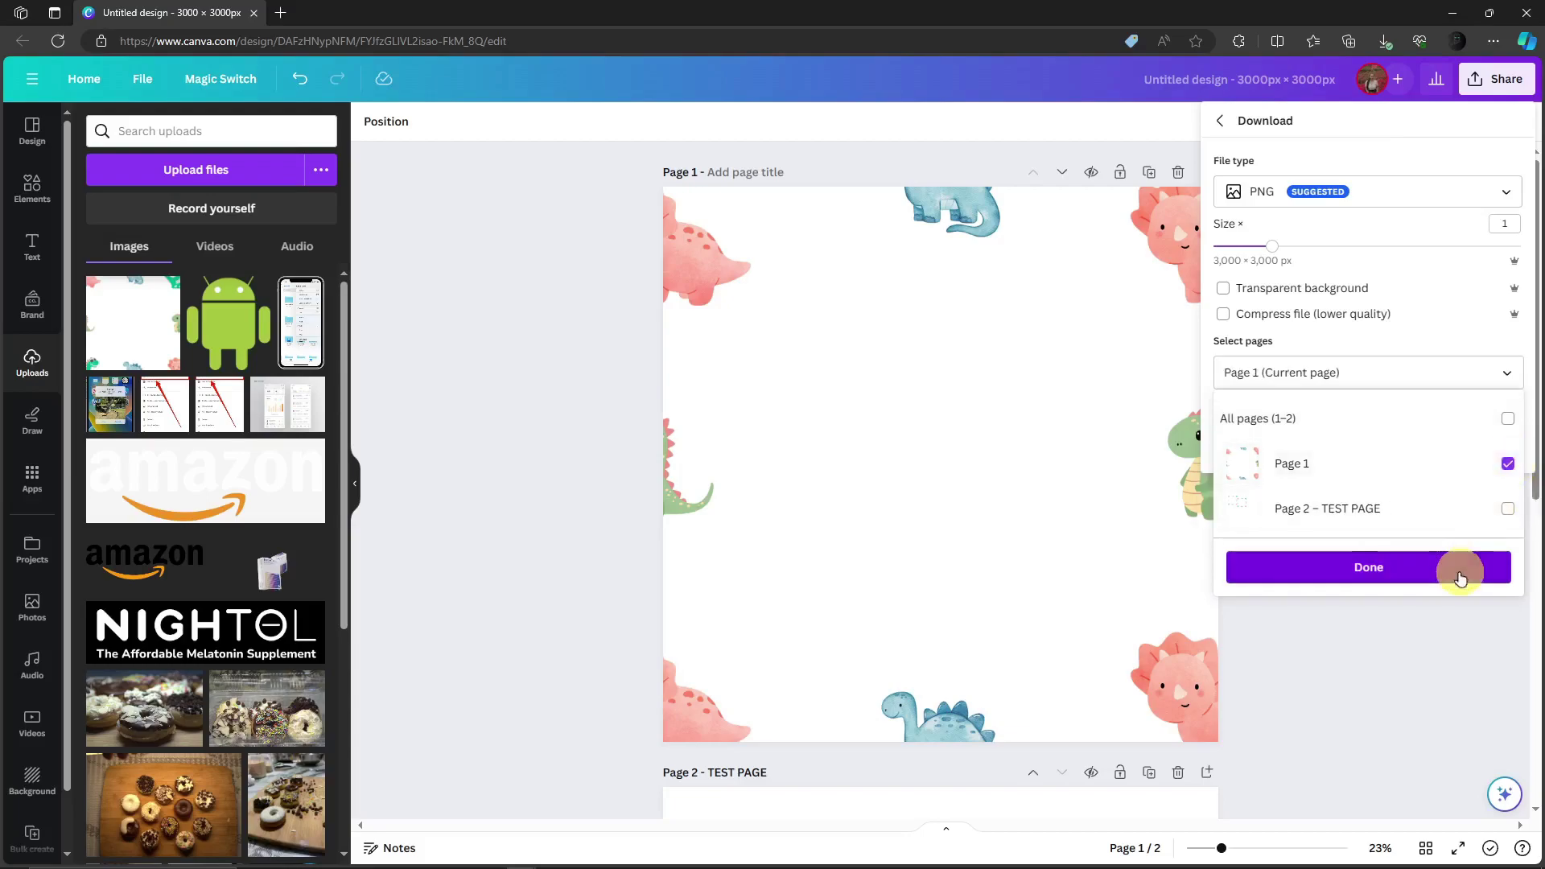
{"action": "left_click", "coordinate": [1457, 568]}
{"action": "left_click", "coordinate": [1408, 445]}
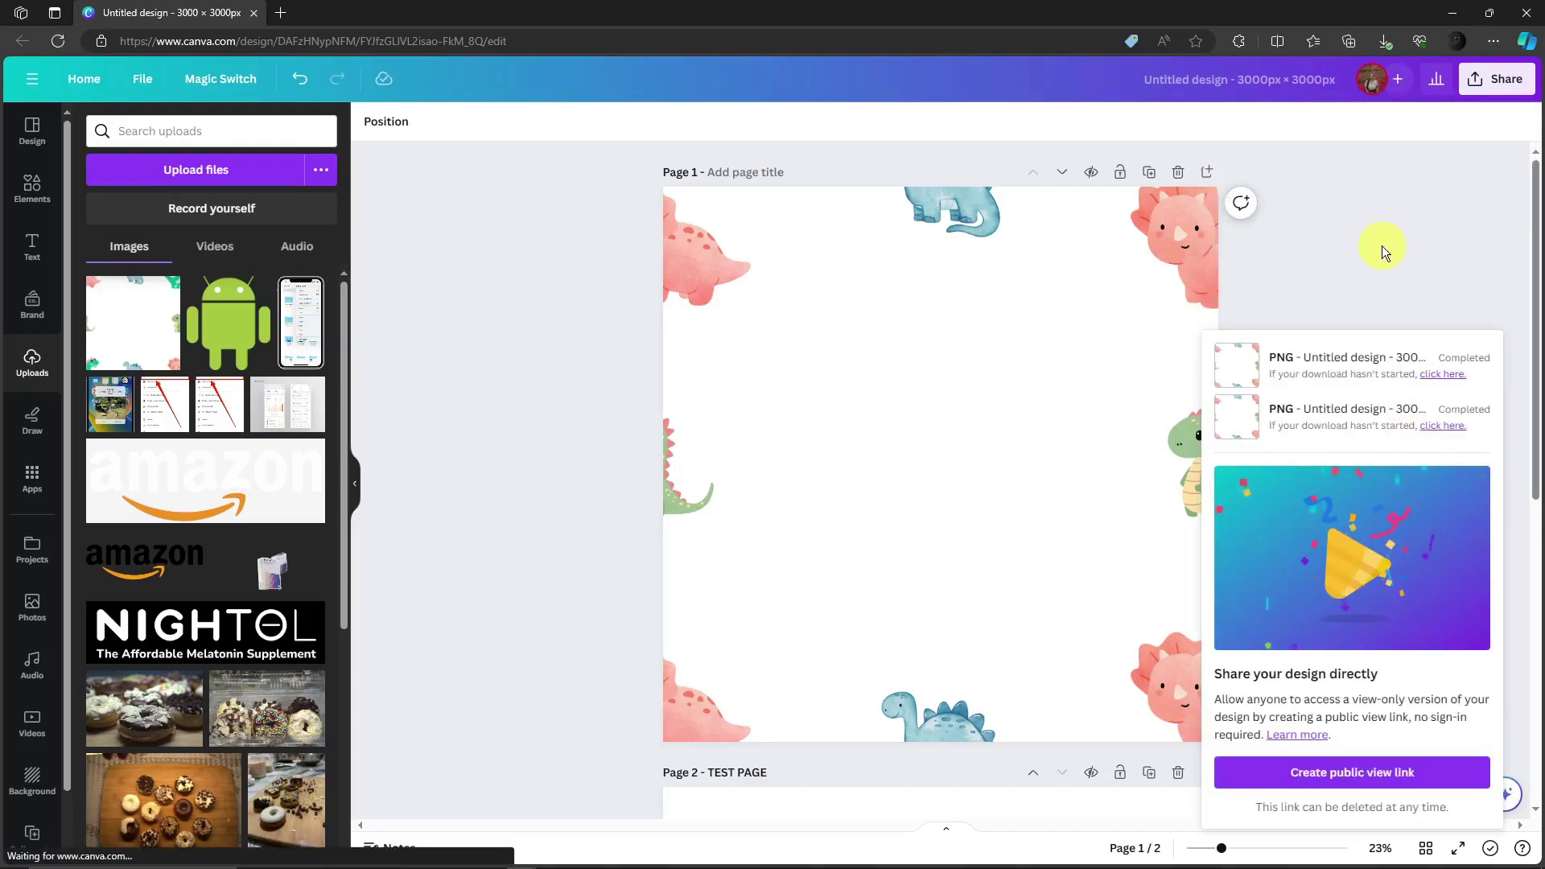
{"action": "left_click", "coordinate": [1433, 233]}
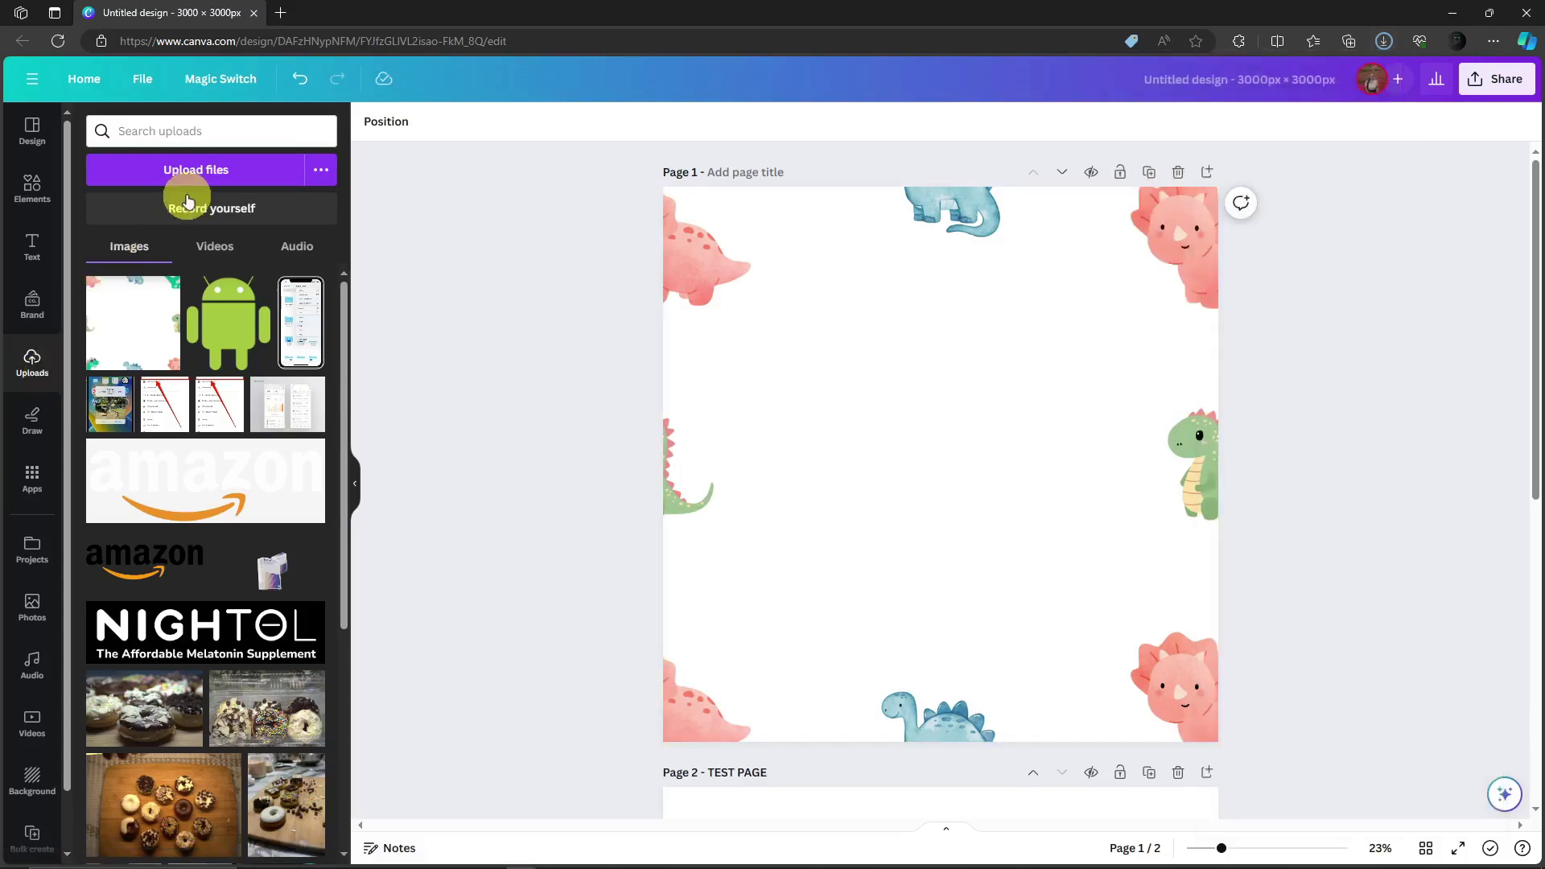
{"action": "left_click", "coordinate": [196, 169]}
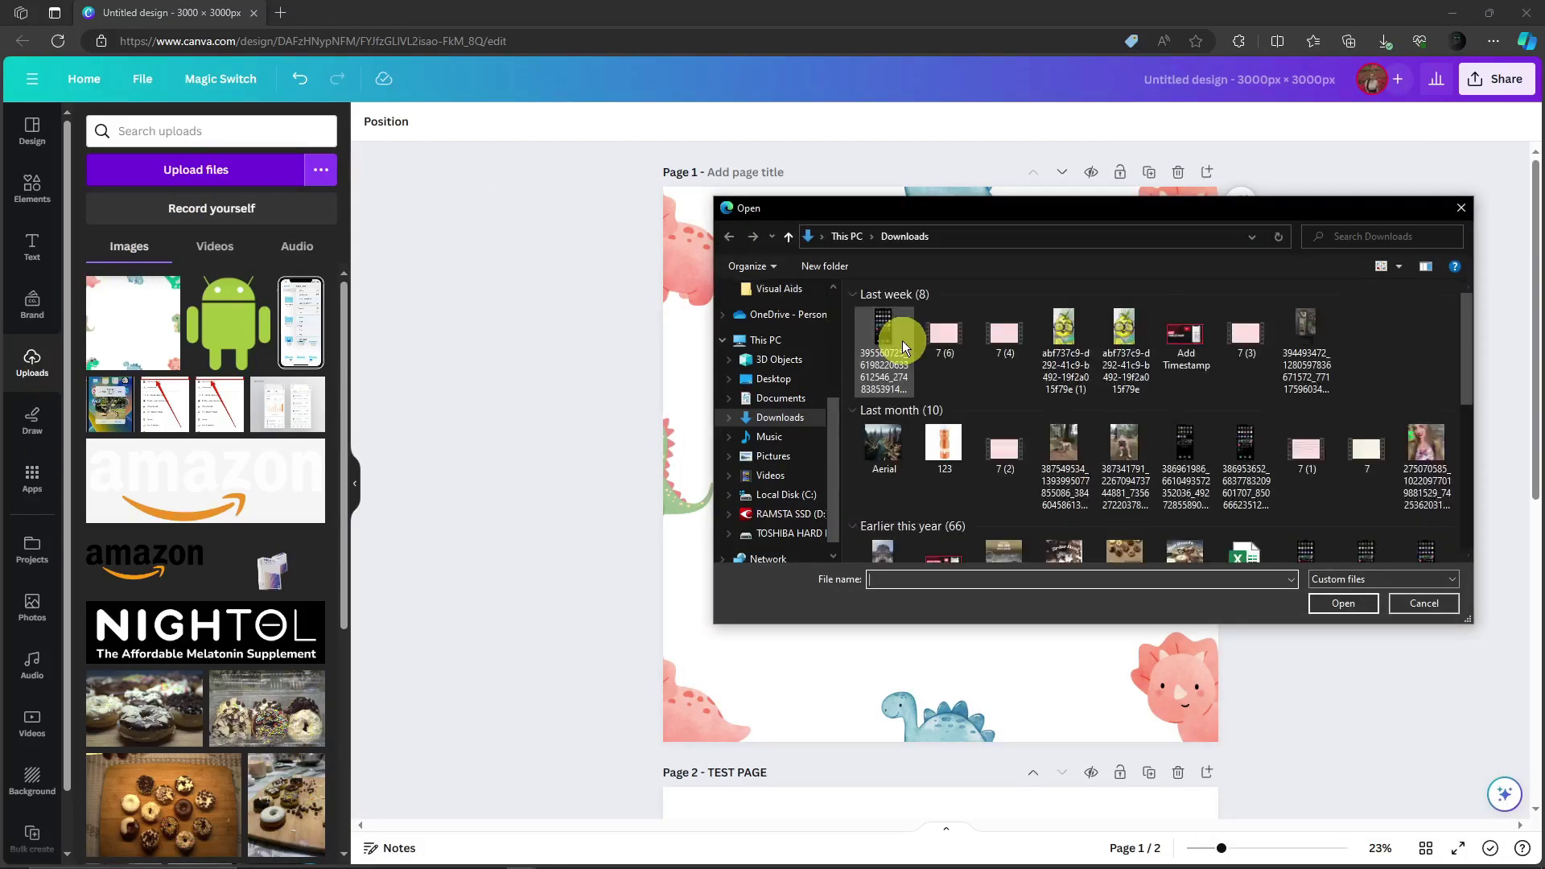
{"action": "key", "text": "Escape"}
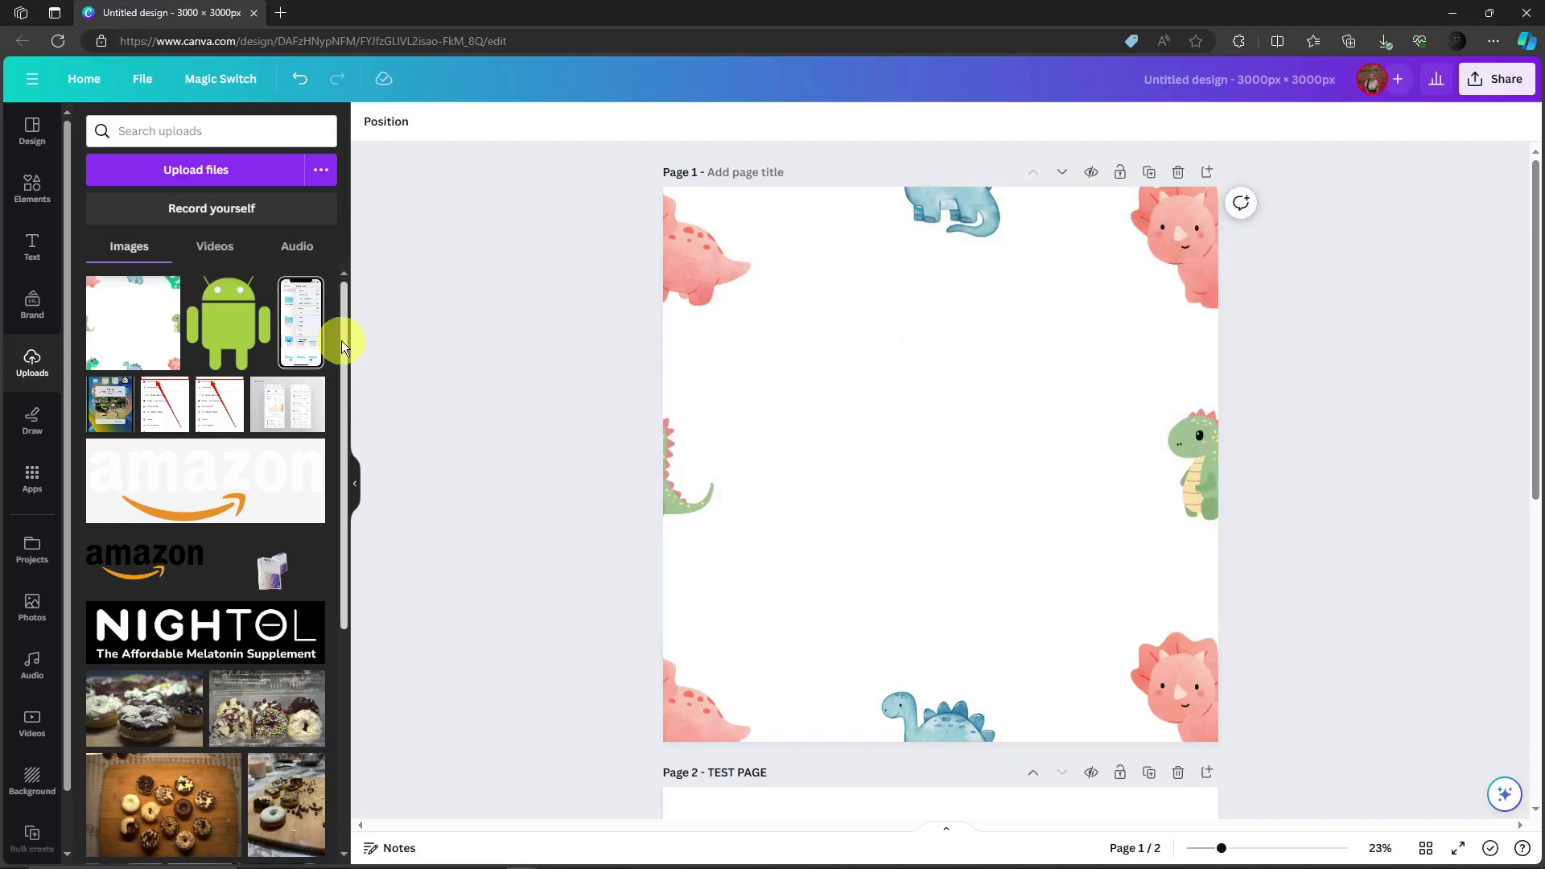
Delete the ten older uploads preceding the NIGHTOL logo, from the previous pattern image through the dark amazon logo and the box picture
{"action": "left_click", "coordinate": [186, 293]}
{"action": "left_click", "coordinate": [271, 292]}
{"action": "left_click", "coordinate": [313, 373]}
{"action": "left_click", "coordinate": [203, 389]}
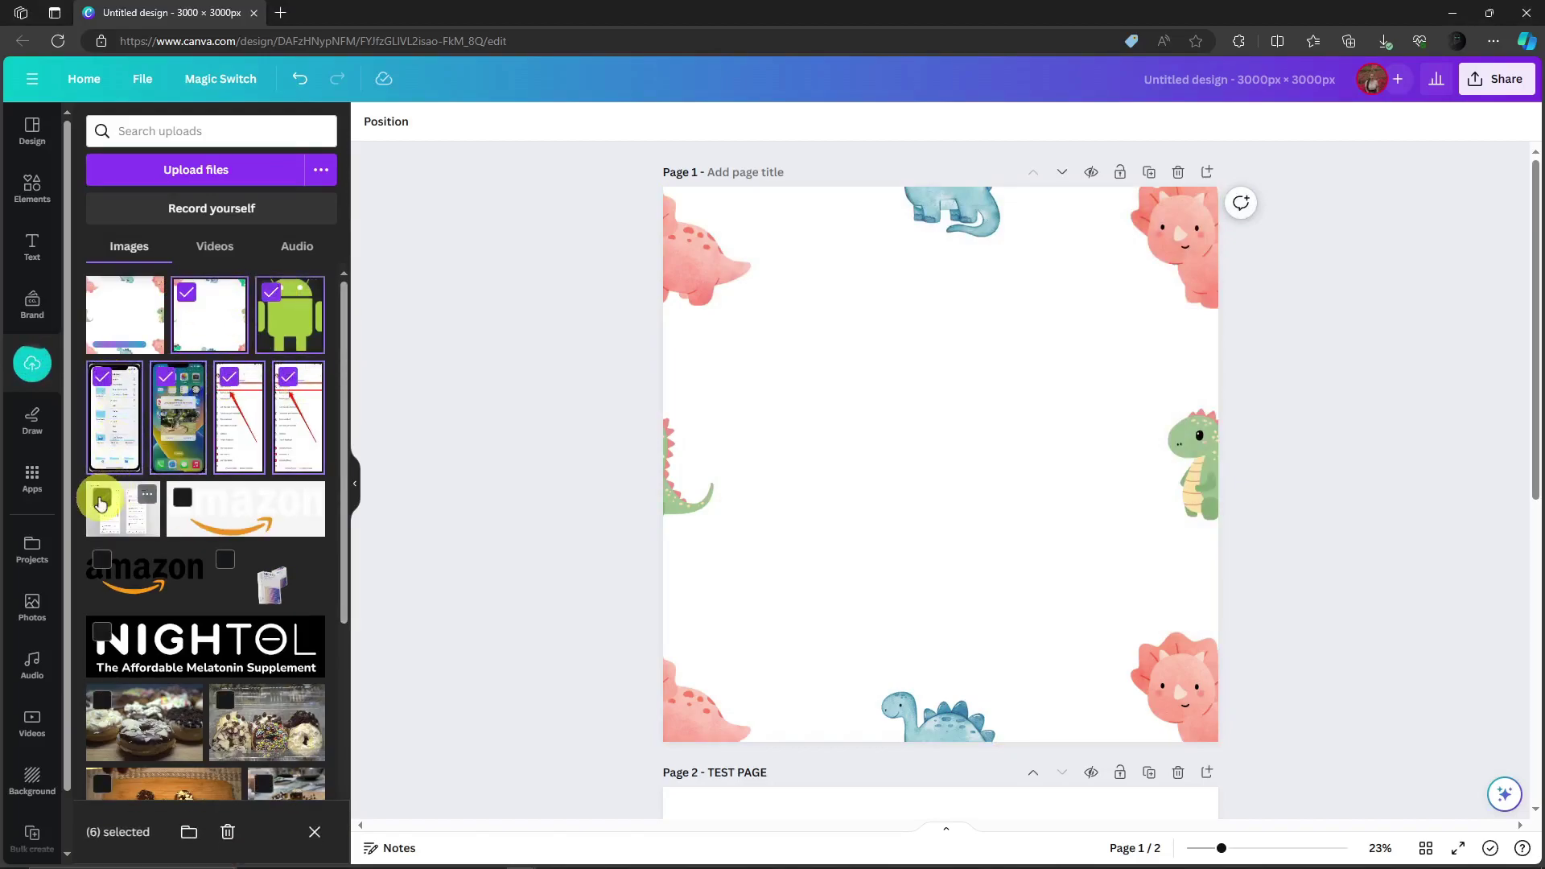
{"action": "left_click", "coordinate": [183, 497]}
{"action": "left_click", "coordinate": [225, 560]}
{"action": "left_click", "coordinate": [103, 560]}
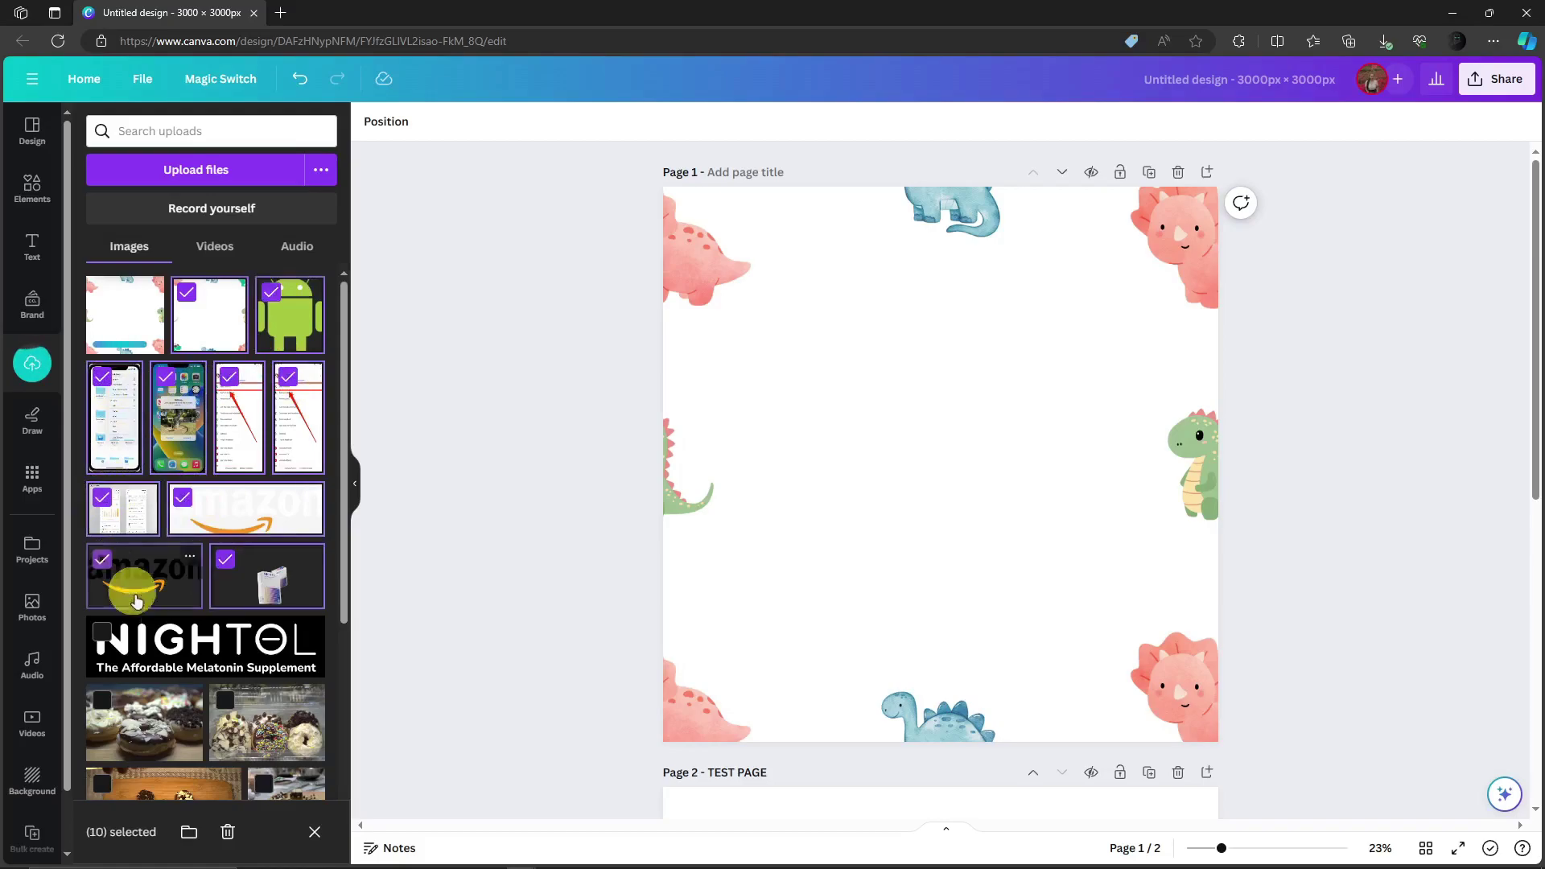
{"action": "left_click", "coordinate": [228, 831]}
{"action": "left_click", "coordinate": [837, 495]}
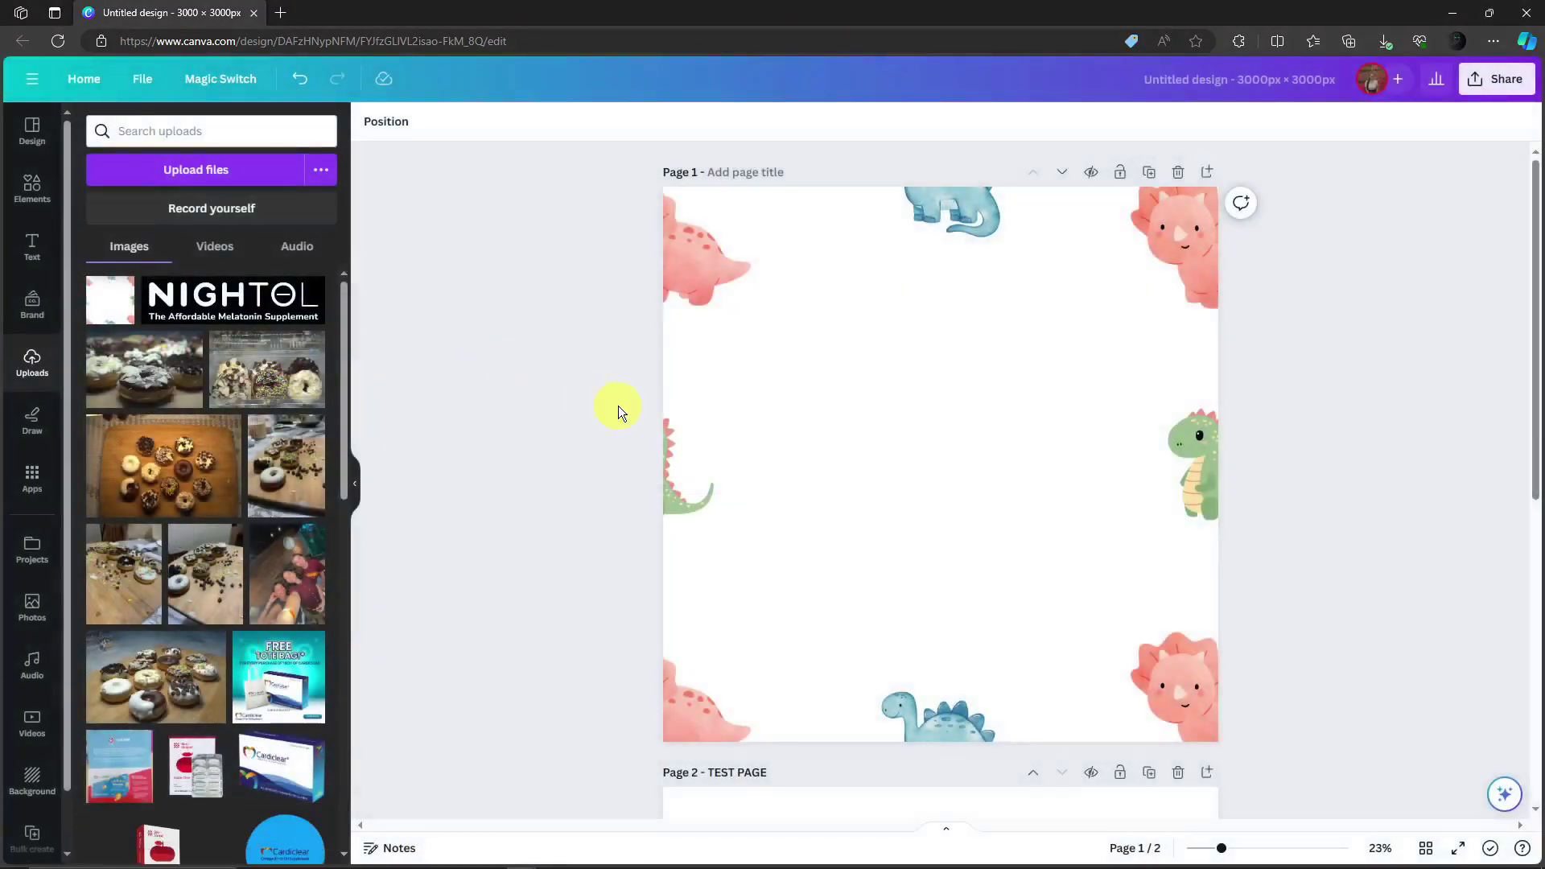
Delete both old pattern tiles from the test page
{"action": "scroll", "coordinate": [618, 406], "scroll_direction": "down", "scroll_amount": 5}
{"action": "scroll", "coordinate": [618, 405], "scroll_direction": "down", "scroll_amount": 3}
{"action": "left_click", "coordinate": [819, 361]}
{"action": "key", "text": "Delete"}
{"action": "left_click", "coordinate": [944, 355]}
{"action": "key", "text": "Delete"}
Place the newly uploaded pattern on the test page's upper-left area and shrink it to about 30% of the page's width
{"action": "left_click_drag", "start_coordinate": [122, 311], "coordinate": [990, 418]}
{"action": "left_click_drag", "start_coordinate": [1087, 626], "coordinate": [898, 445]}
{"action": "left_click_drag", "start_coordinate": [807, 340], "coordinate": [807, 352]}
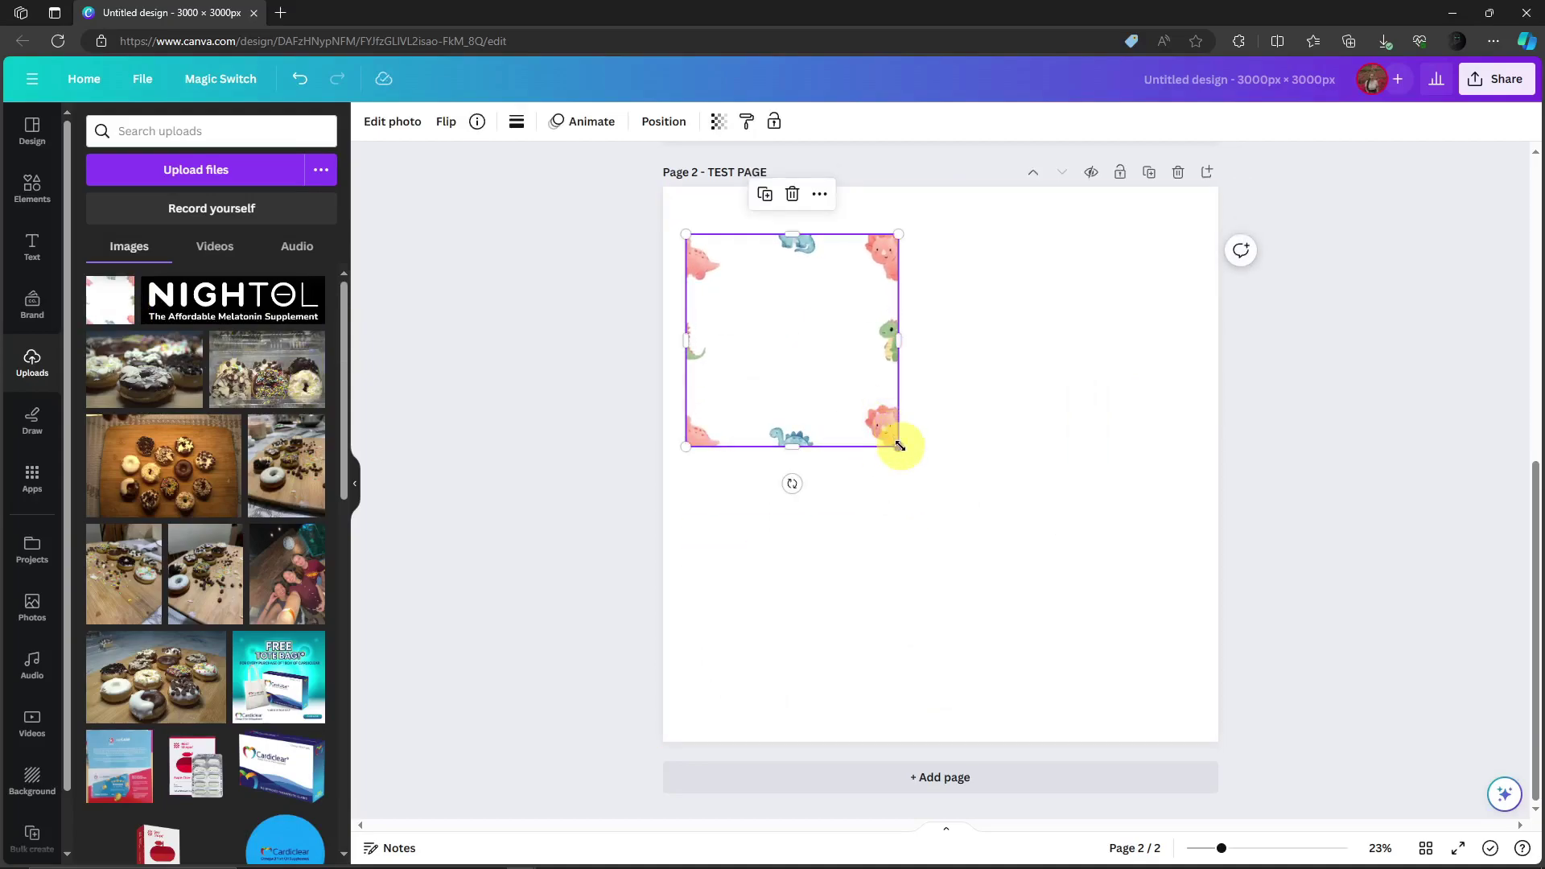
{"action": "left_click_drag", "start_coordinate": [900, 446], "coordinate": [851, 399]}
Place a copy of the new pattern tile flush against the first tile's right side, aligned in the same row
{"action": "left_click_drag", "start_coordinate": [794, 331], "coordinate": [934, 338]}
{"action": "left_click", "coordinate": [731, 224]}
{"action": "left_click", "coordinate": [1146, 348]}
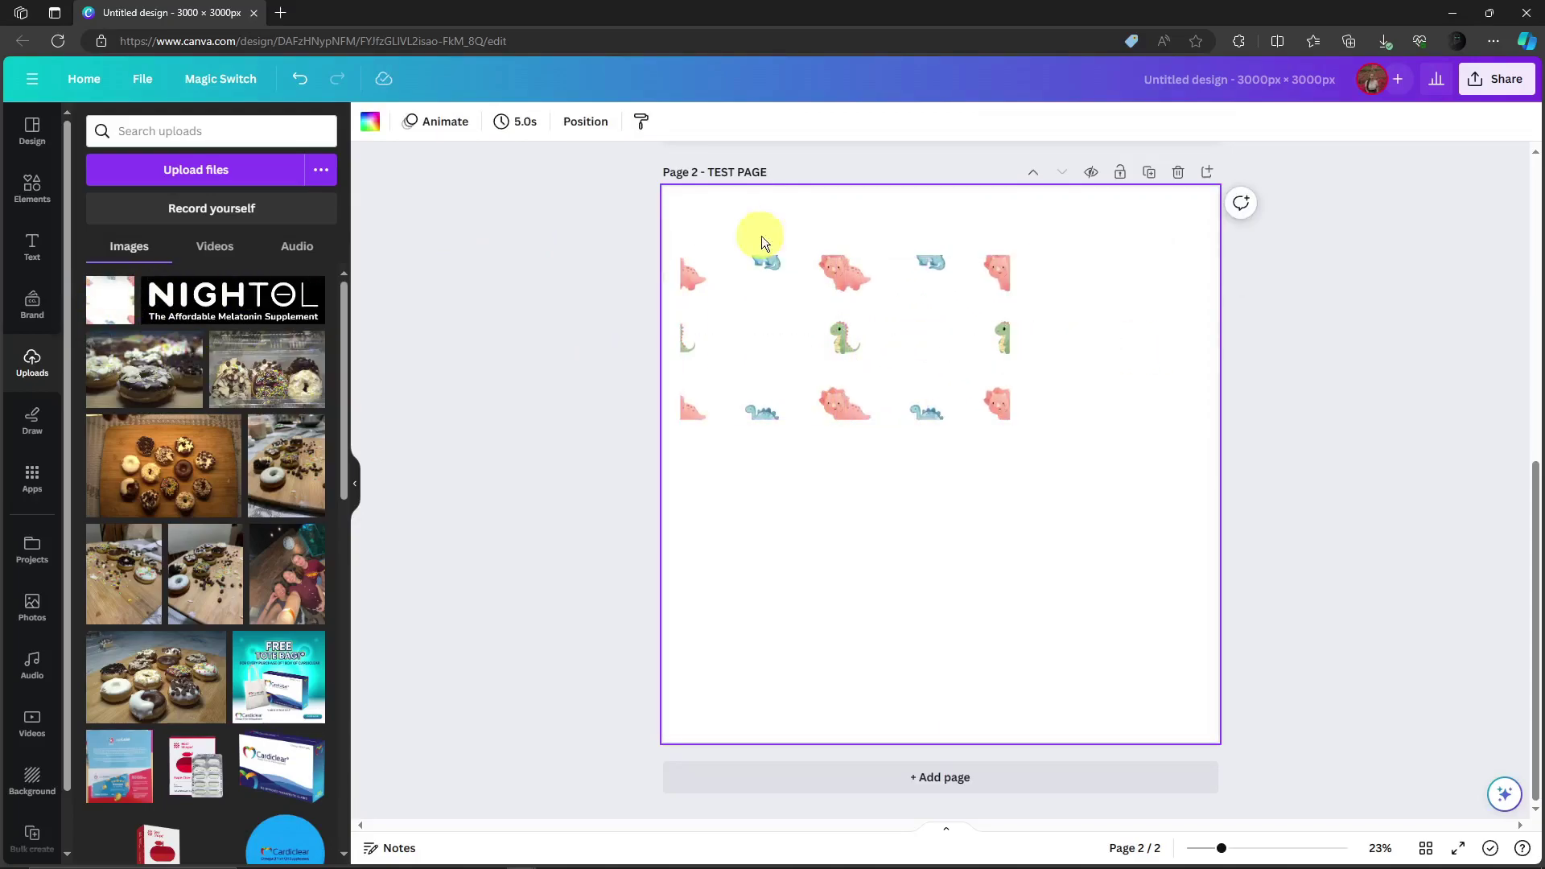
Add two more copies of the tile flush beneath the top row to form a two-by-two grid
{"action": "left_click", "coordinate": [918, 270]}
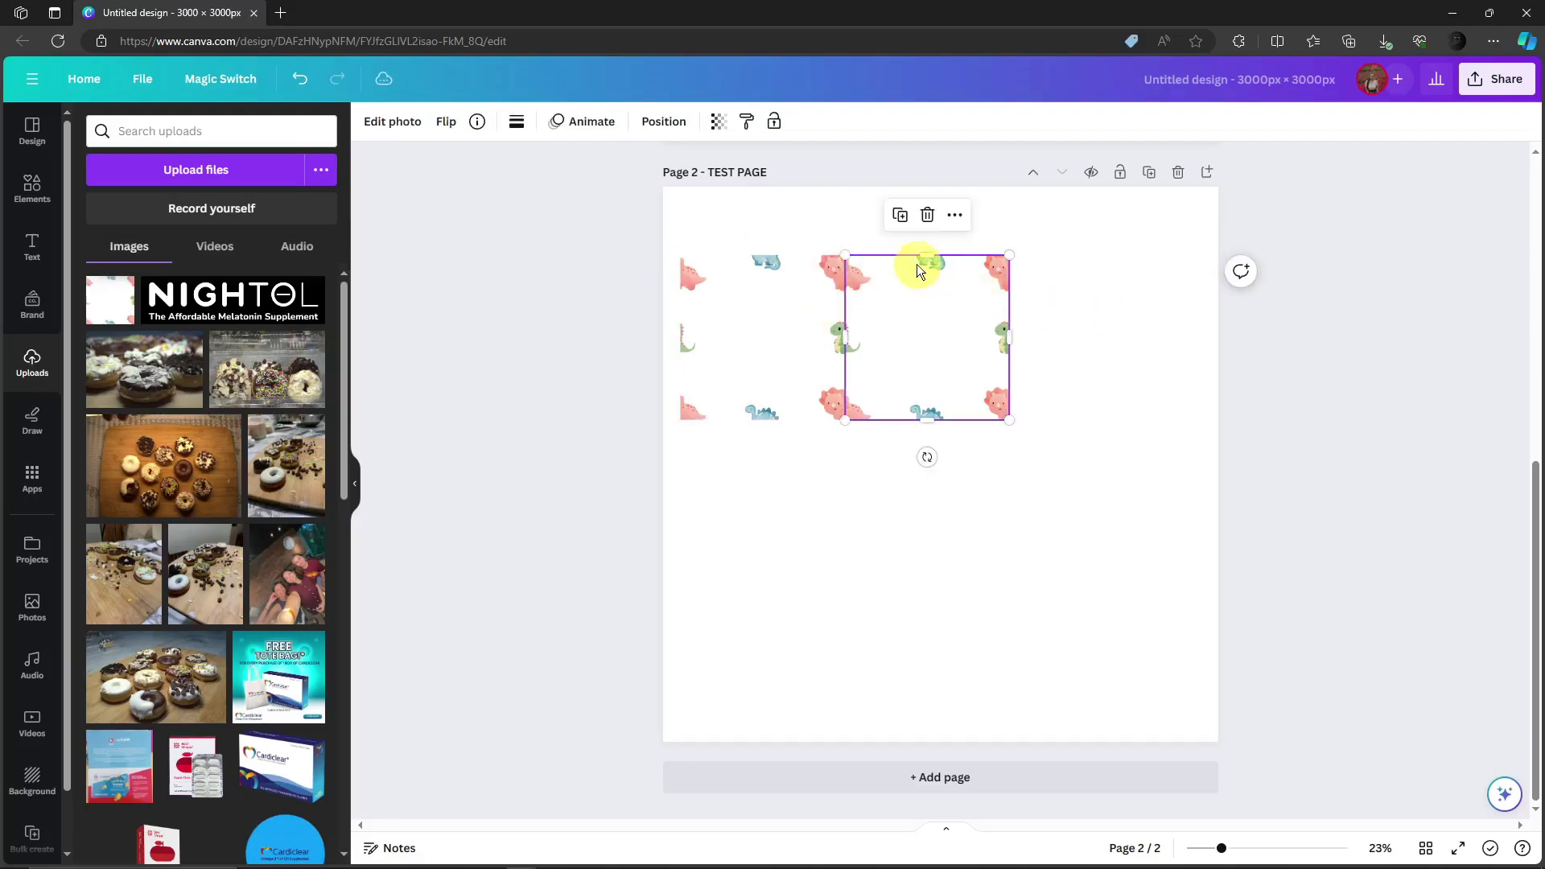
{"action": "left_click", "coordinate": [899, 217]}
{"action": "left_click_drag", "start_coordinate": [939, 352], "coordinate": [759, 498]}
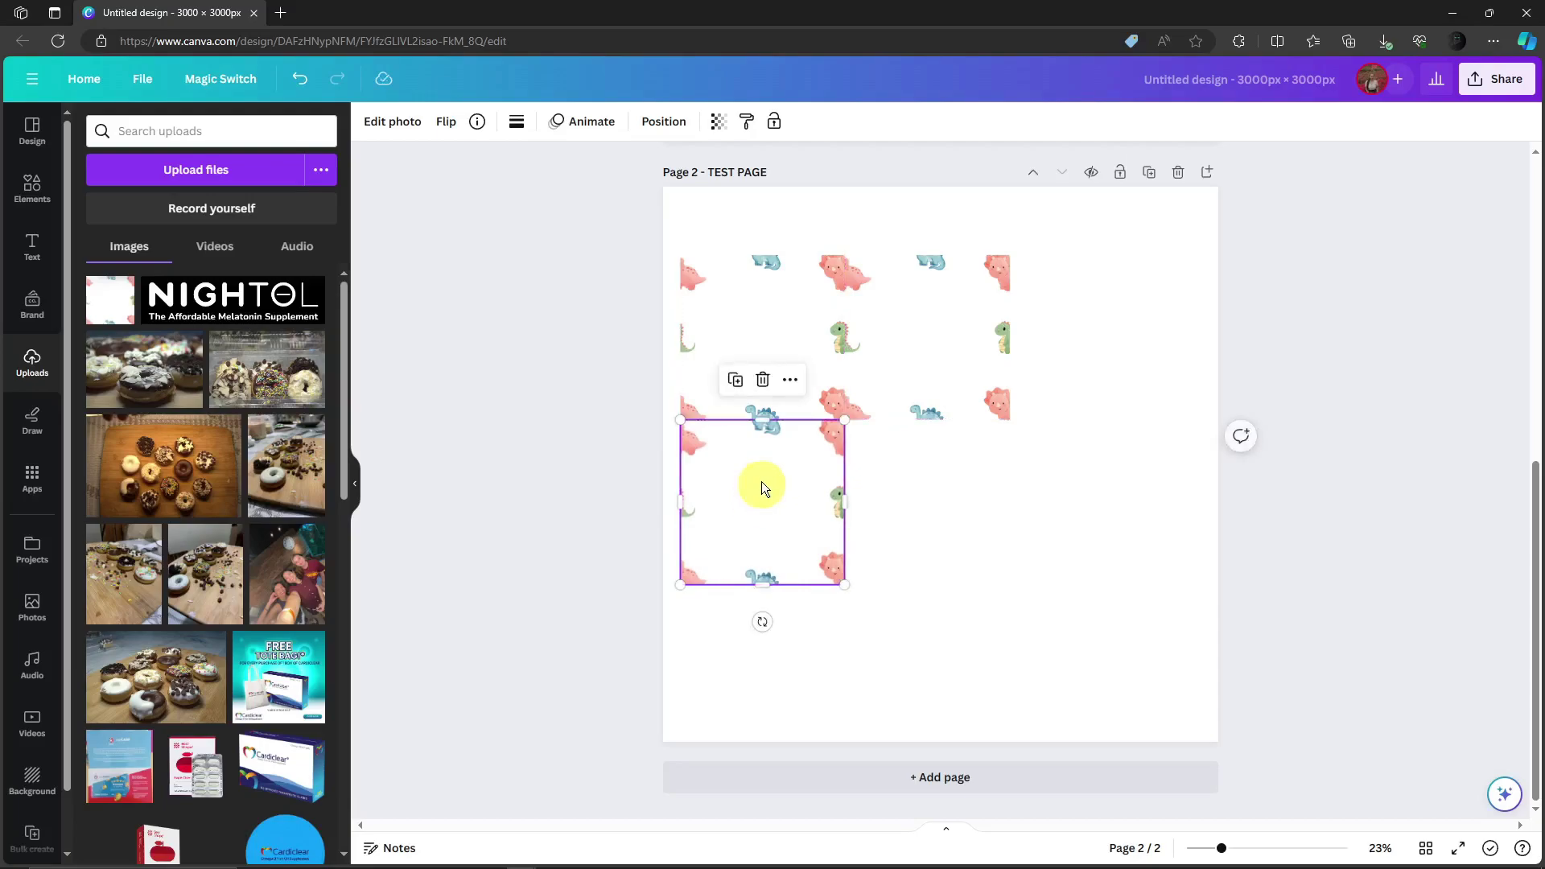
{"action": "key", "text": "ctrl+d"}
{"action": "left_click_drag", "start_coordinate": [552, 644], "coordinate": [883, 481]}
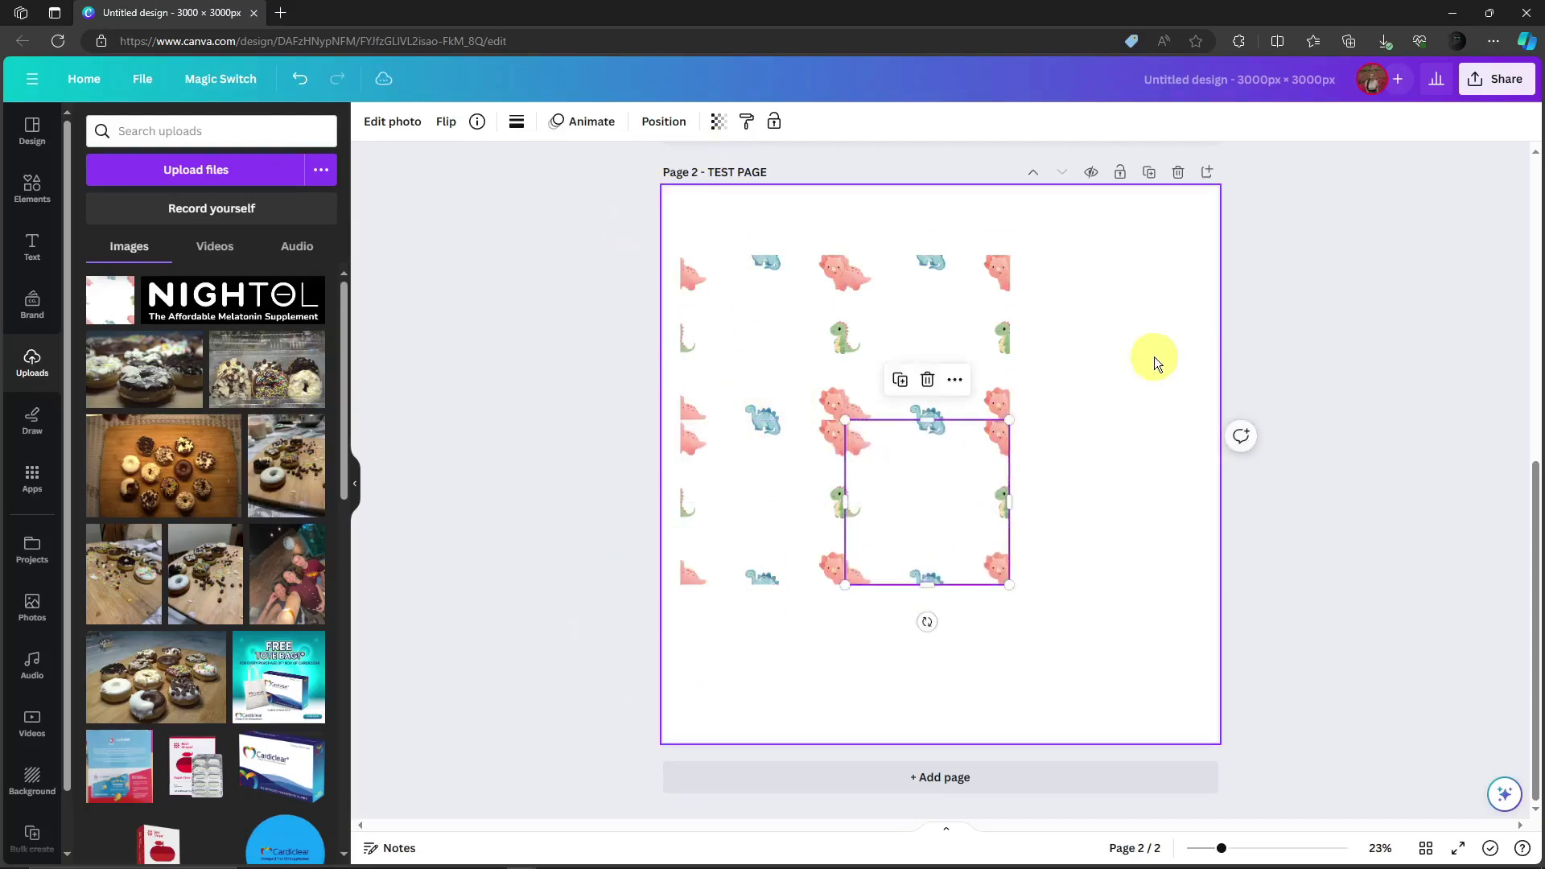
Move the lower-right tile to the right end of the top row and delete the lower-left tile
{"action": "left_click_drag", "start_coordinate": [980, 483], "coordinate": [1024, 461]}
{"action": "left_click_drag", "start_coordinate": [936, 515], "coordinate": [1062, 371]}
{"action": "mouse_move", "coordinate": [776, 501]}
{"action": "left_mouse_down"}
{"action": "mouse_move", "coordinate": [797, 504]}
{"action": "mouse_move", "coordinate": [781, 524]}
{"action": "left_mouse_up"}
{"action": "mouse_move", "coordinate": [813, 523]}
{"action": "left_mouse_down"}
{"action": "mouse_move", "coordinate": [814, 507]}
{"action": "mouse_move", "coordinate": [812, 521]}
{"action": "left_mouse_up"}
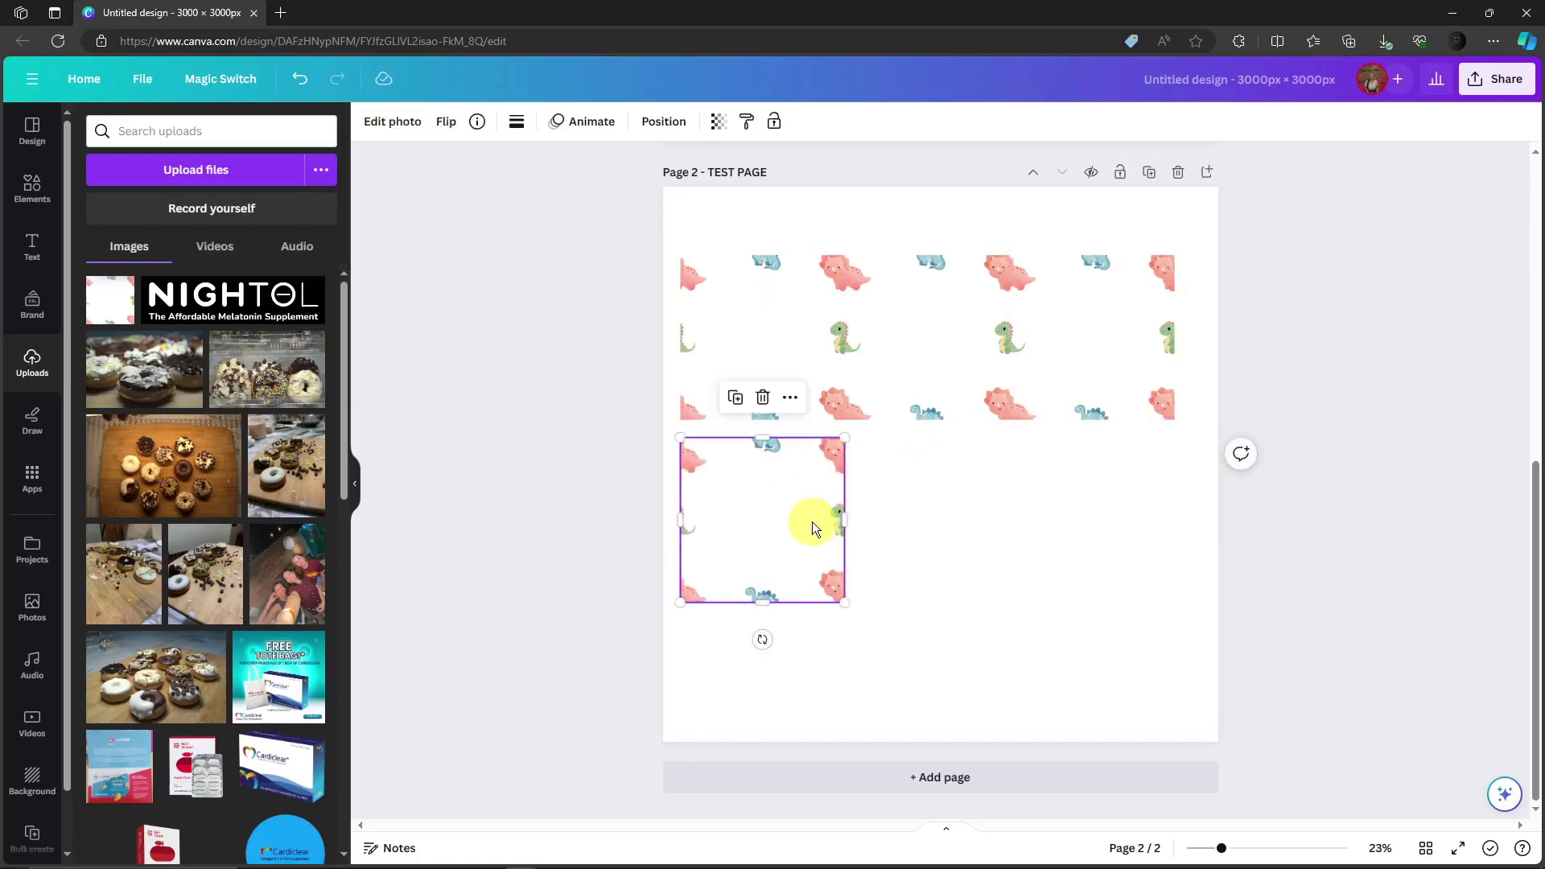
{"action": "key", "text": "Delete"}
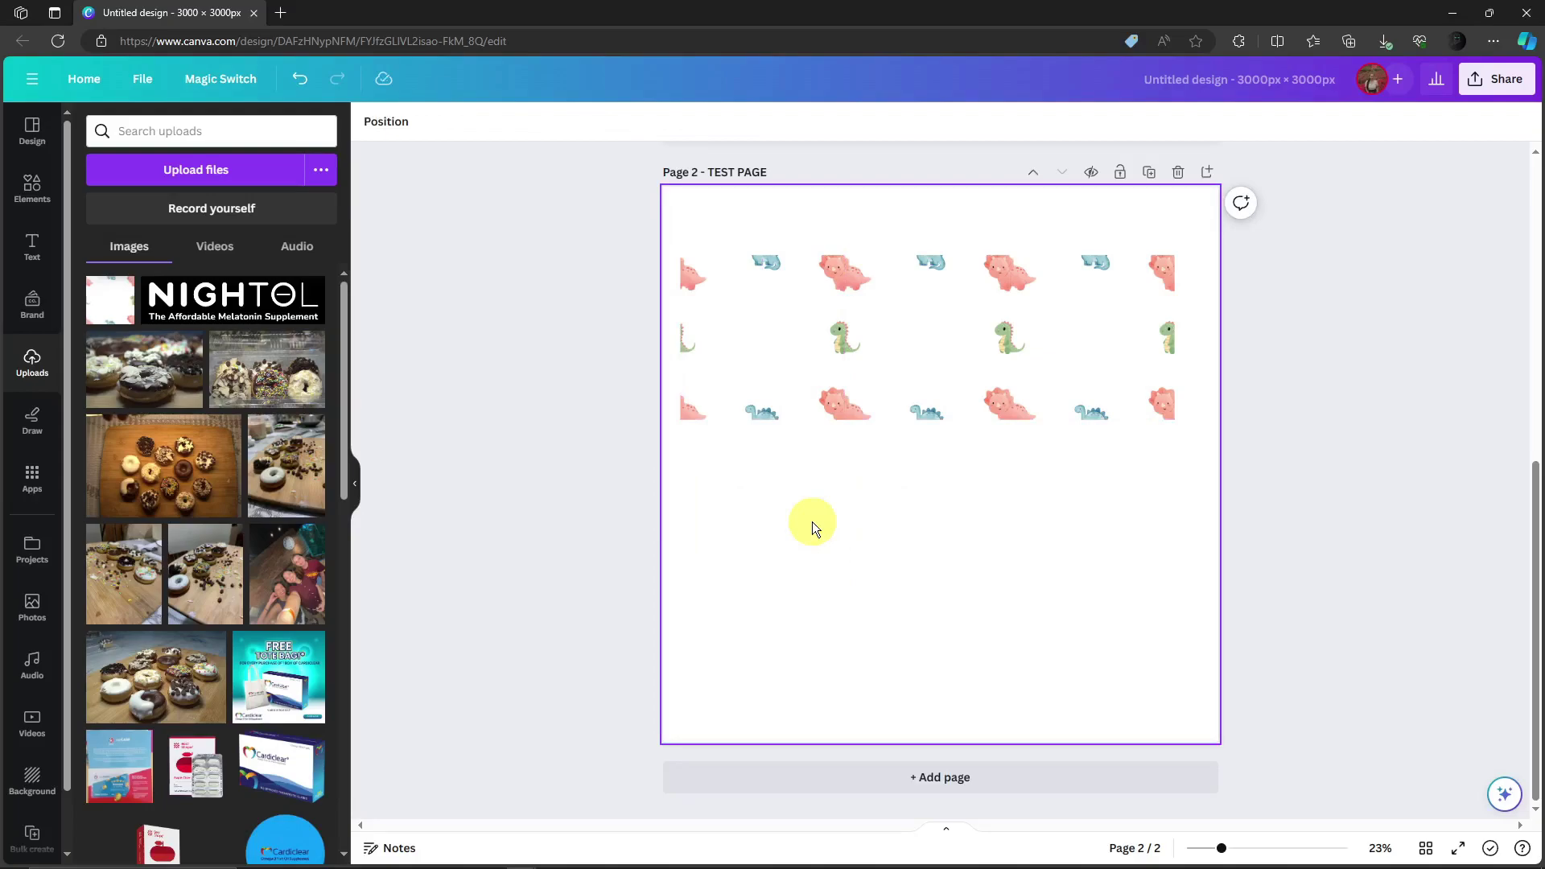